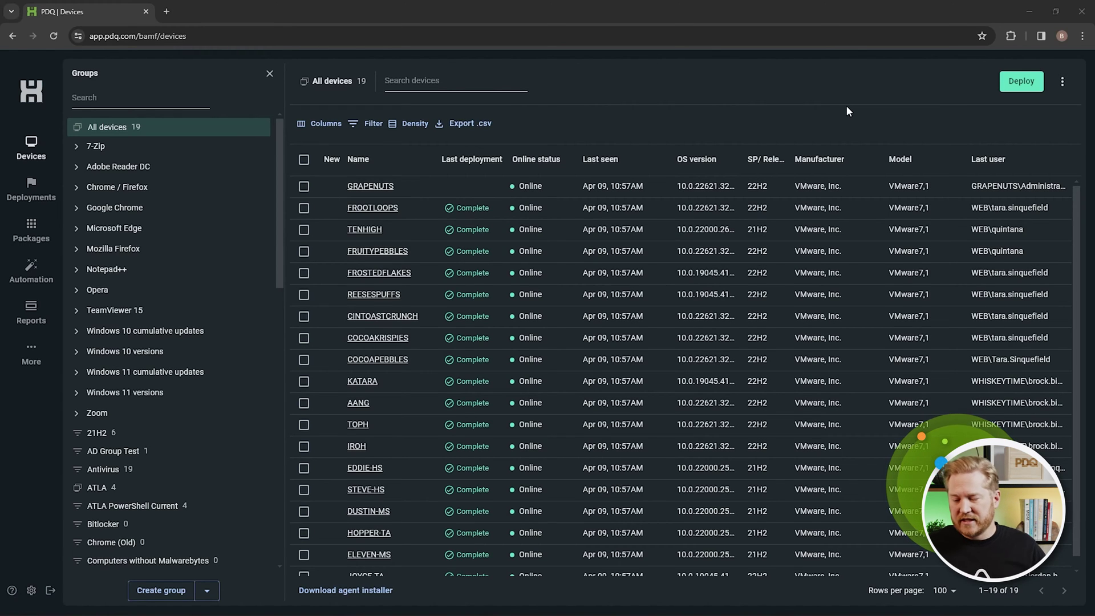
Download the agent installer PDQConnectAgent-4.12.5.msi and reveal it in the Downloads folder.
key(Tab)
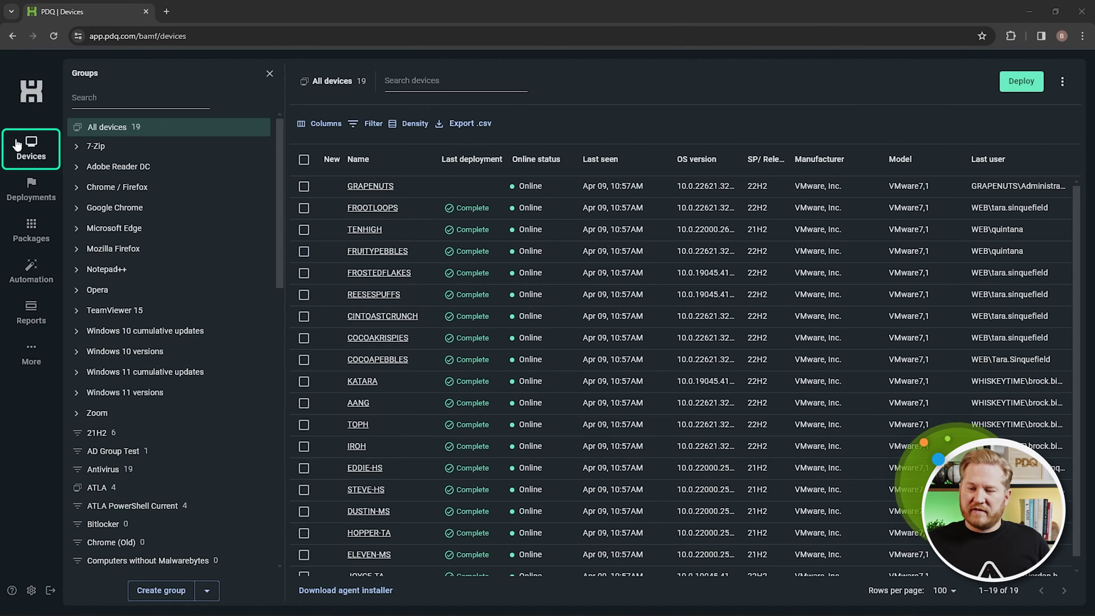
click(350, 596)
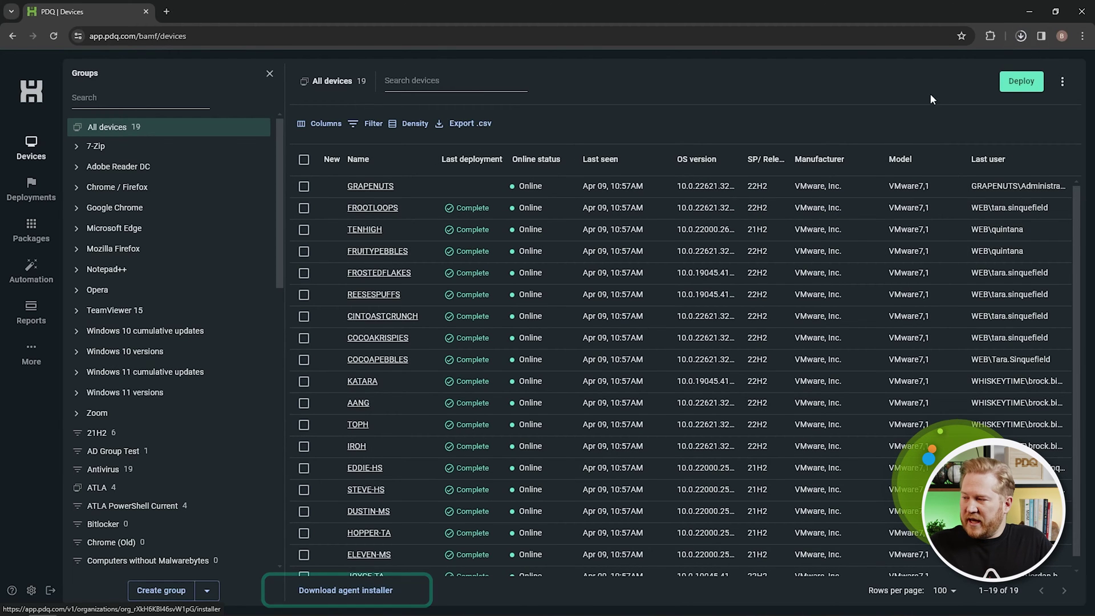
click(1022, 40)
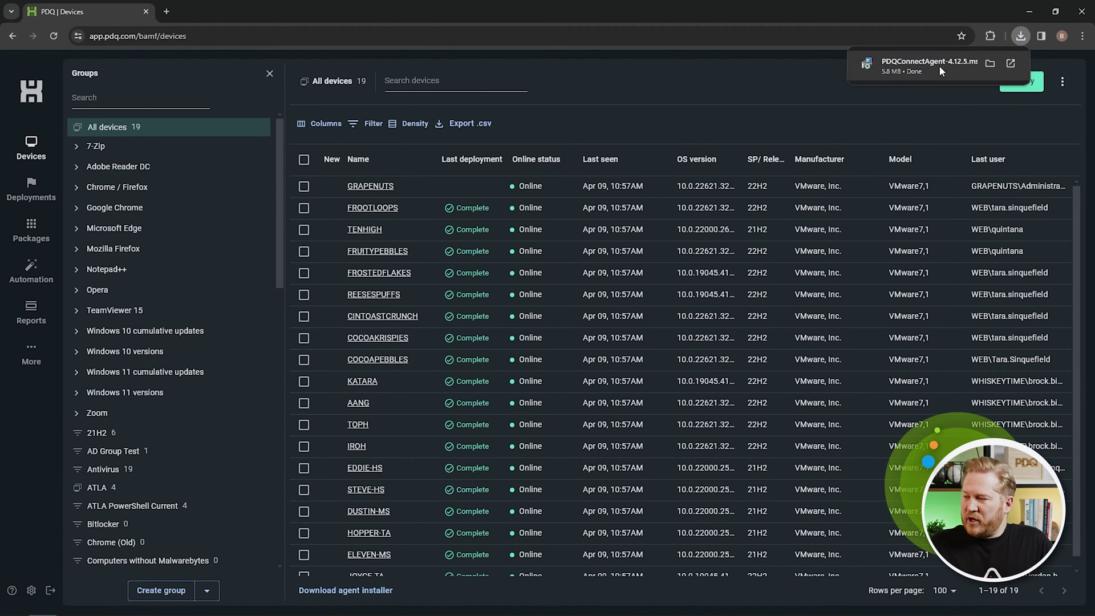
click(988, 62)
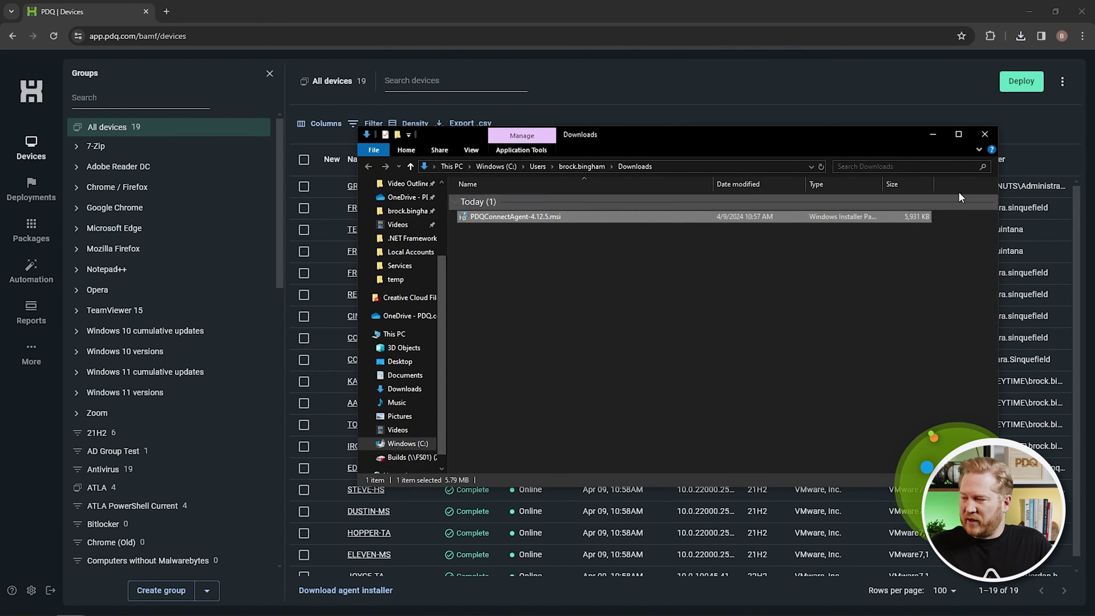
Close the File Explorer Downloads window to get back to the All devices list.
click(984, 135)
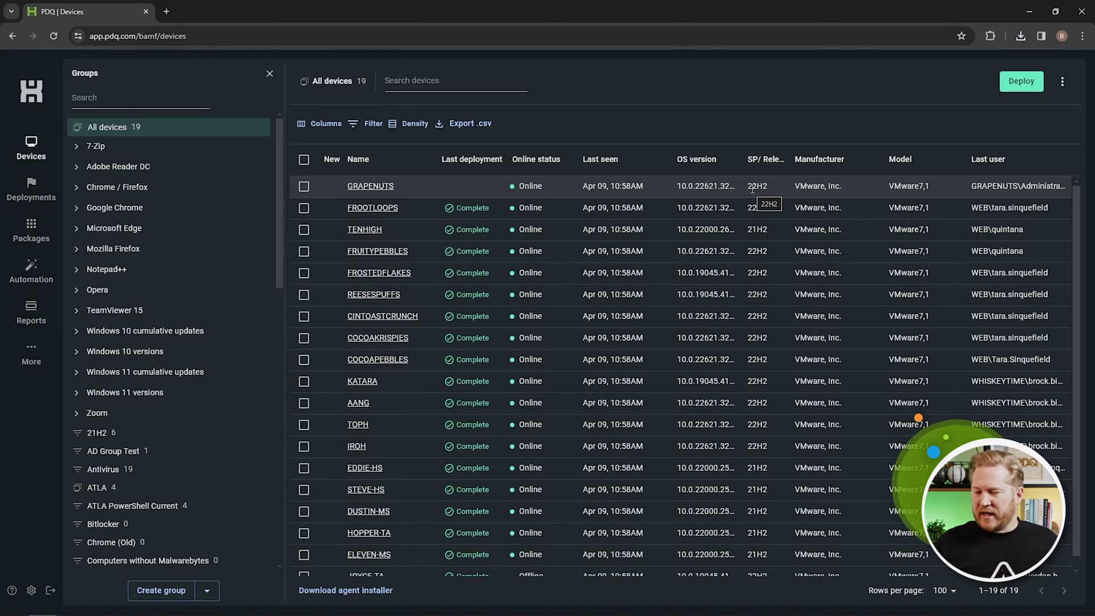
Open device IROH's details and go to its Windows features section.
click(357, 447)
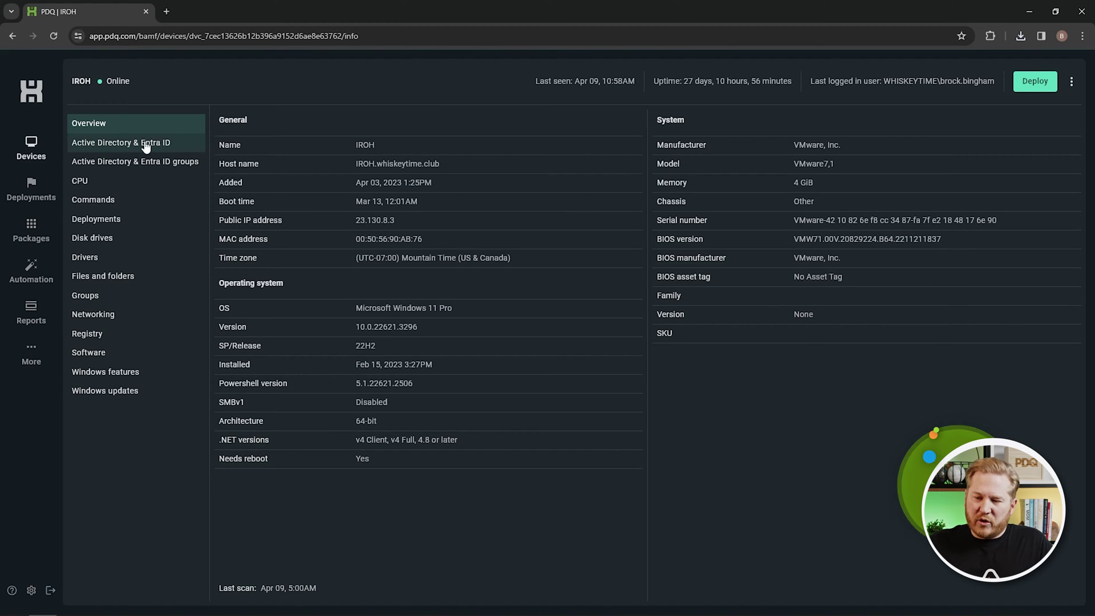
click(143, 374)
Browse IROH's Windows updates, Software and Files and folders pages, ending on Commands.
click(147, 392)
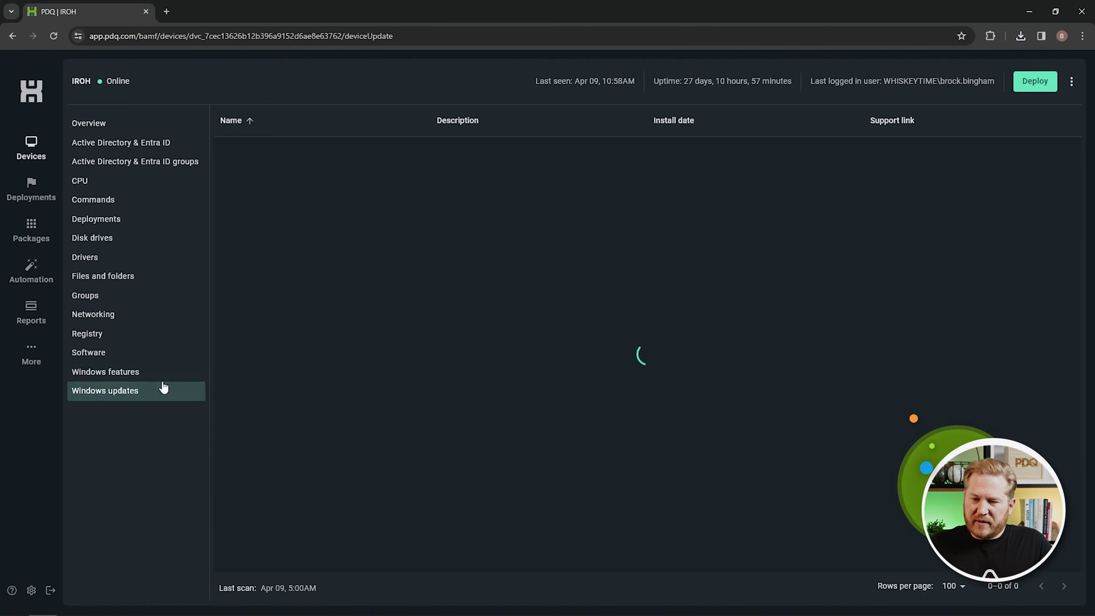
click(141, 358)
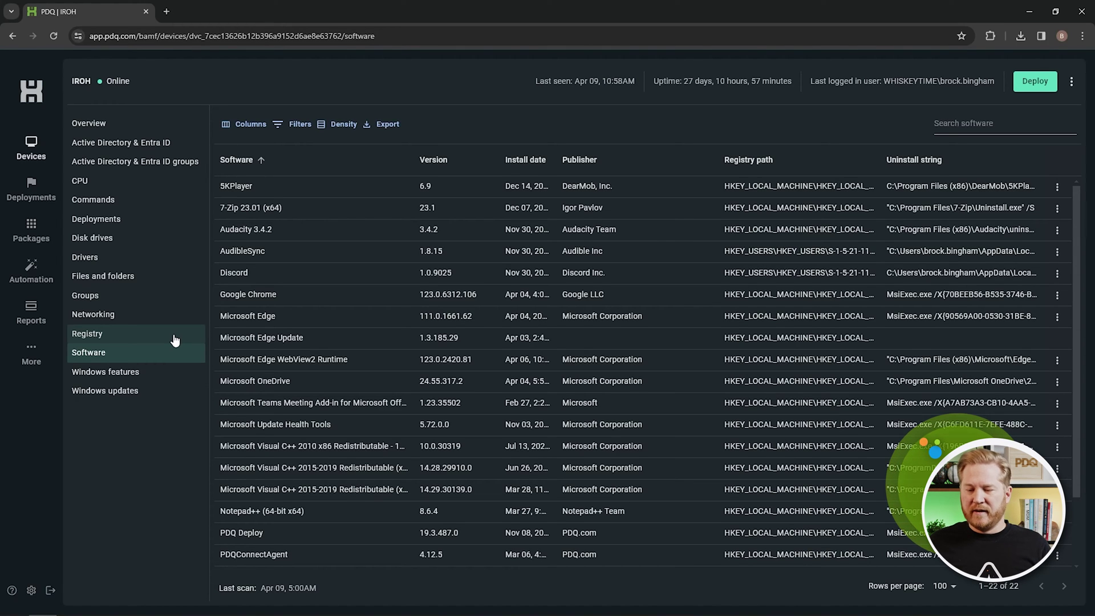
click(188, 277)
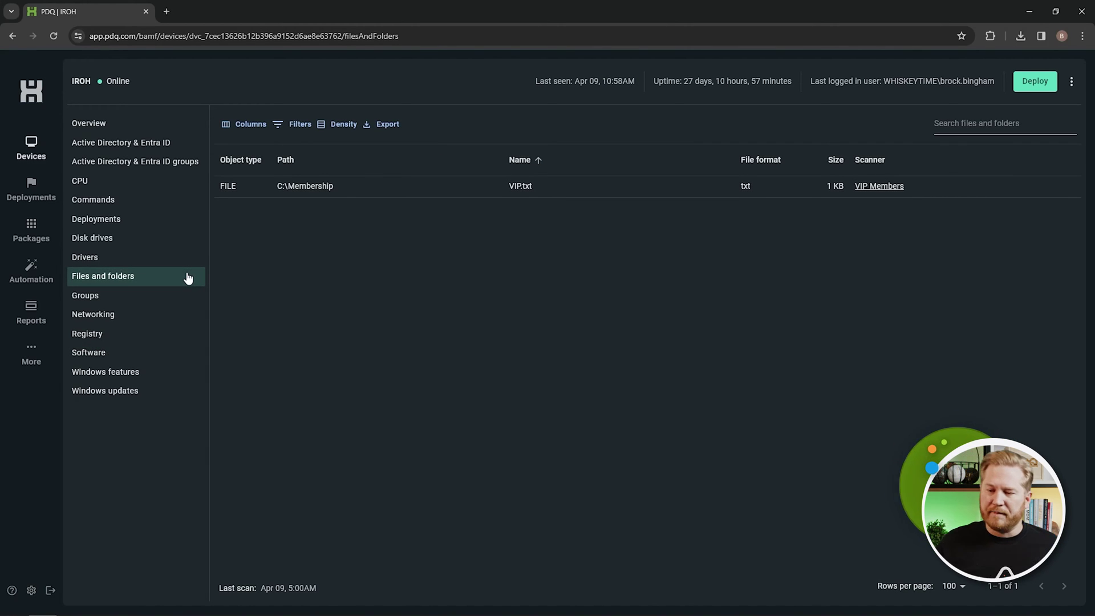
click(138, 204)
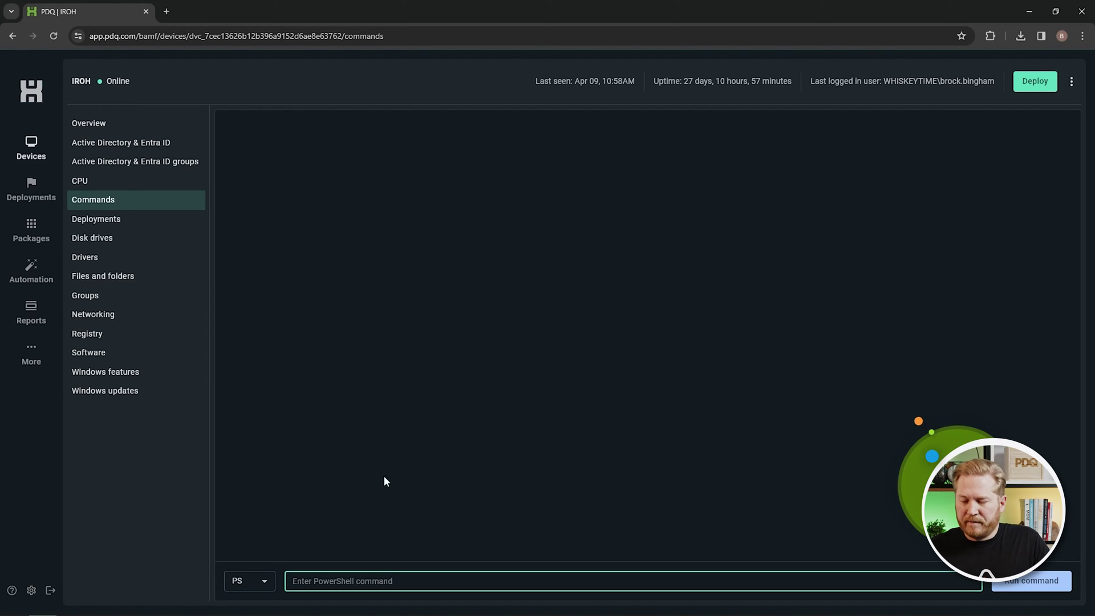
Run Get-Service in PowerShell on IROH, scroll the services output, then return to All devices.
click(266, 585)
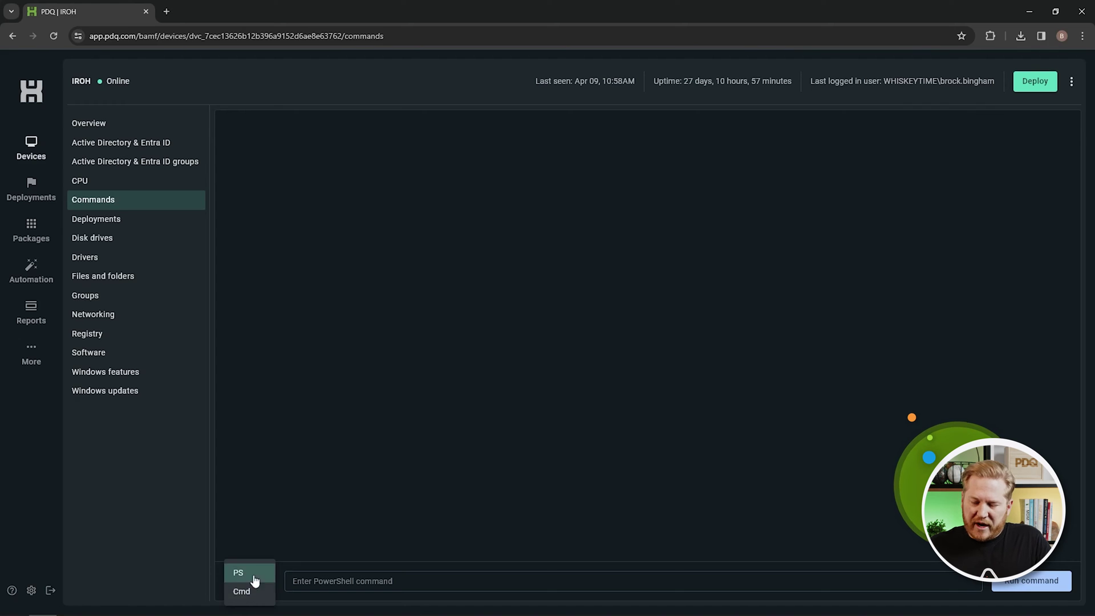
click(326, 579)
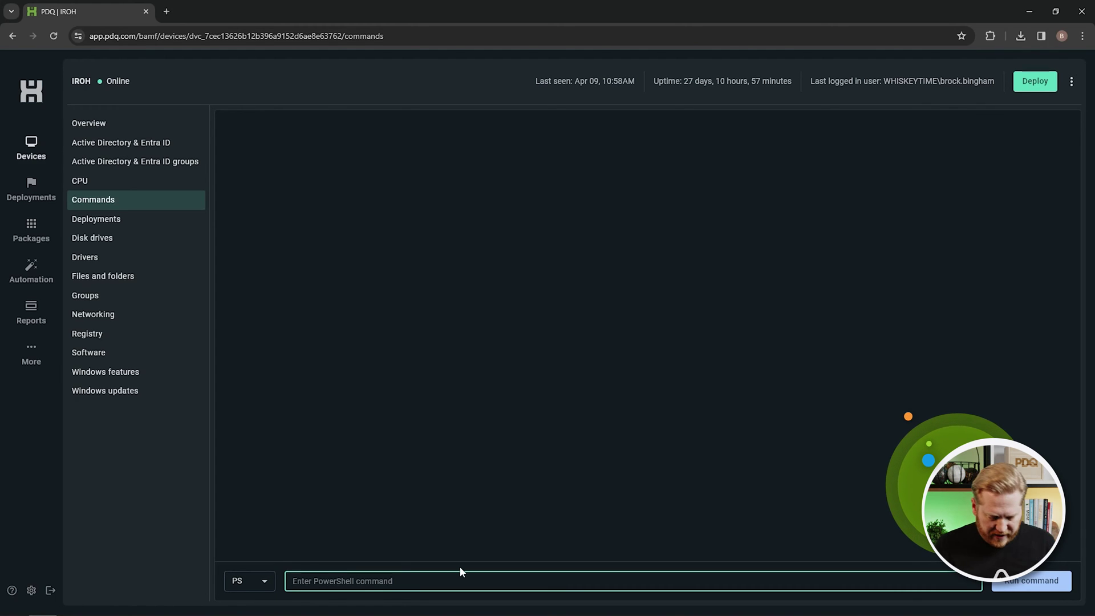
text(Get-Service)
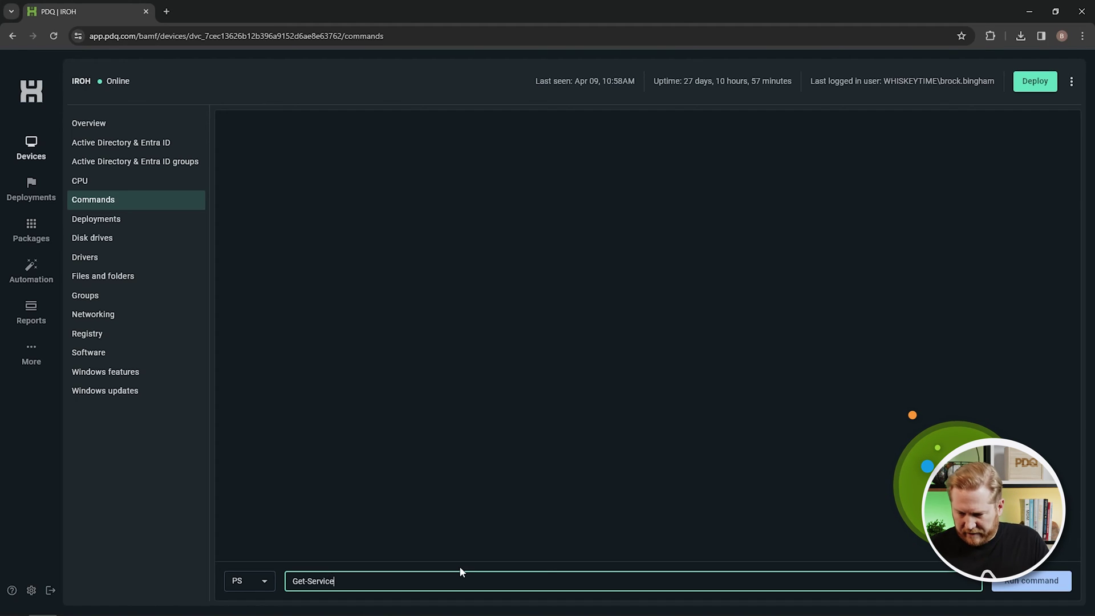
key(Return)
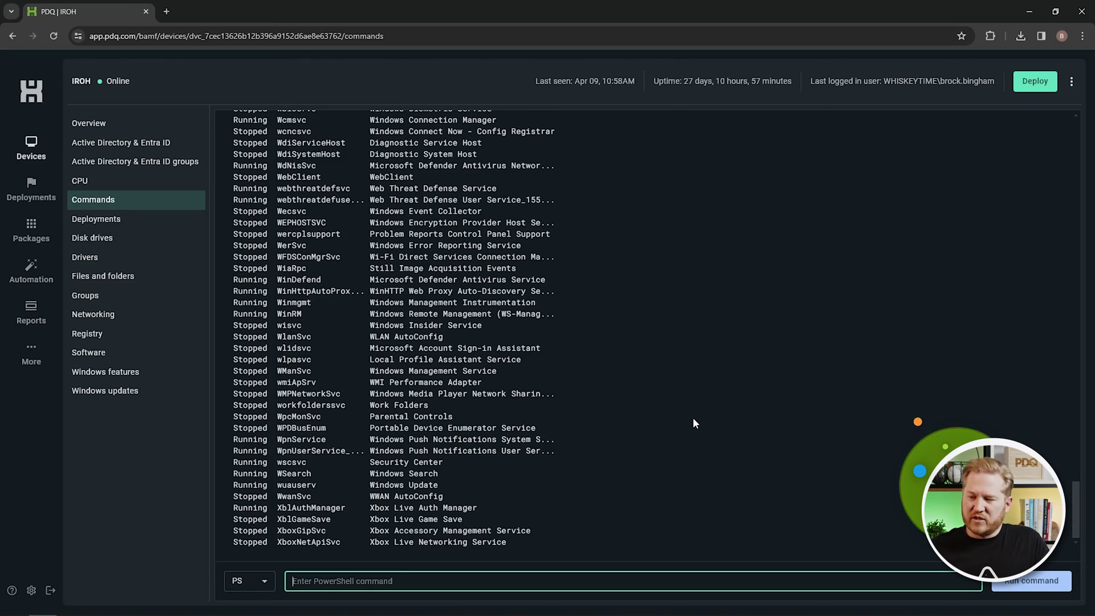
scroll(631, 399, up, 15)
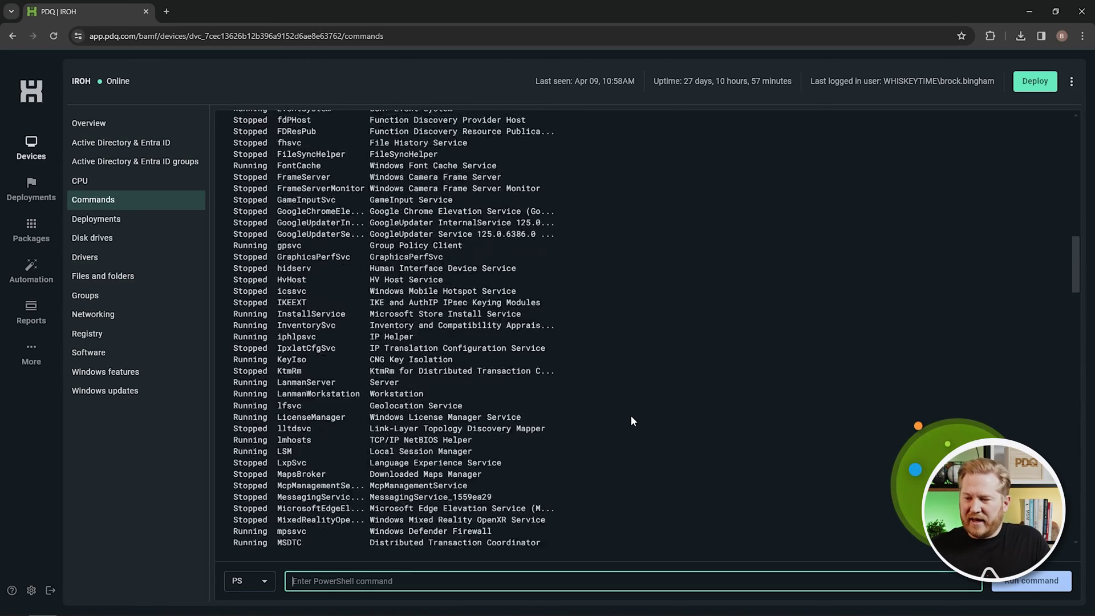
scroll(630, 421, up, 8)
scroll(622, 408, up, 10)
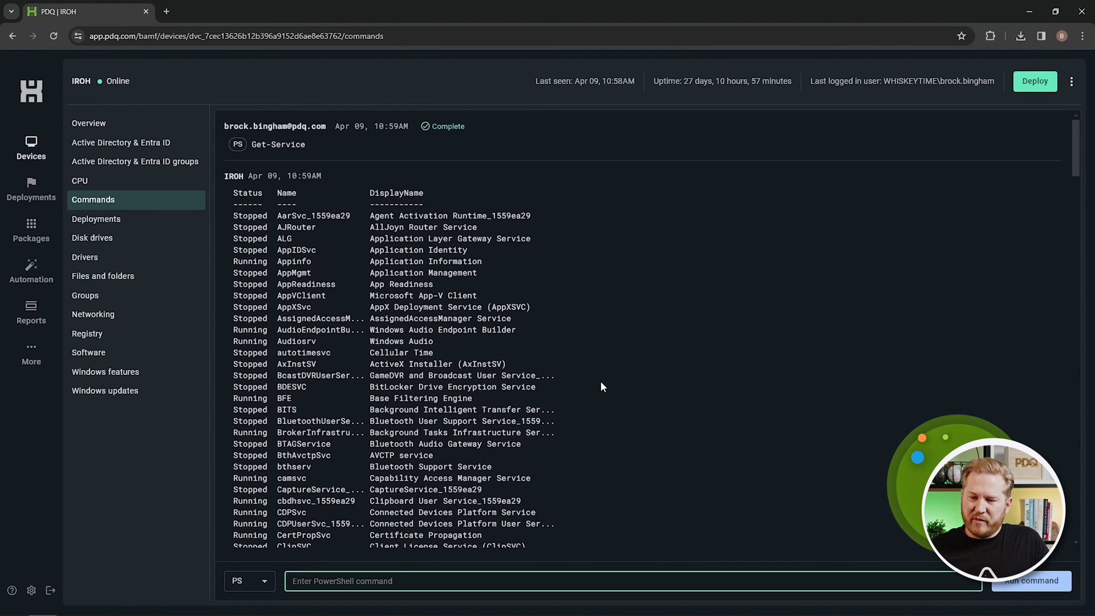
key(alt+Left)
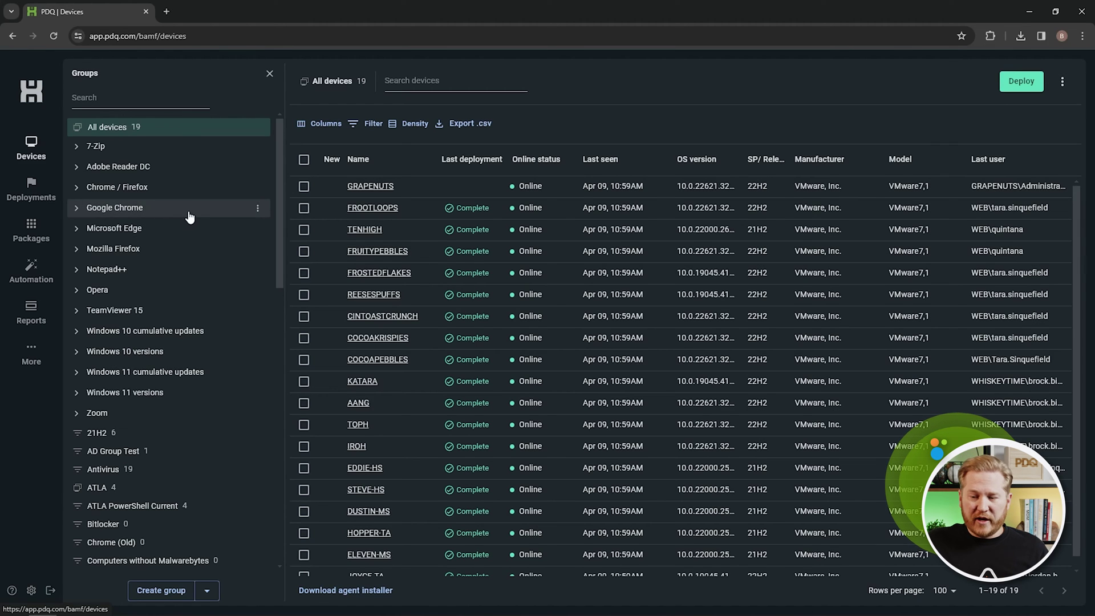
Show only the 7-Zip (latest) group's devices and expand the Google Chrome groups.
click(80, 148)
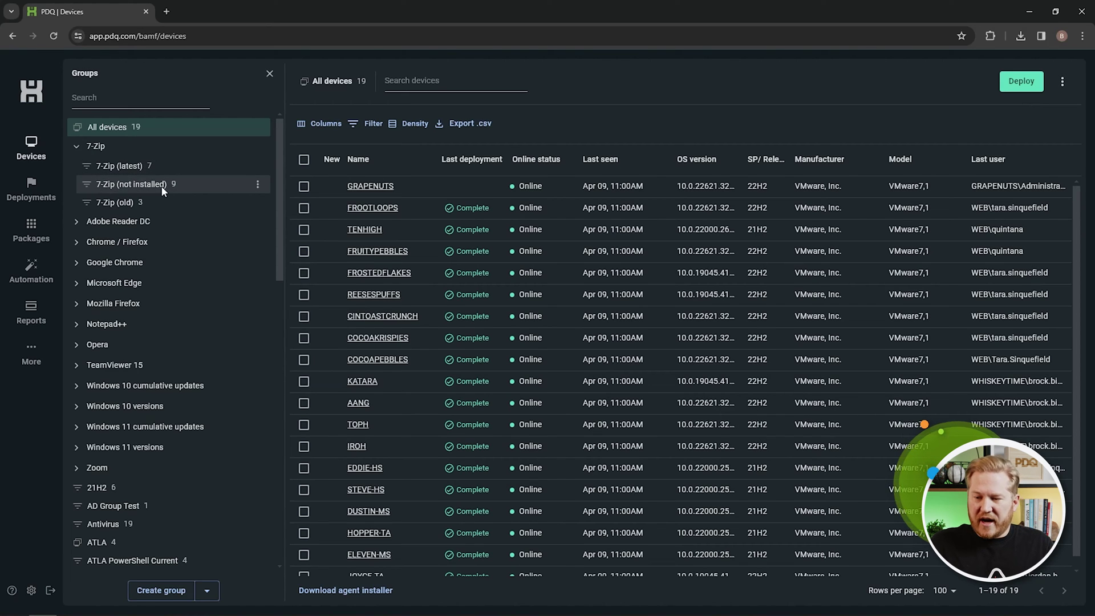
click(139, 168)
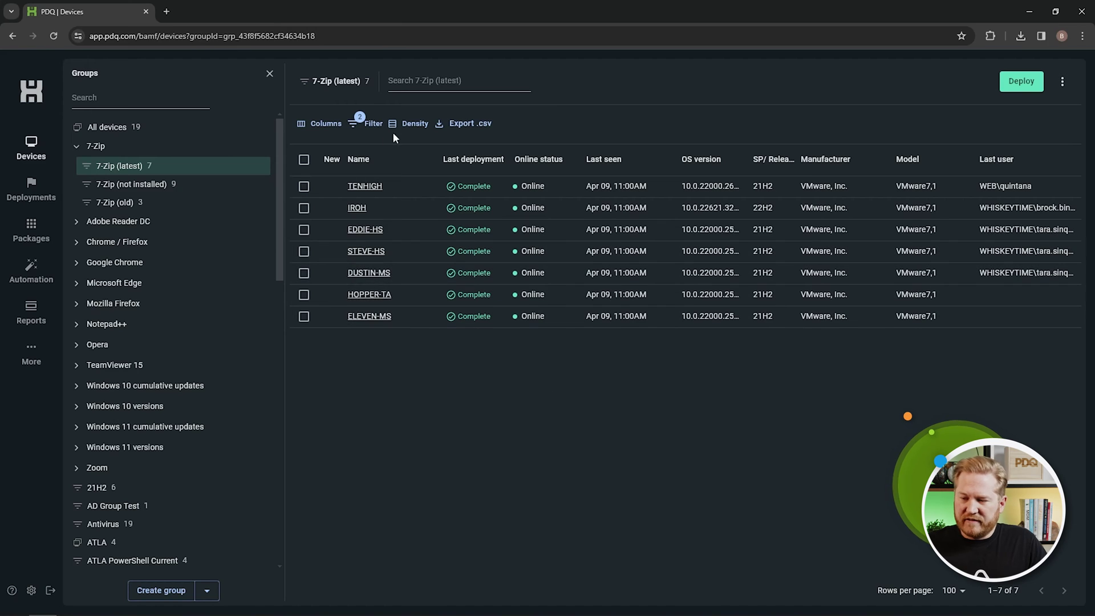
click(100, 263)
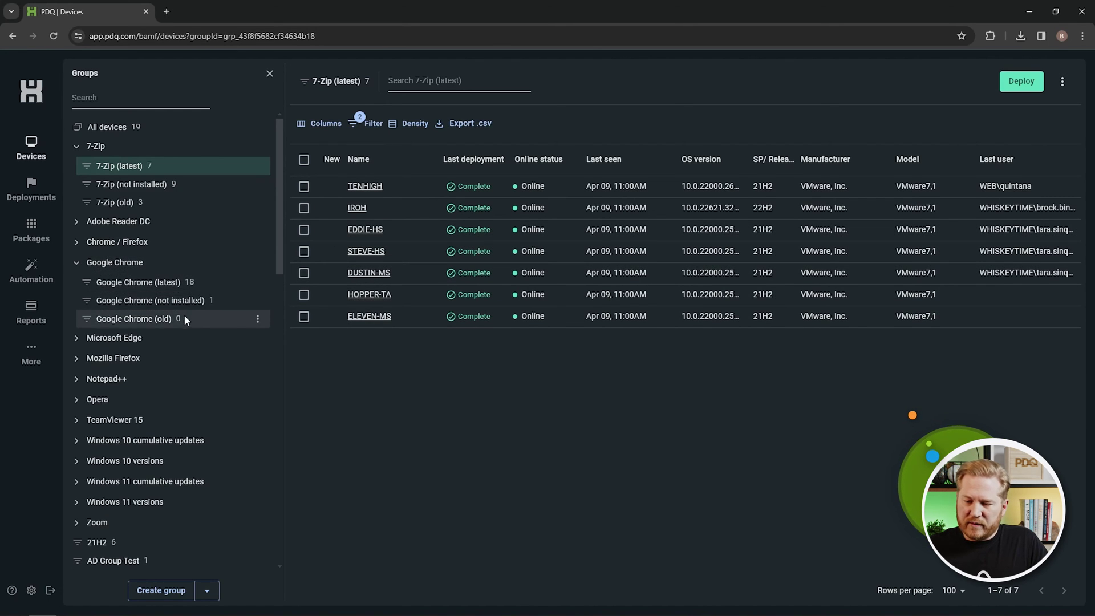
scroll(217, 307, down, 2)
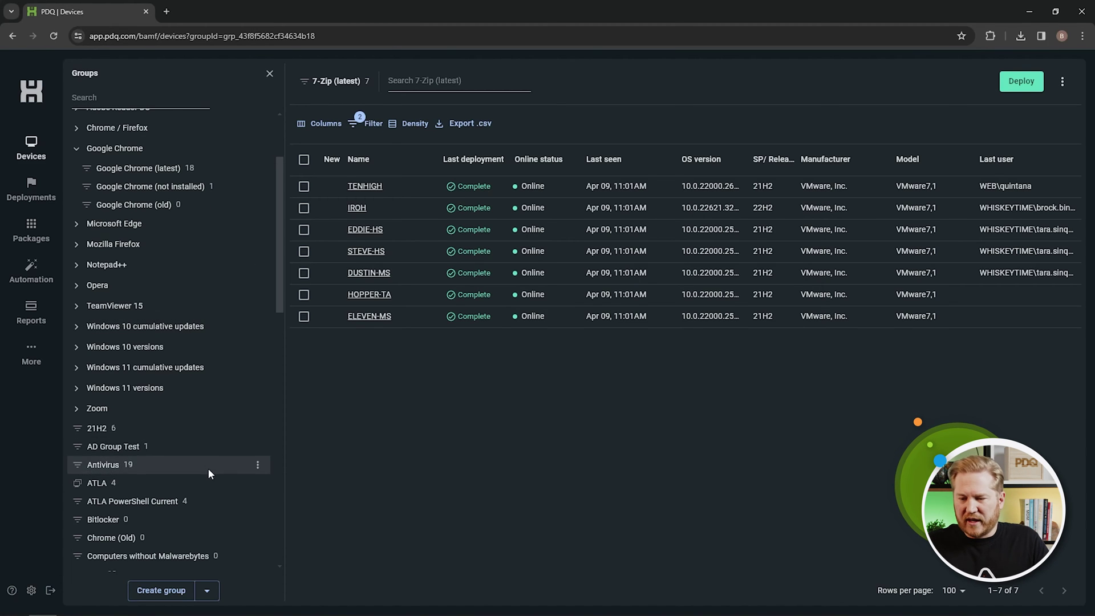
click(166, 590)
Create a static group named 'Pilot' with AANG and KATARA as its selected devices.
text(Pilot)
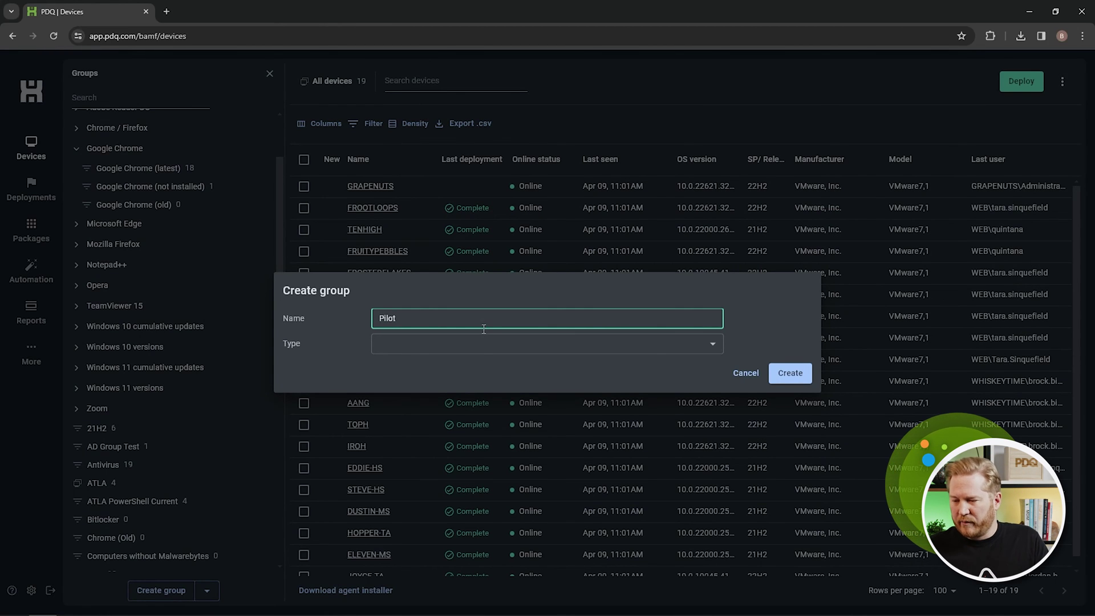
click(482, 347)
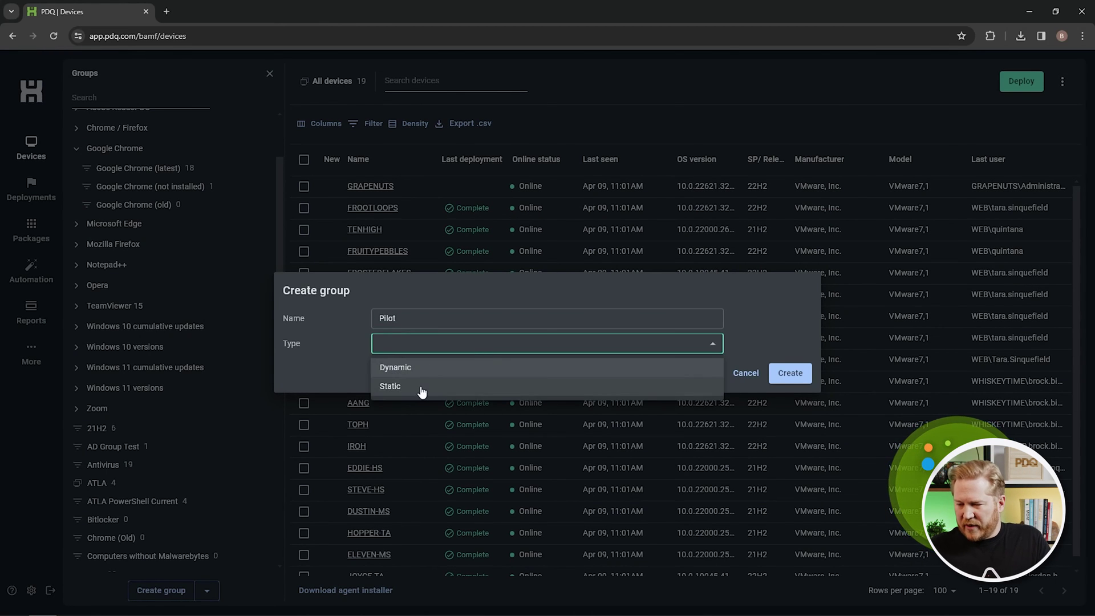
click(422, 384)
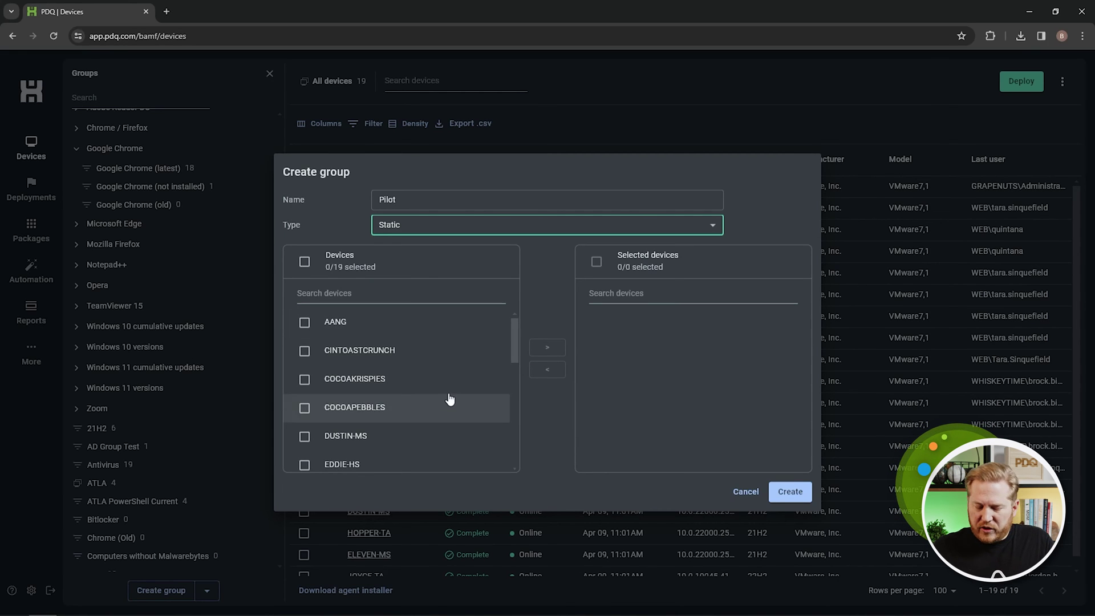
click(304, 322)
scroll(323, 410, down, 3)
scroll(385, 417, down, 3)
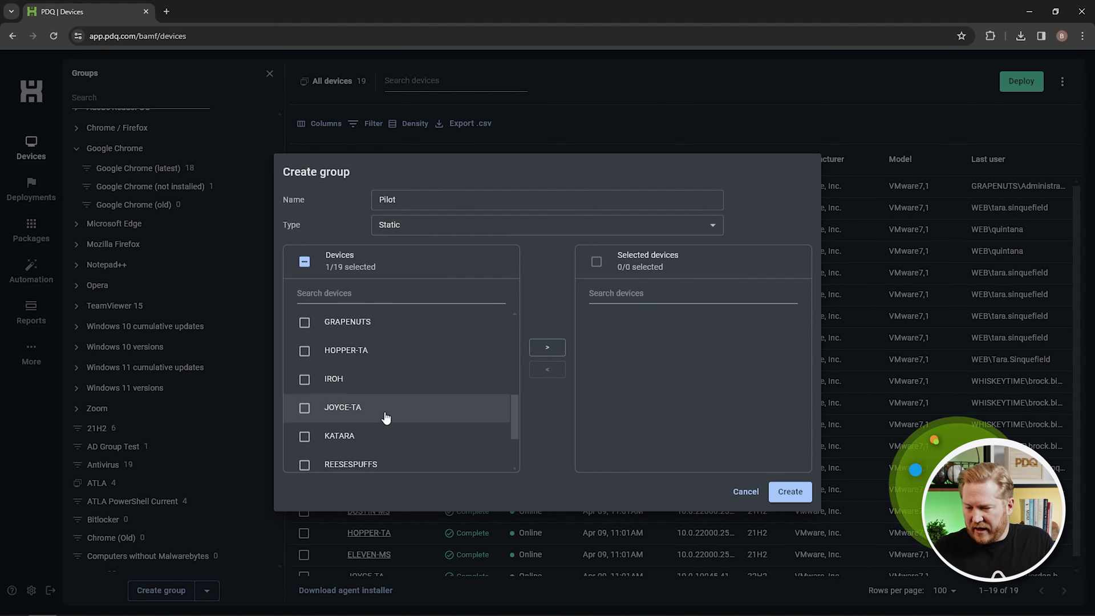
click(305, 382)
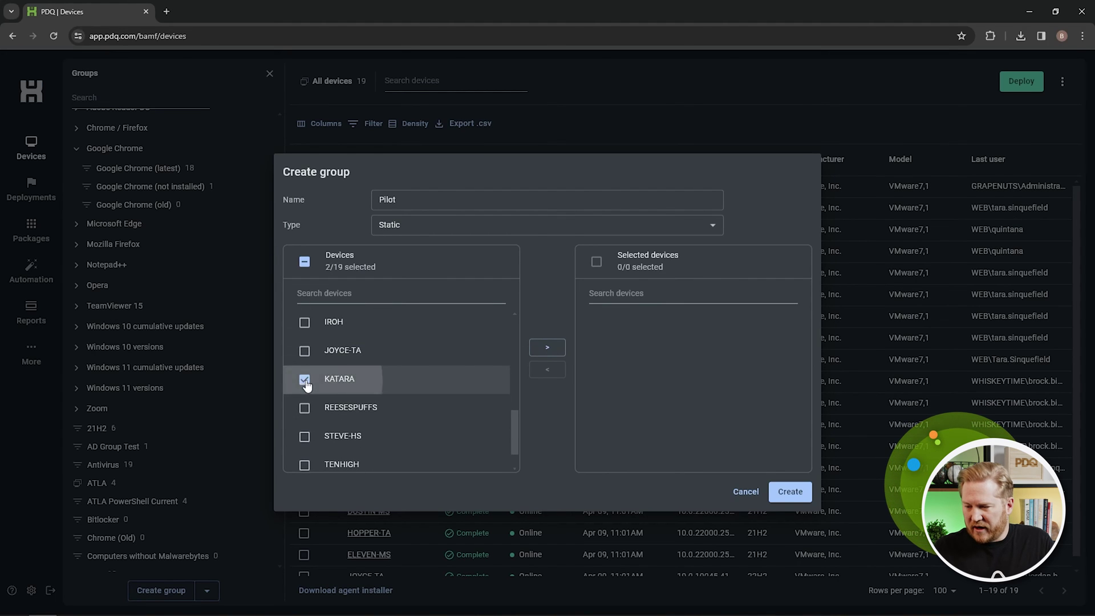
click(547, 348)
click(789, 492)
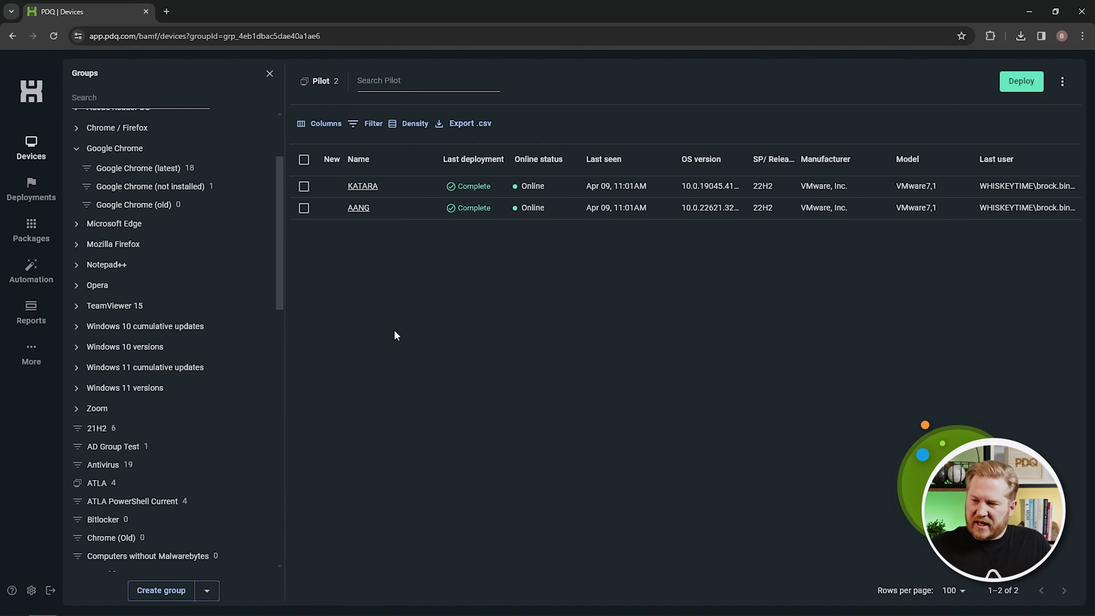
scroll(162, 350, down, 10)
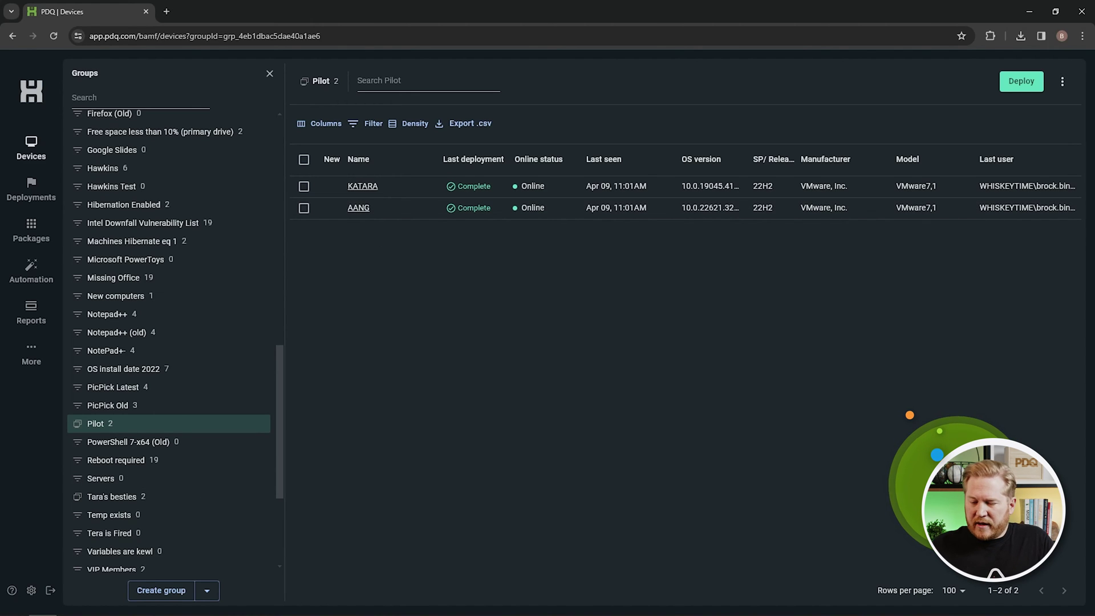
Start a new group named 'Audacity' and set its type to Dynamic.
click(207, 591)
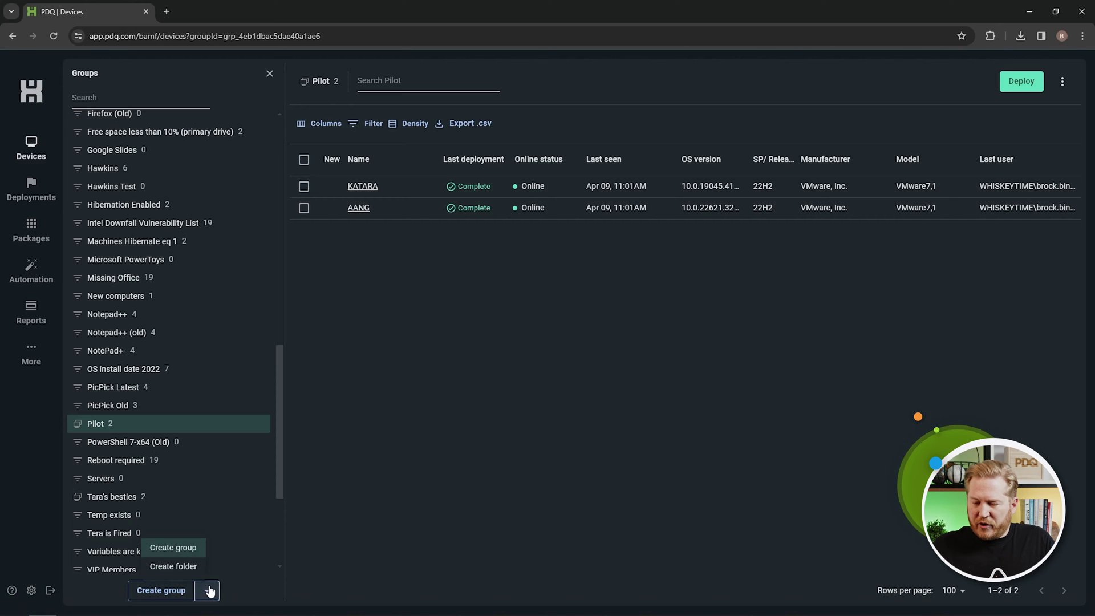
click(178, 591)
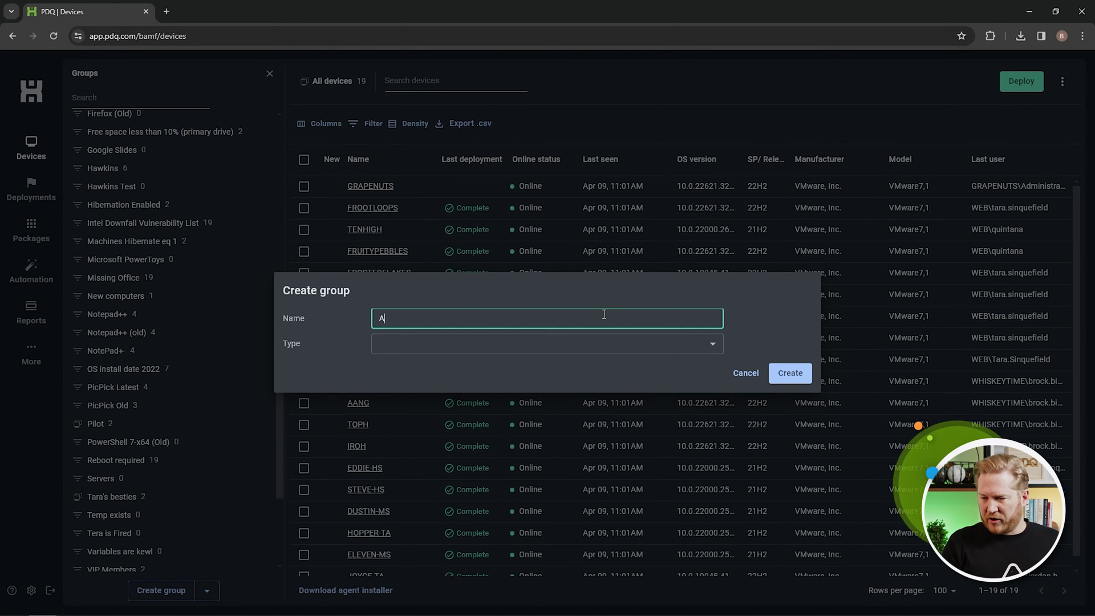
text(Audacity)
click(717, 343)
click(508, 367)
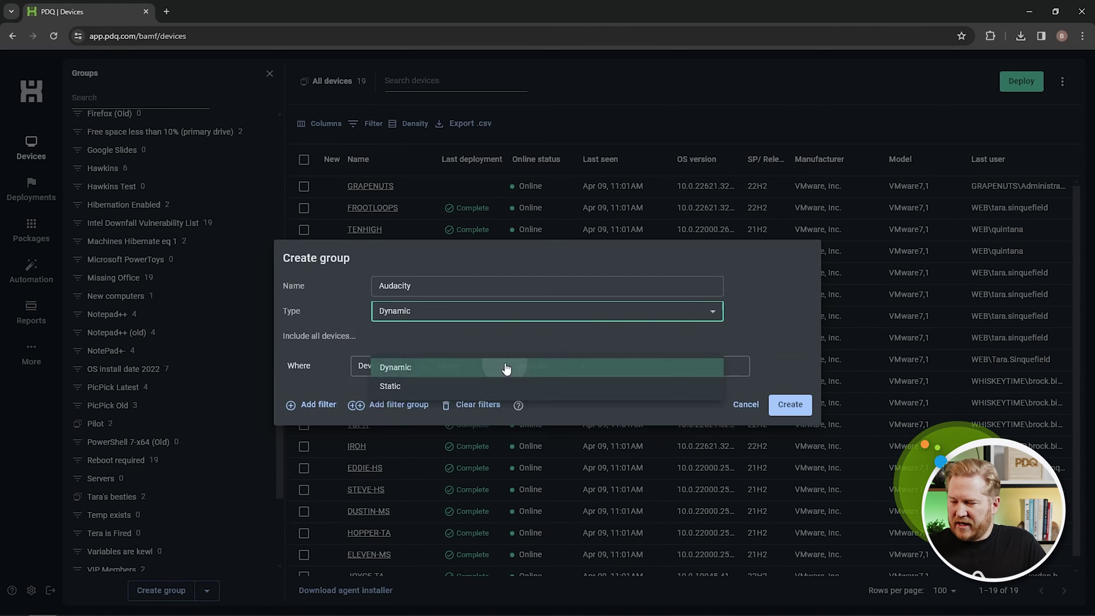
Add a Software Name contains 'Audacity' condition and create the group.
click(424, 369)
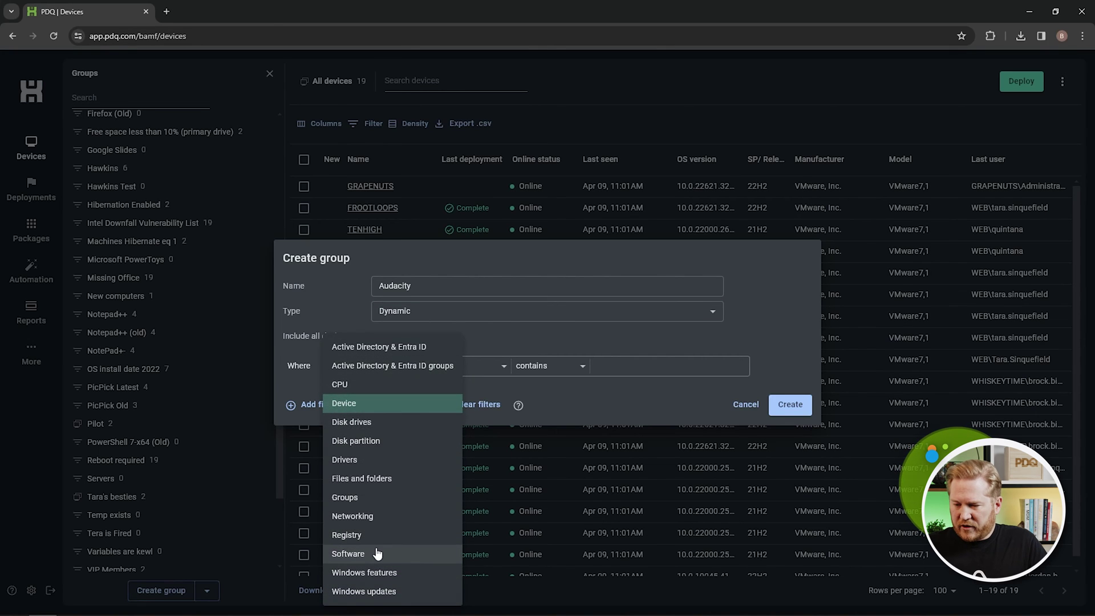
click(377, 556)
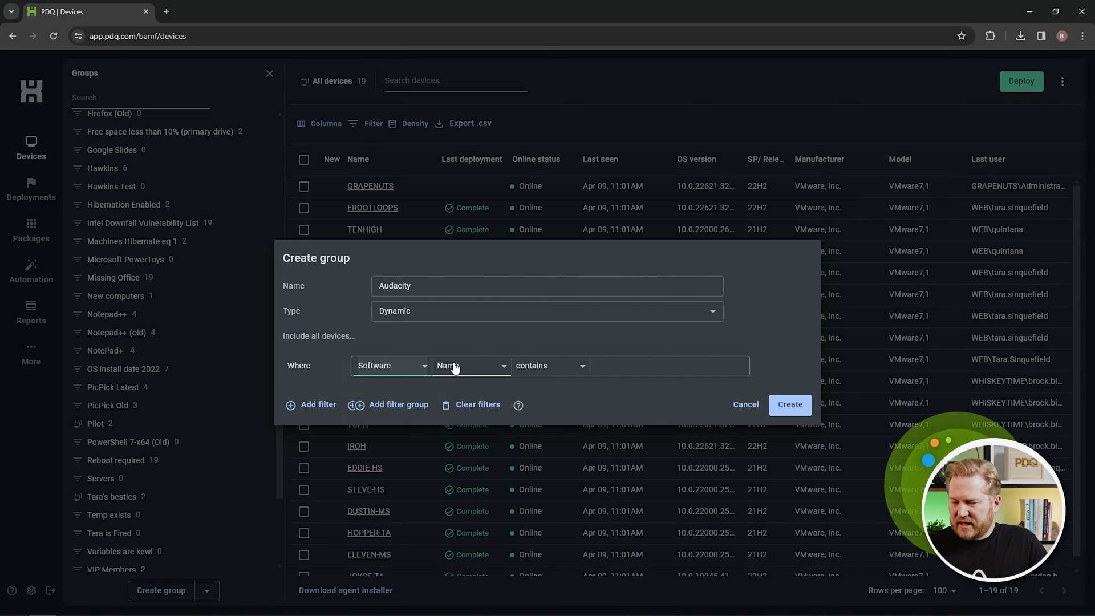
click(630, 369)
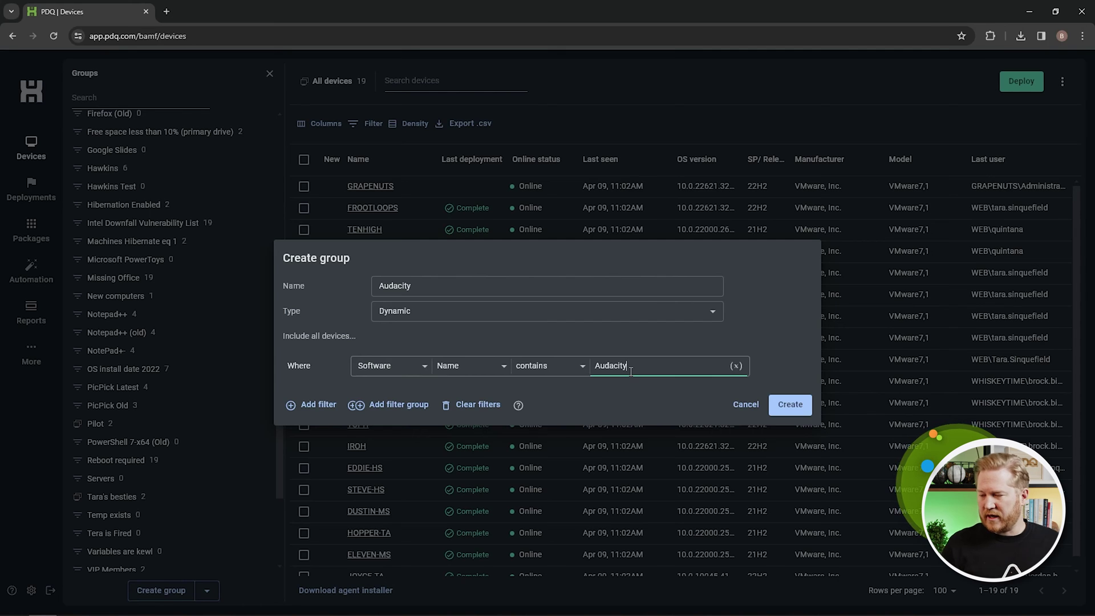
text(Audacity)
click(789, 406)
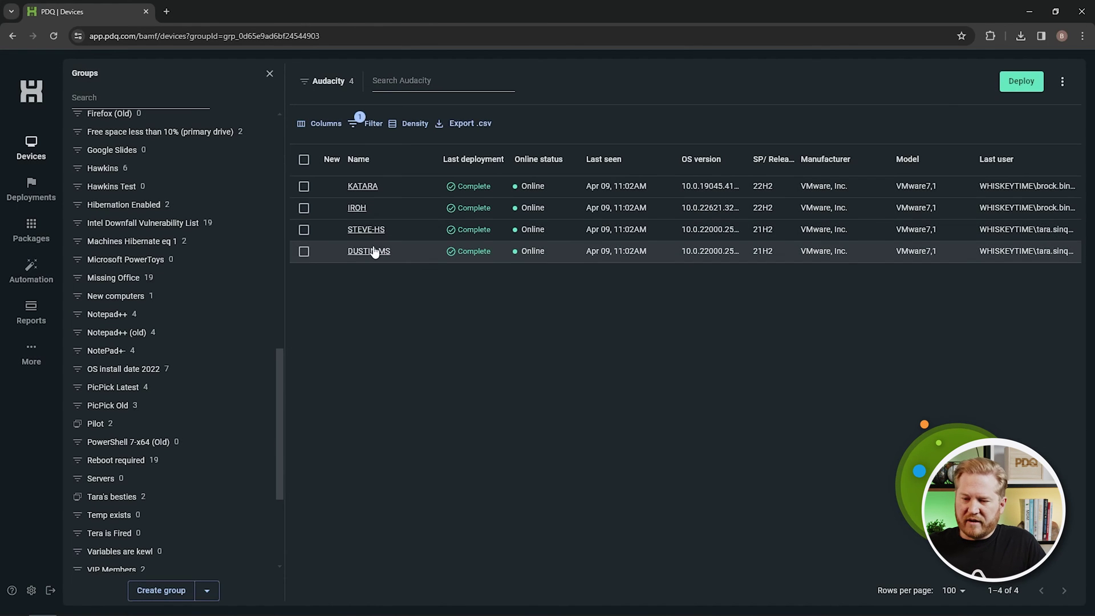
Review the Audacity group's device list and its filter criteria, then close the filter.
scroll(159, 413, down, 4)
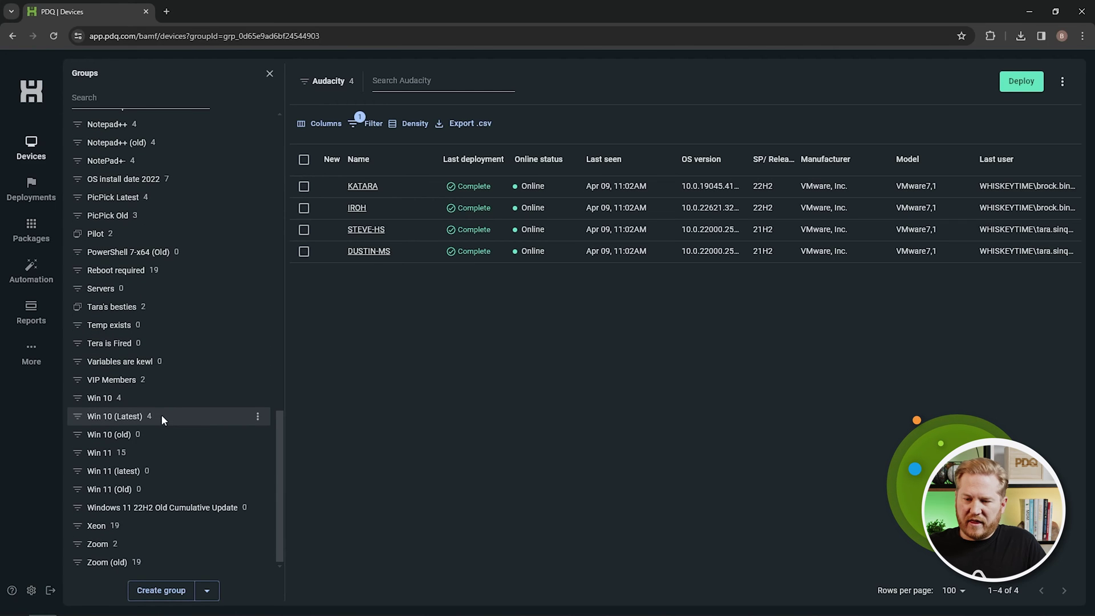
scroll(162, 415, up, 10)
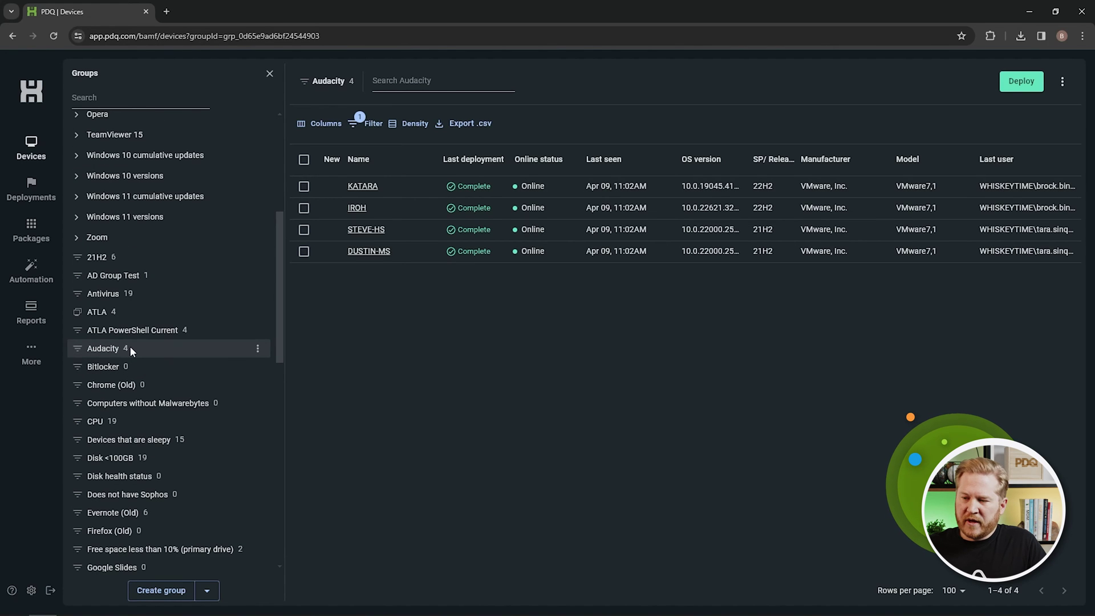
click(372, 124)
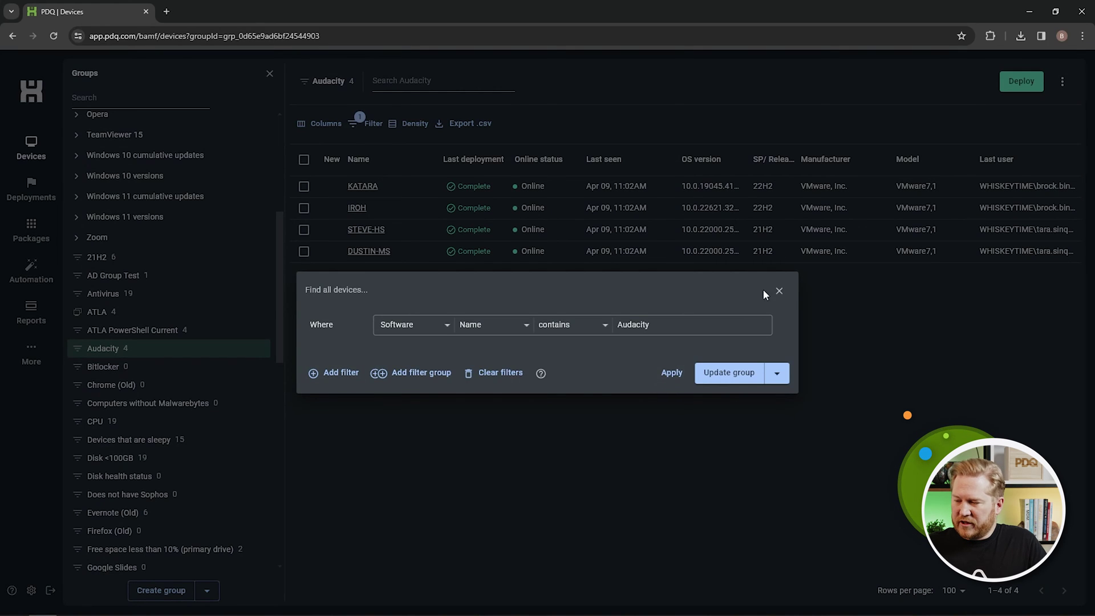
click(779, 292)
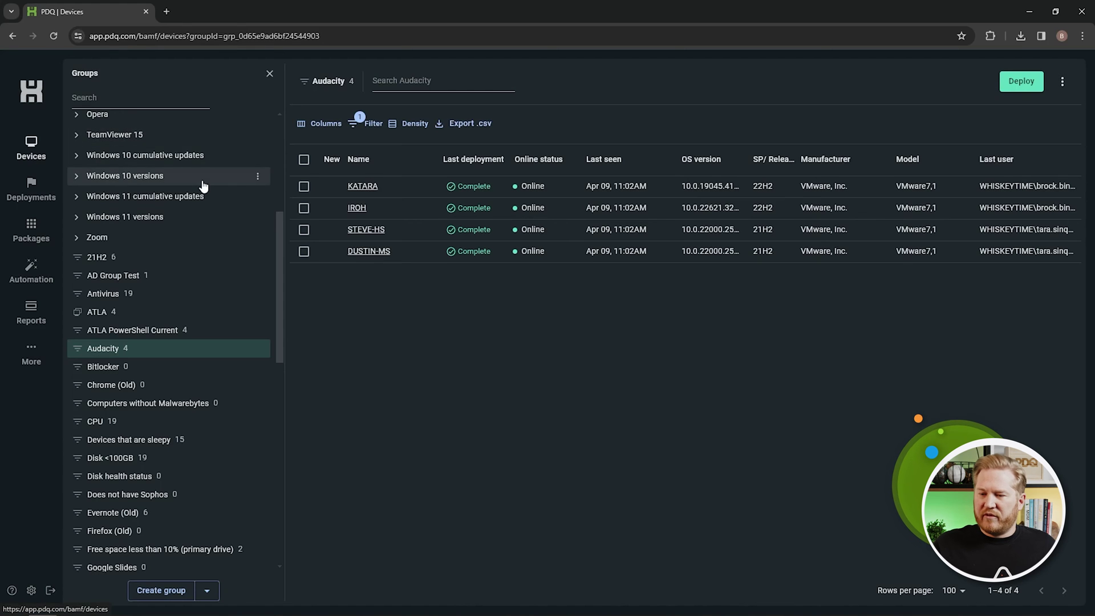
scroll(203, 184, up, 5)
Show All devices, look over the Columns list and filter criteria, then close the filter unapplied.
click(156, 130)
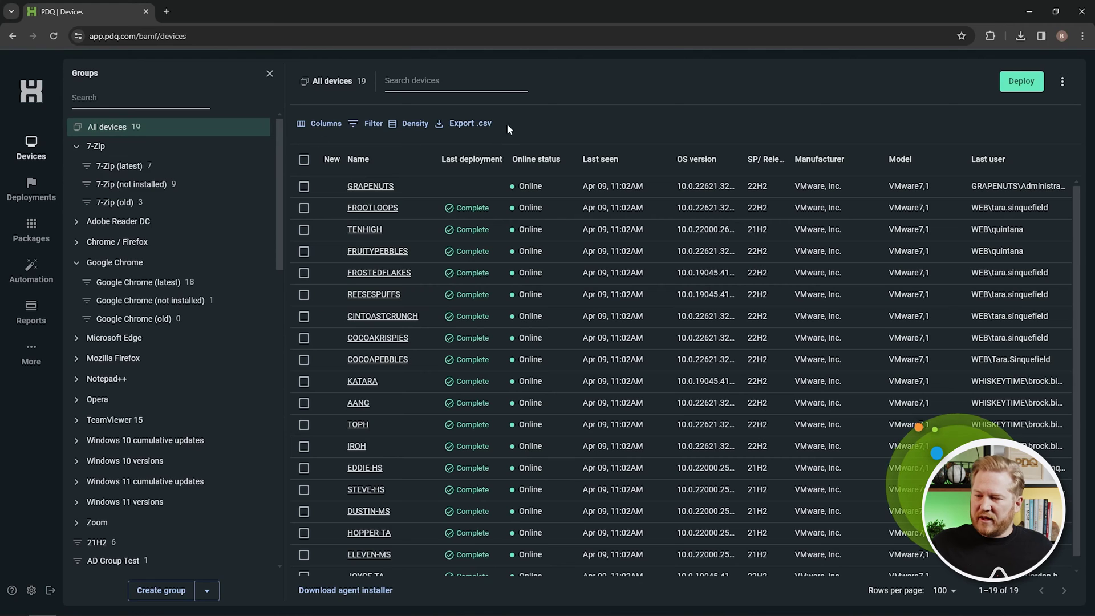
click(328, 126)
scroll(408, 248, down, 5)
scroll(409, 249, up, 5)
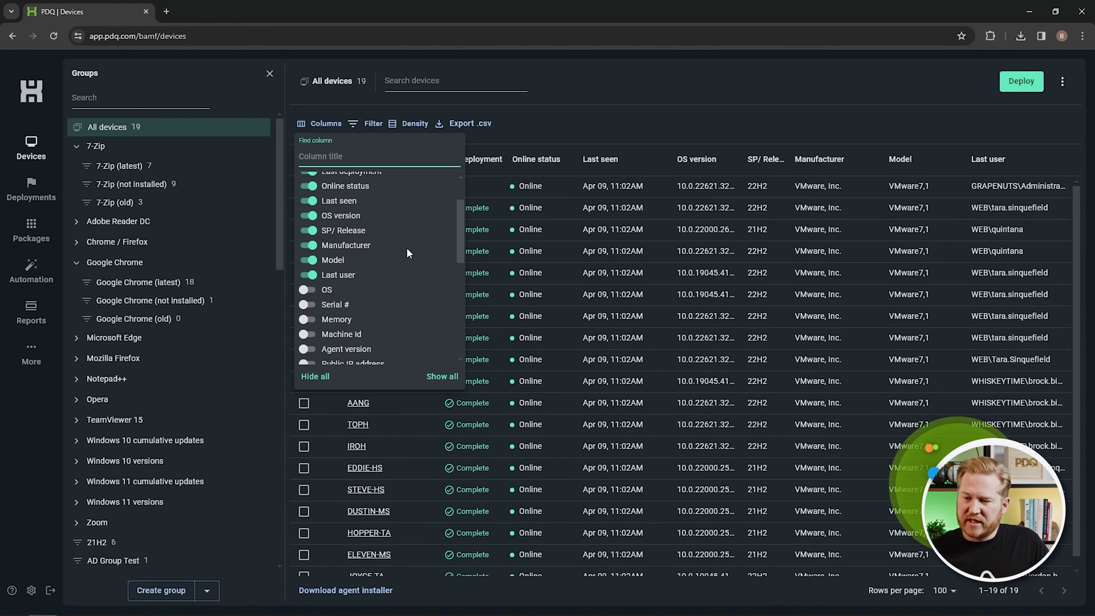
click(371, 127)
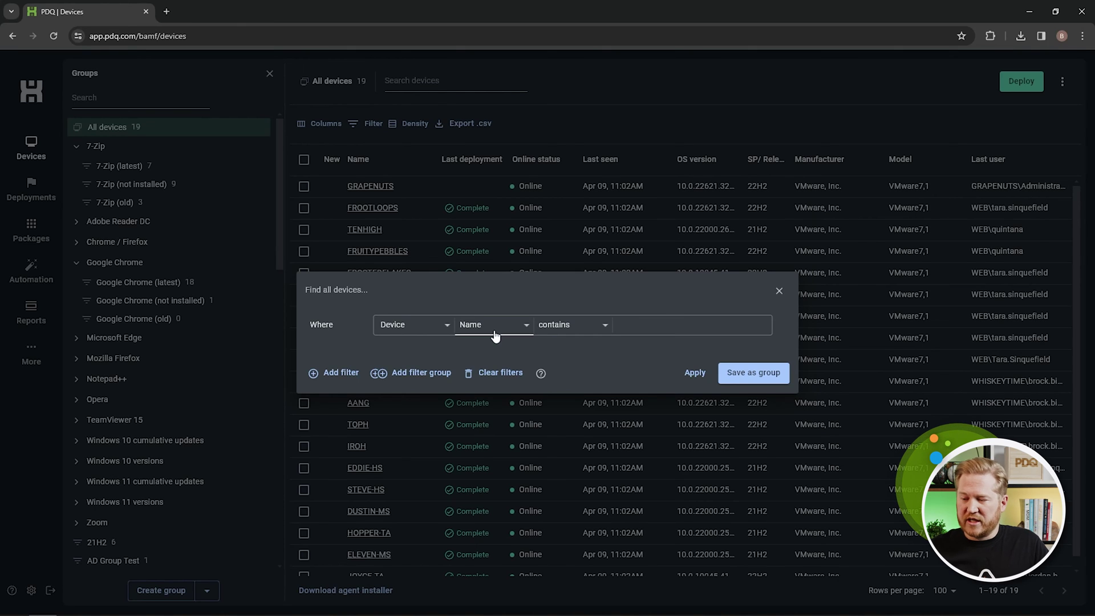
click(778, 291)
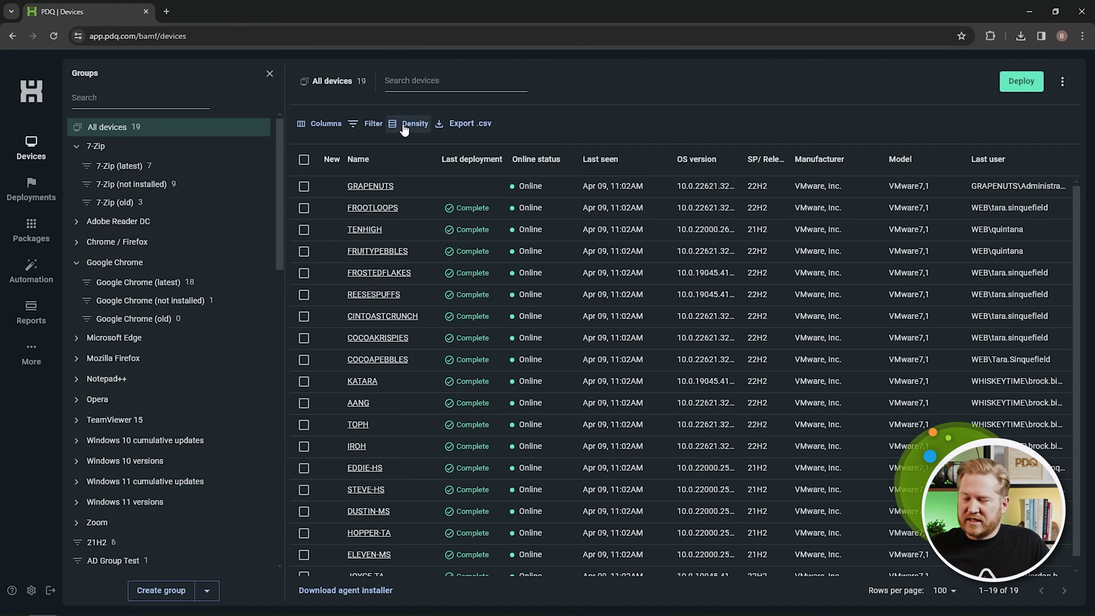
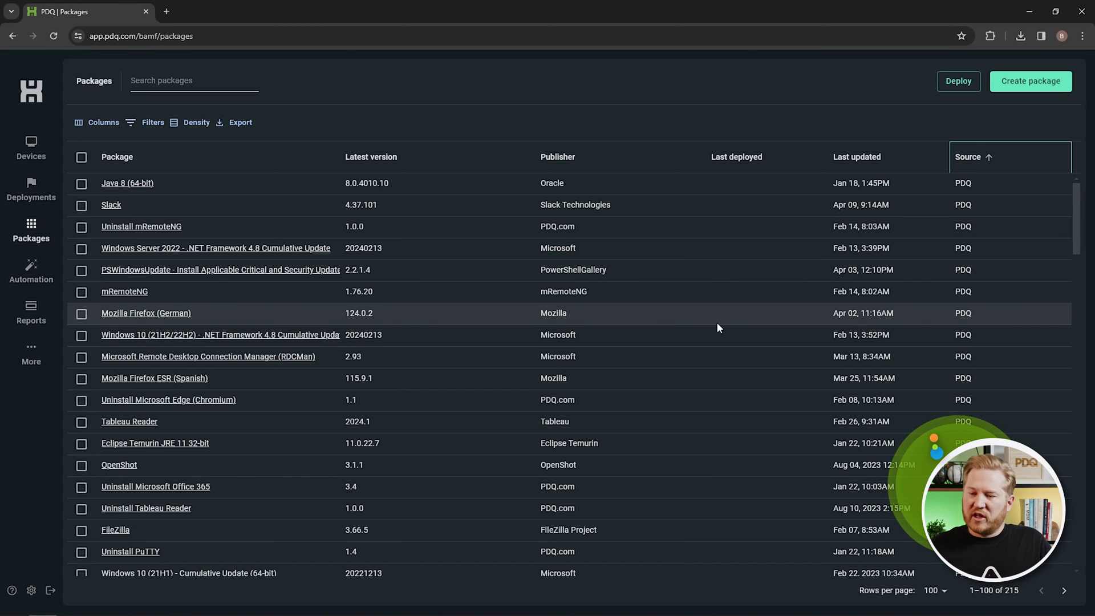
Sort packages by Source descending so custom ones lead, and start a new package.
scroll(237, 228, down, 8)
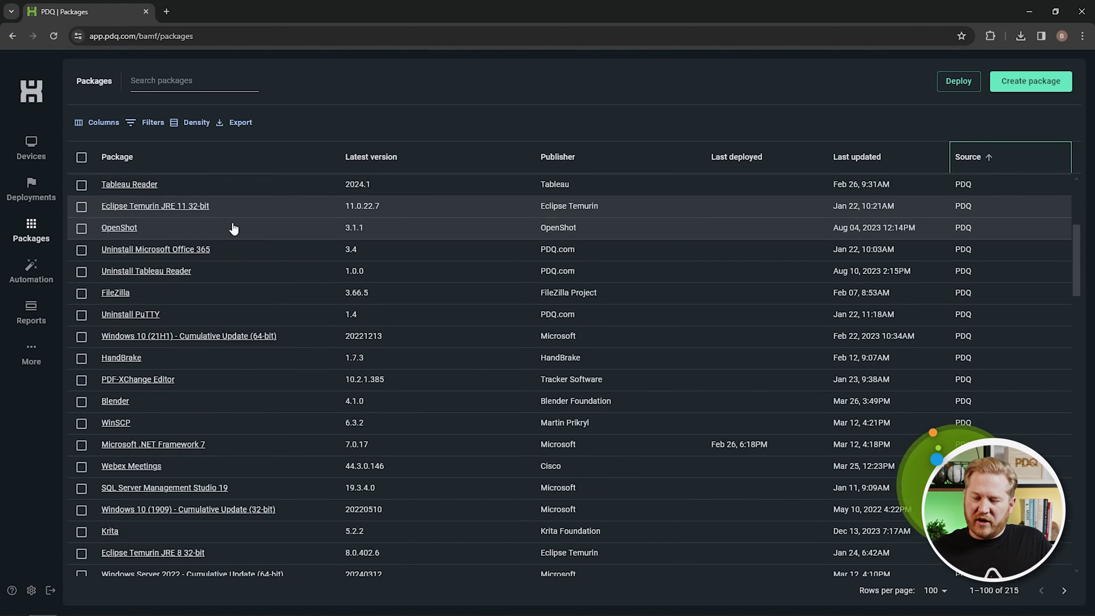
scroll(237, 268, up, 8)
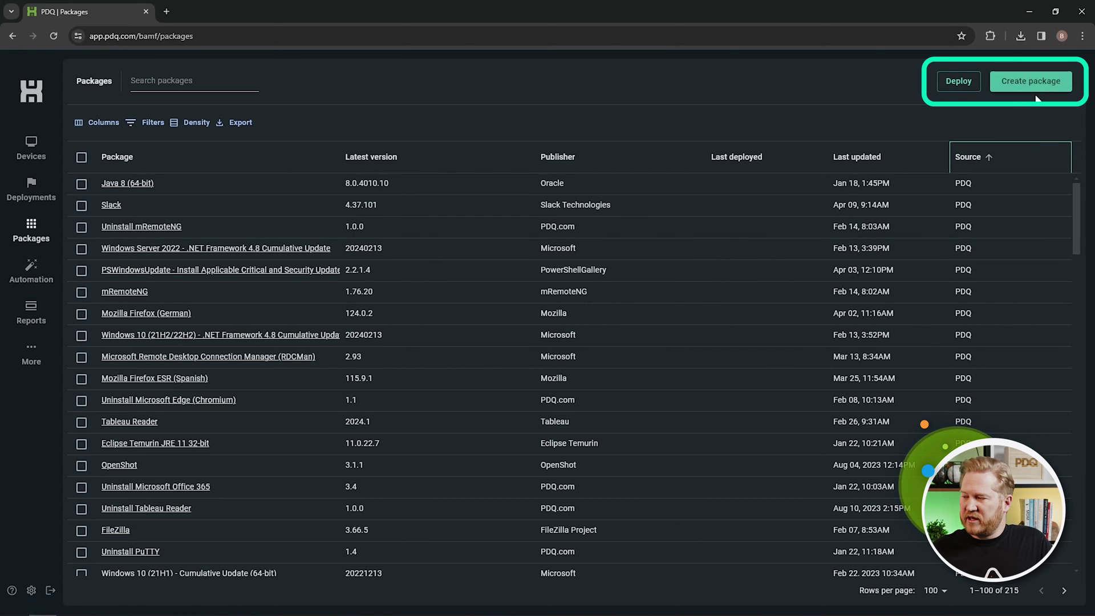
click(964, 159)
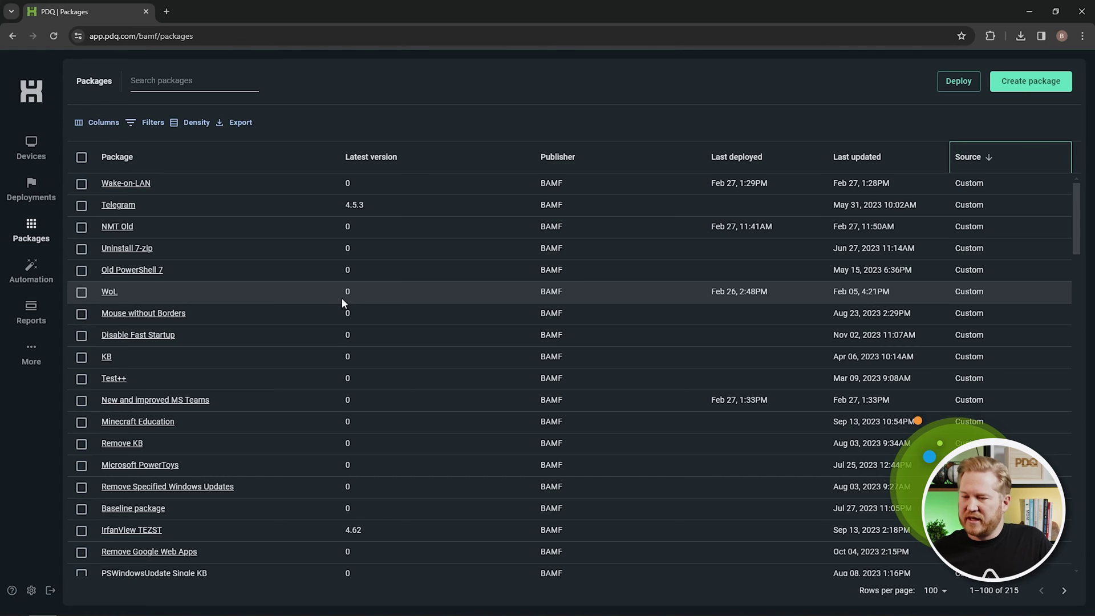
click(1035, 82)
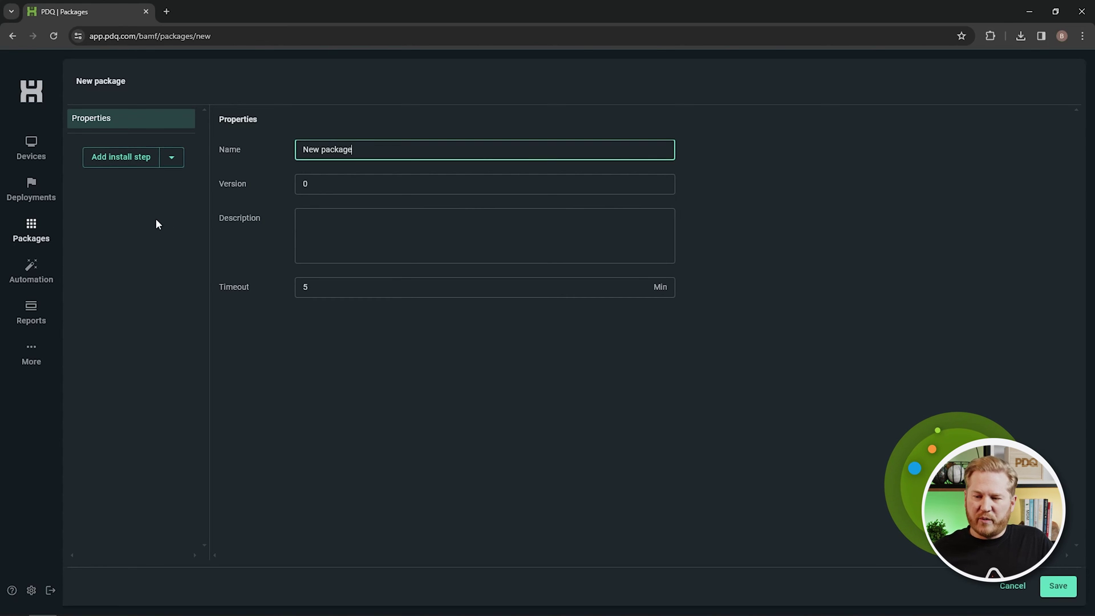
Add an install step, browse the step types, then discard the draft for the Packages library.
click(122, 163)
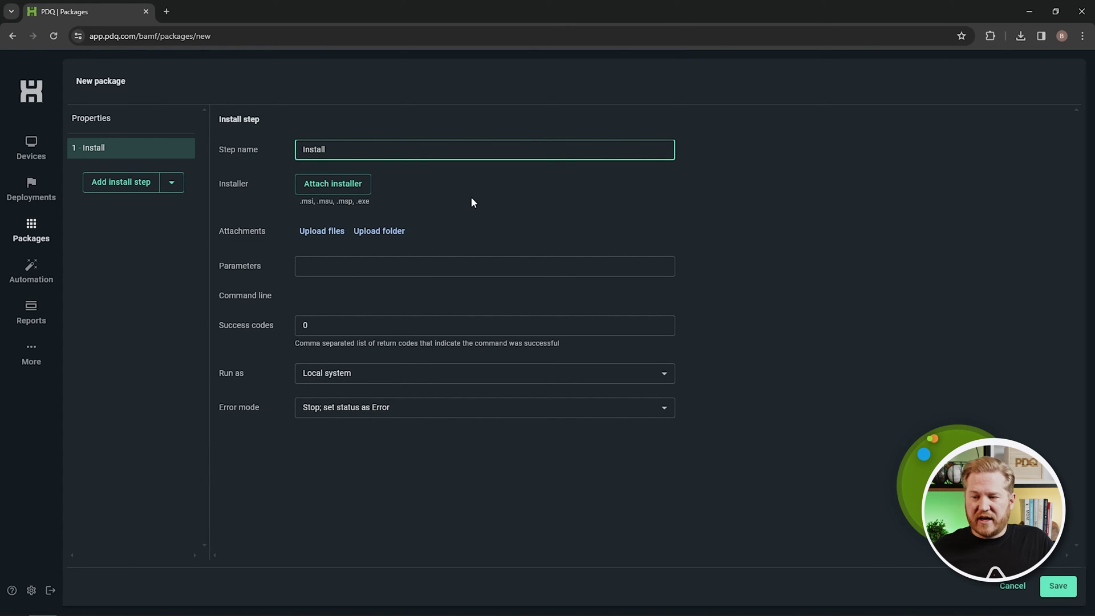
click(171, 182)
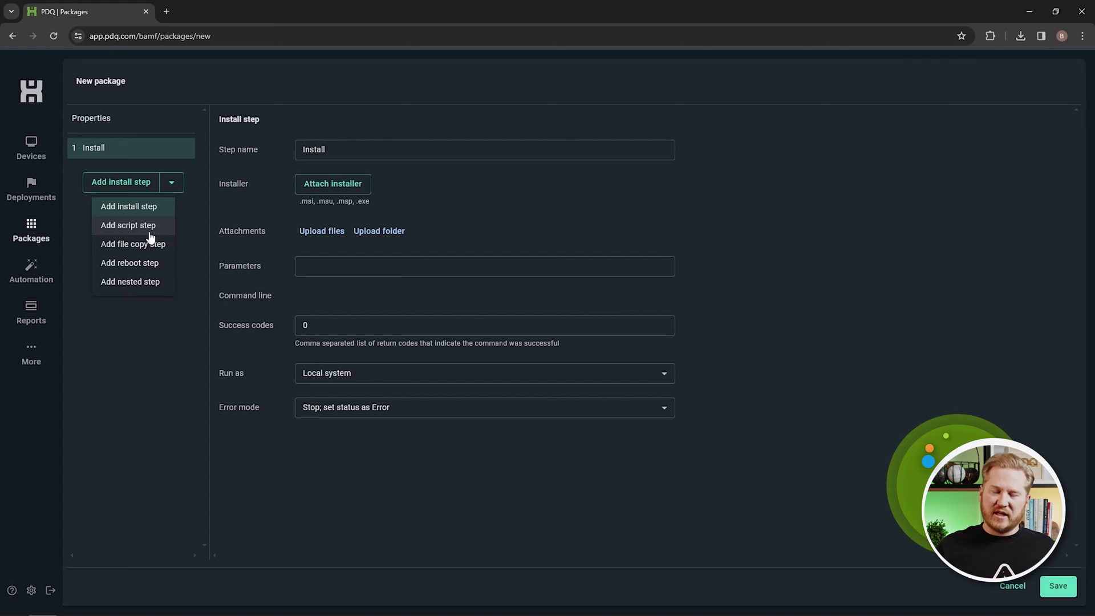
click(40, 236)
click(597, 110)
Search the package library for 'firefox' and select the Mozilla Firefox package.
click(193, 85)
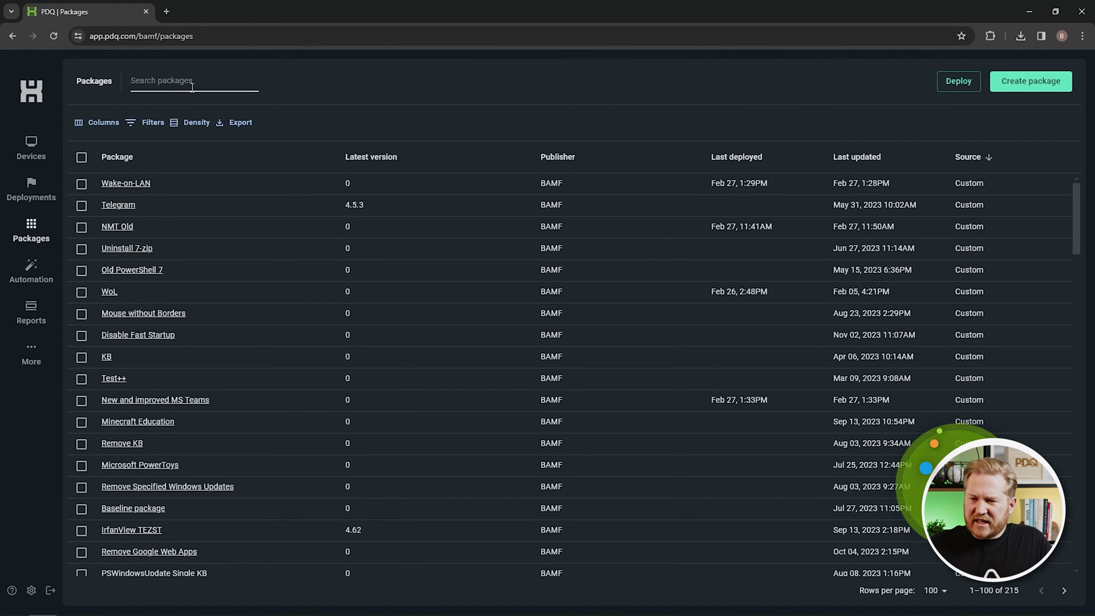
text(chrome)
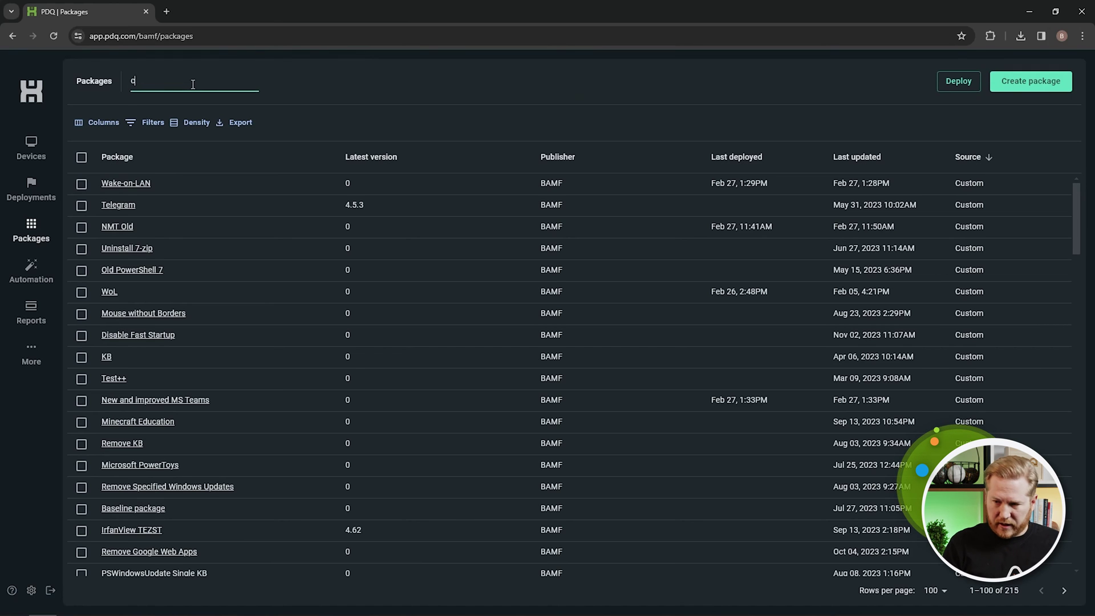
key(BackSpace)
key(BackSpace)
key(BackSpace)
text(ome)
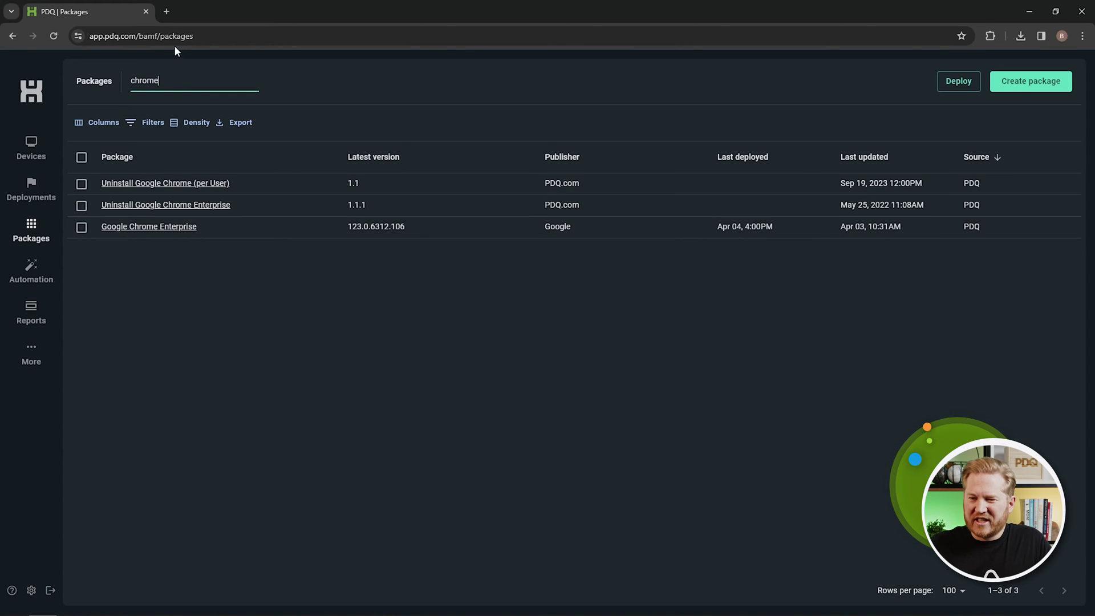
drag(183, 78, 100, 77)
text(firefox)
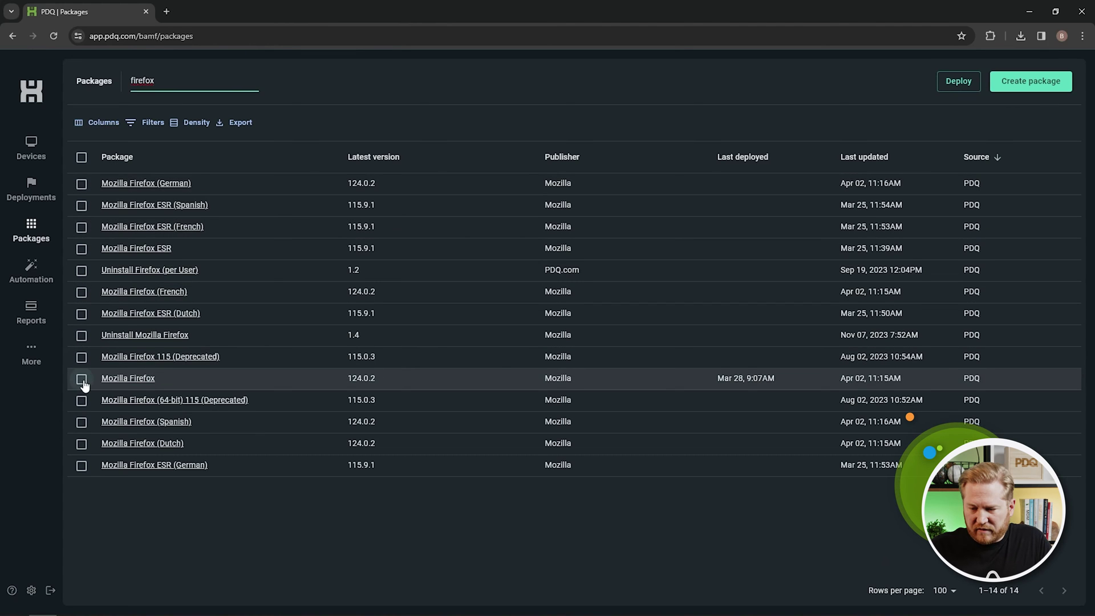
click(81, 379)
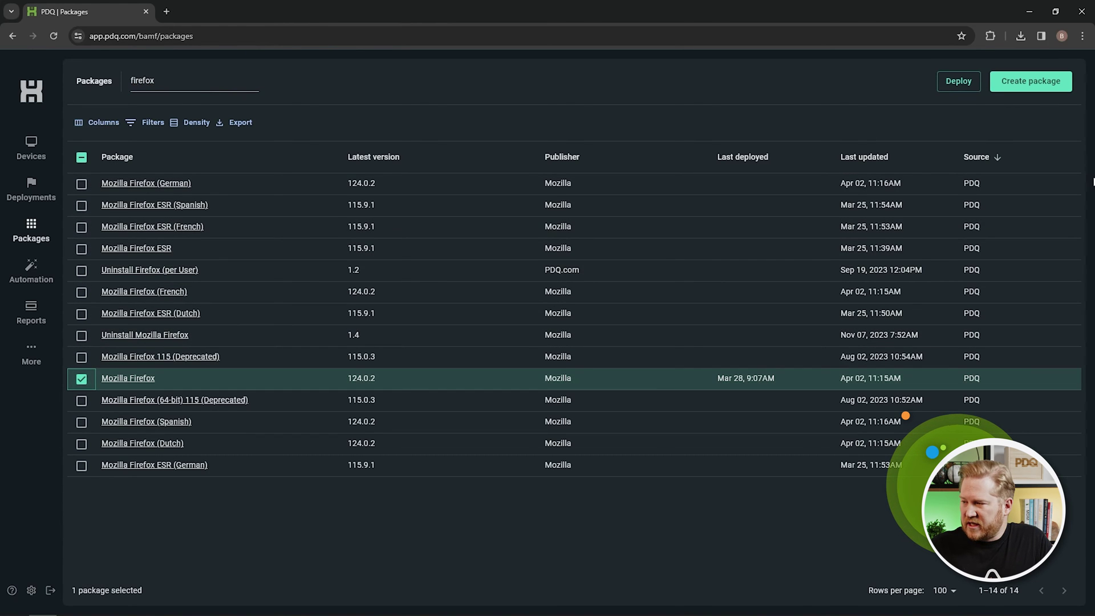
Deploy Mozilla Firefox 124.0.2 to the IROH device and the Pilot group, then view Deployments.
click(965, 83)
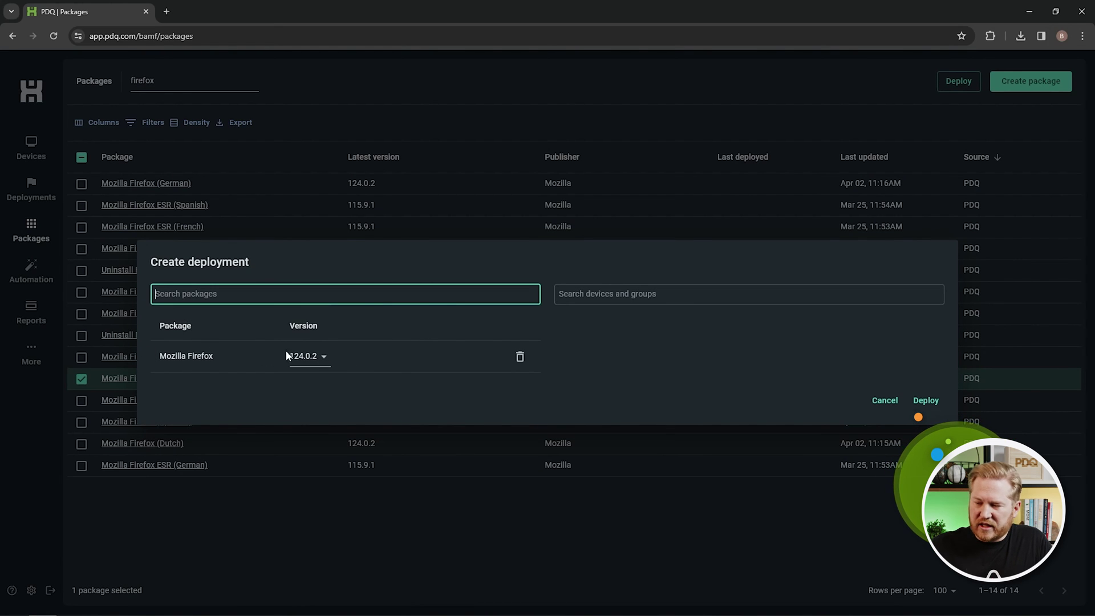
click(653, 297)
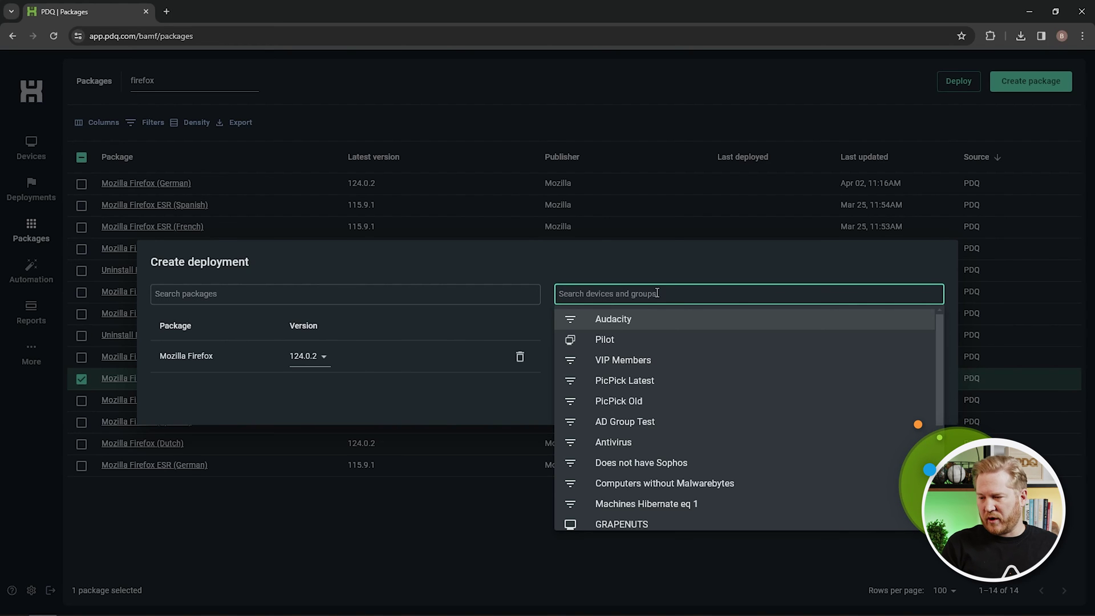
text(iroh)
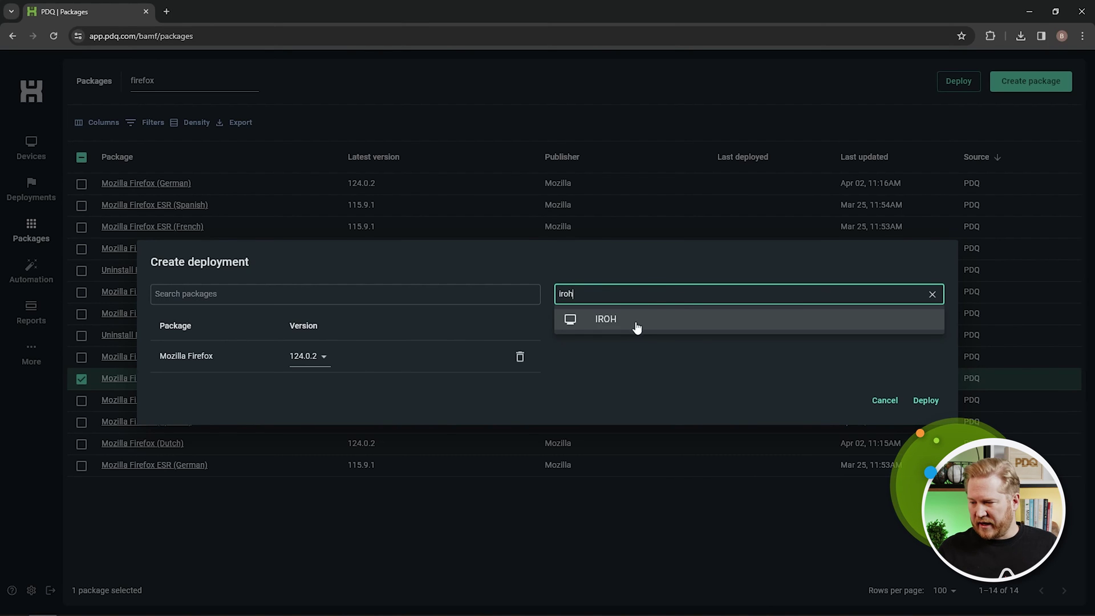
click(636, 324)
click(639, 294)
text(pilot)
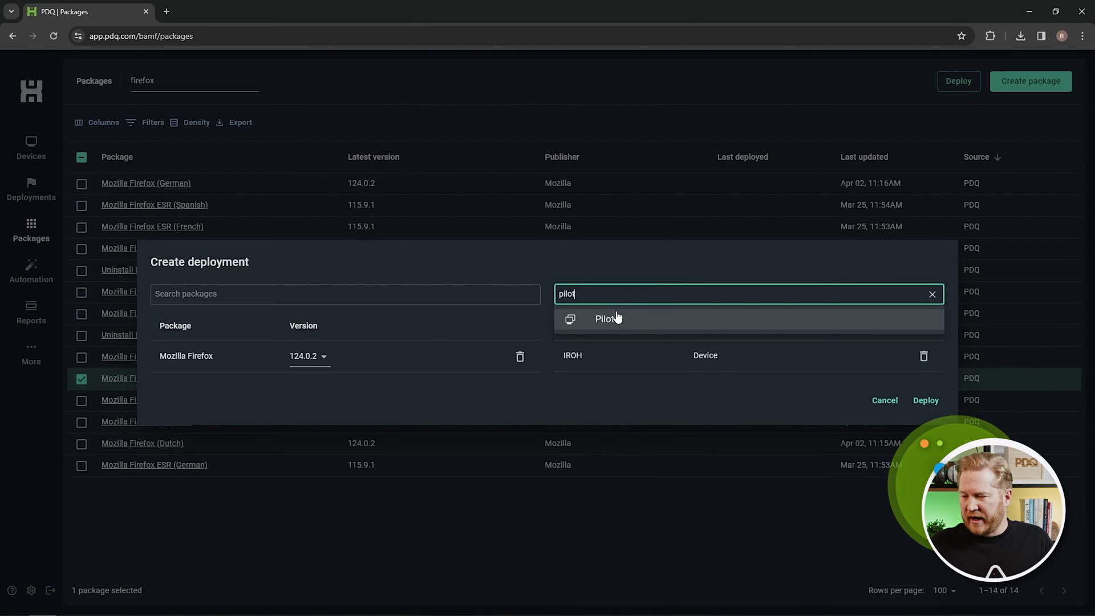
click(607, 318)
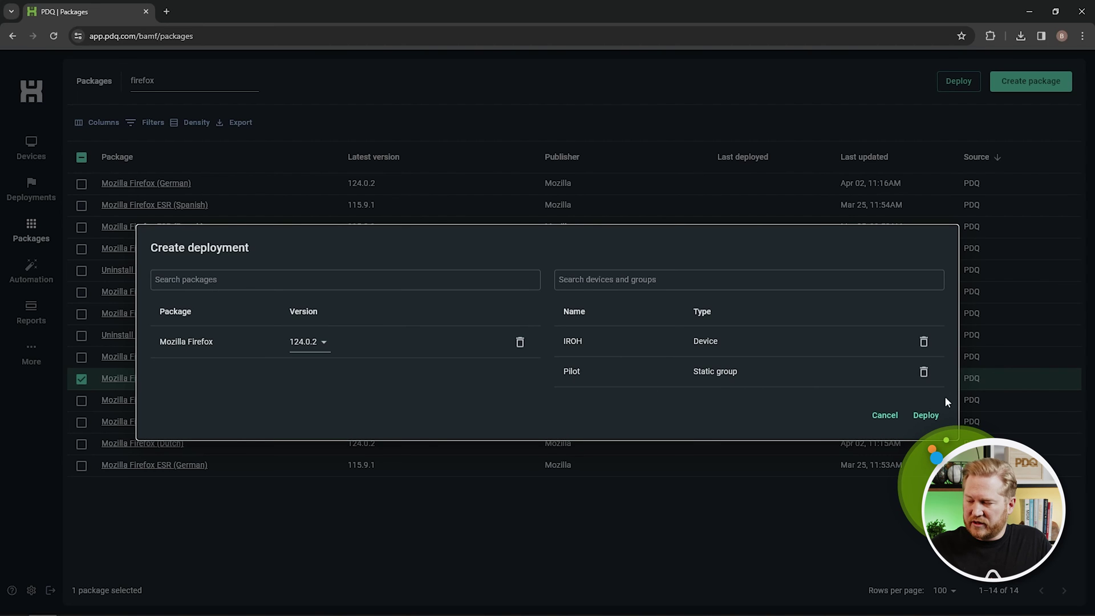
click(927, 417)
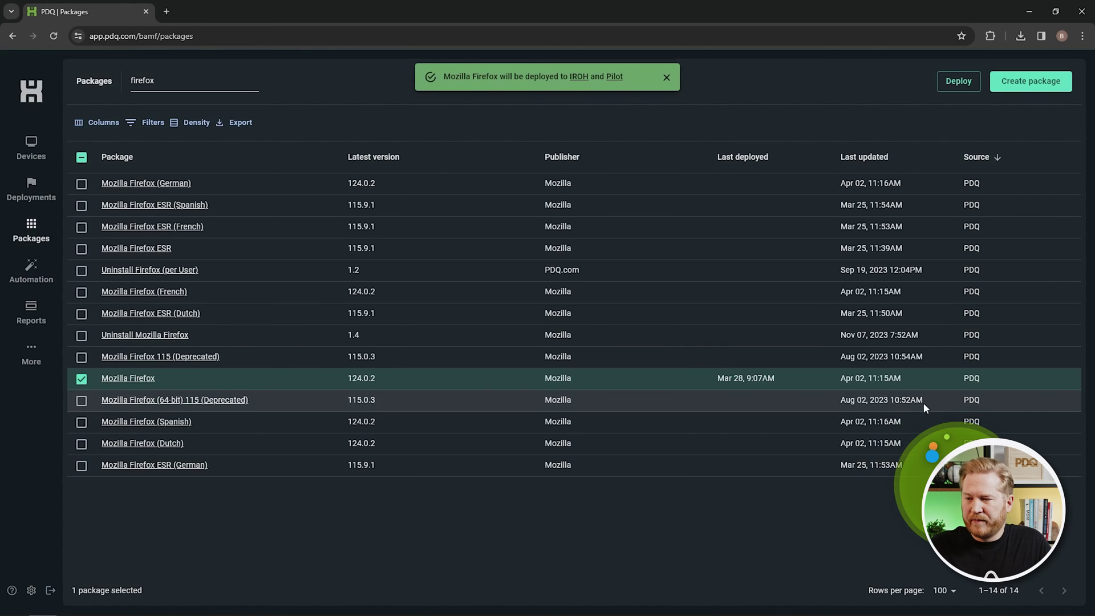
click(39, 195)
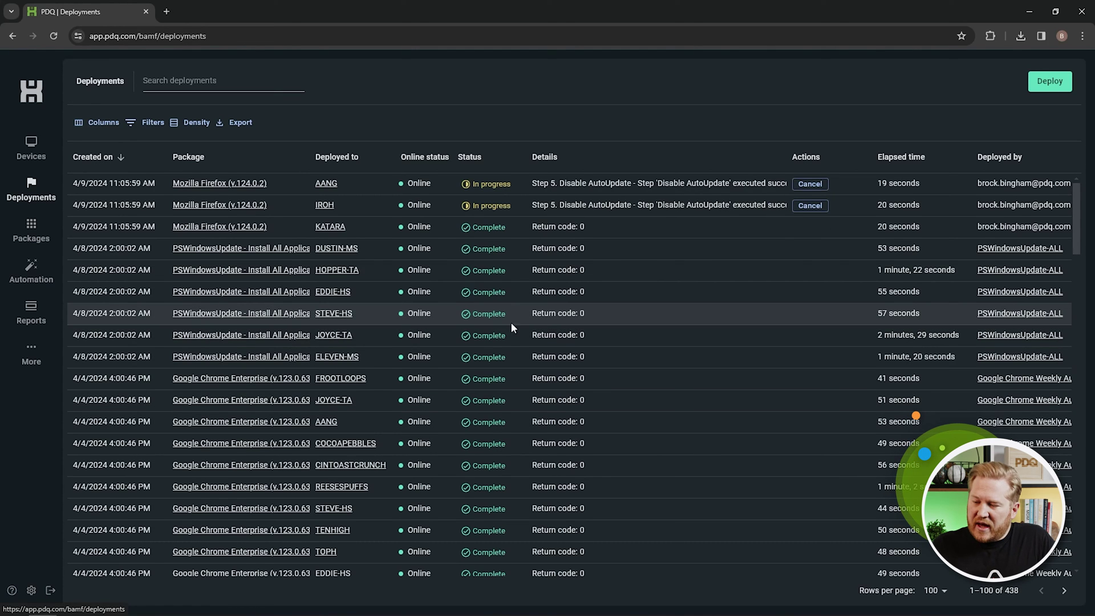
Review the completed Firefox deployments, then go to Automations and start a new automation.
scroll(558, 348, down, 3)
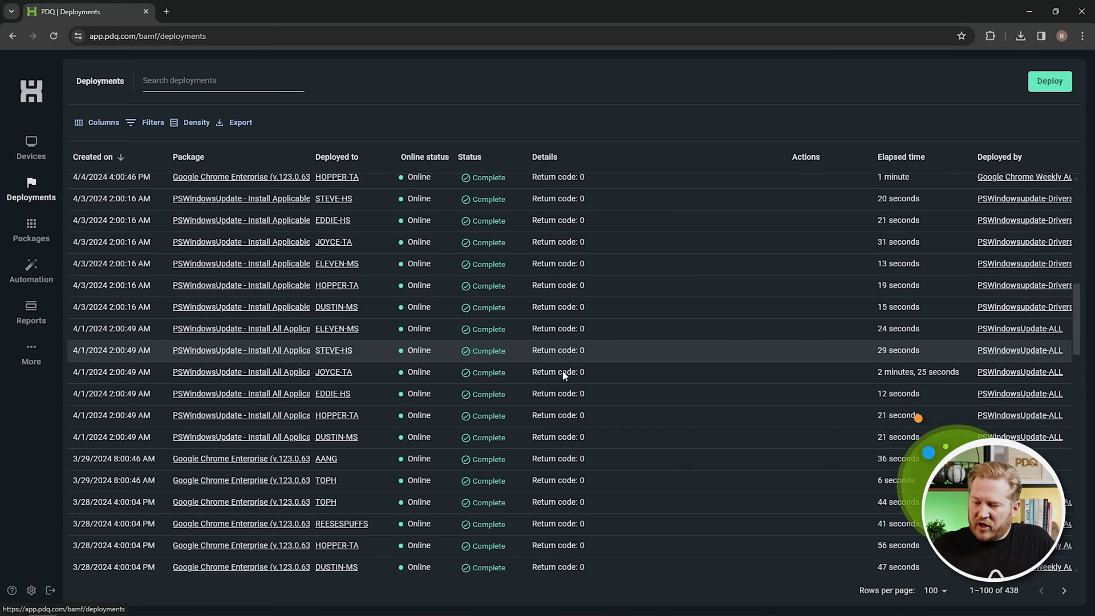
scroll(562, 381, up, 3)
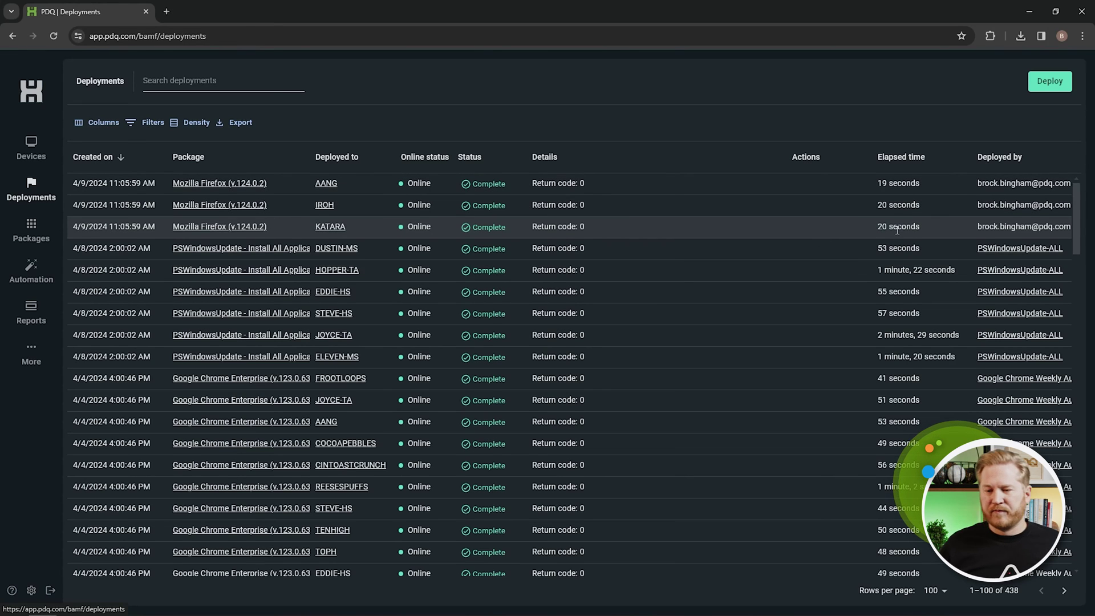
click(34, 273)
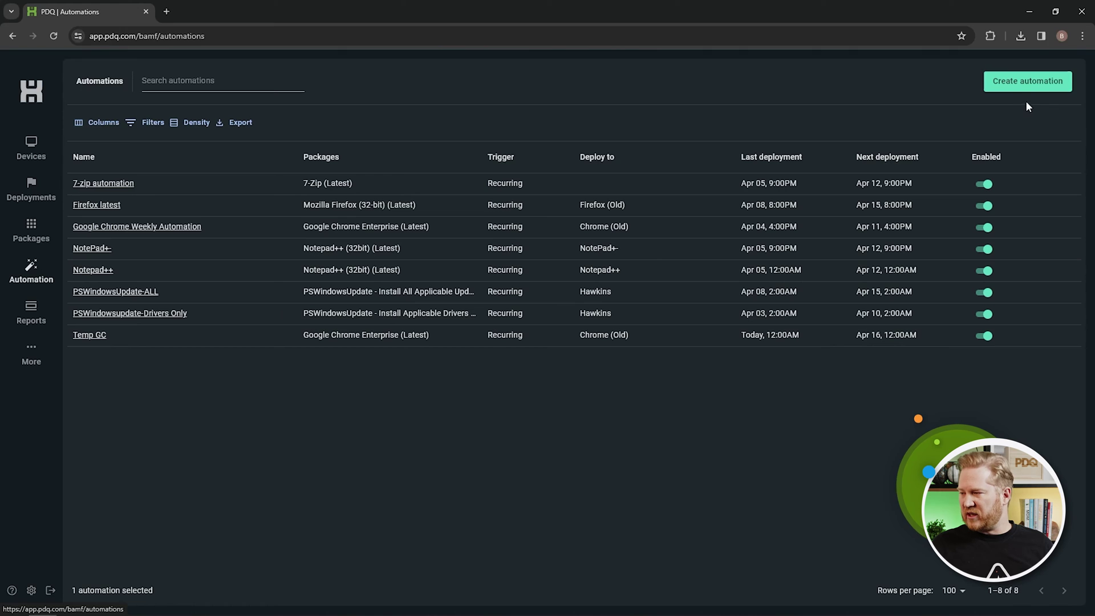
click(1028, 85)
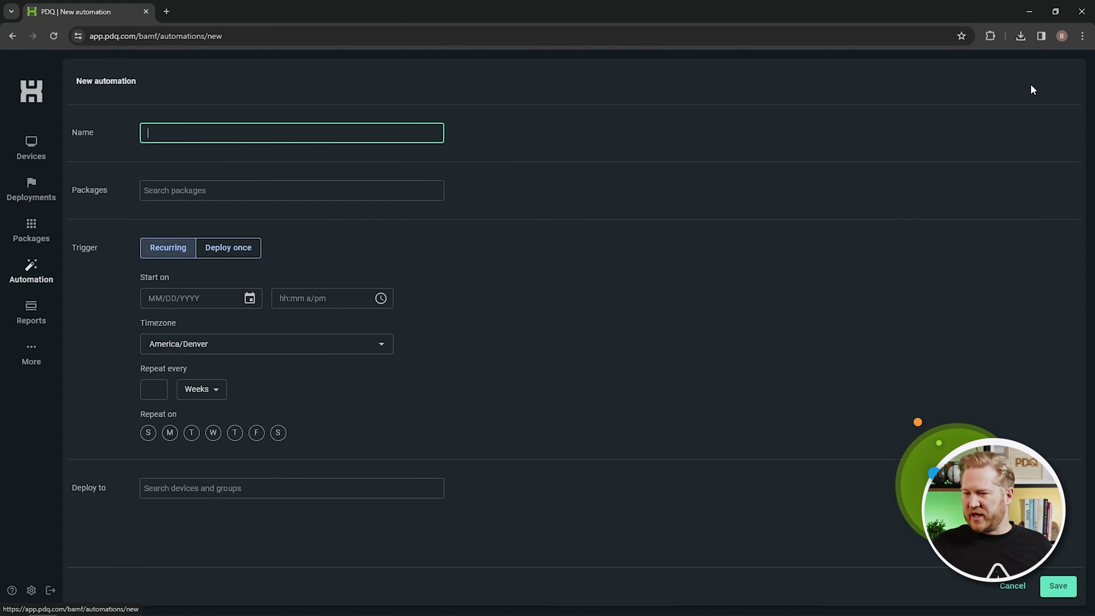
Name the automation 'Brock Pilot Chrome' and have it deploy Google Chrome Enterprise at Latest.
text(Brock Pilot Chrome)
click(248, 189)
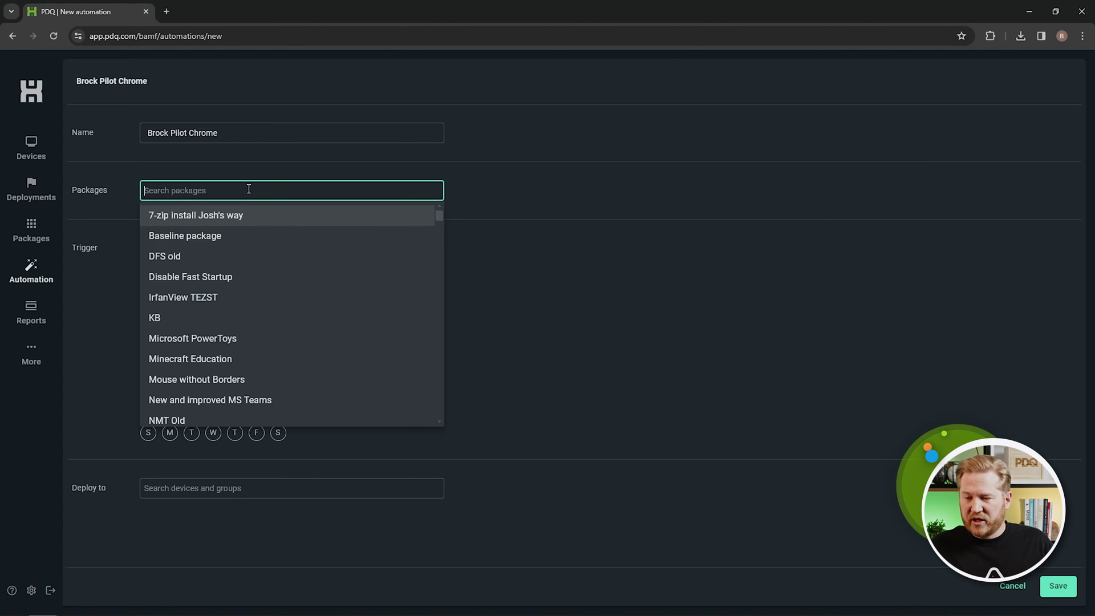
text(chrome)
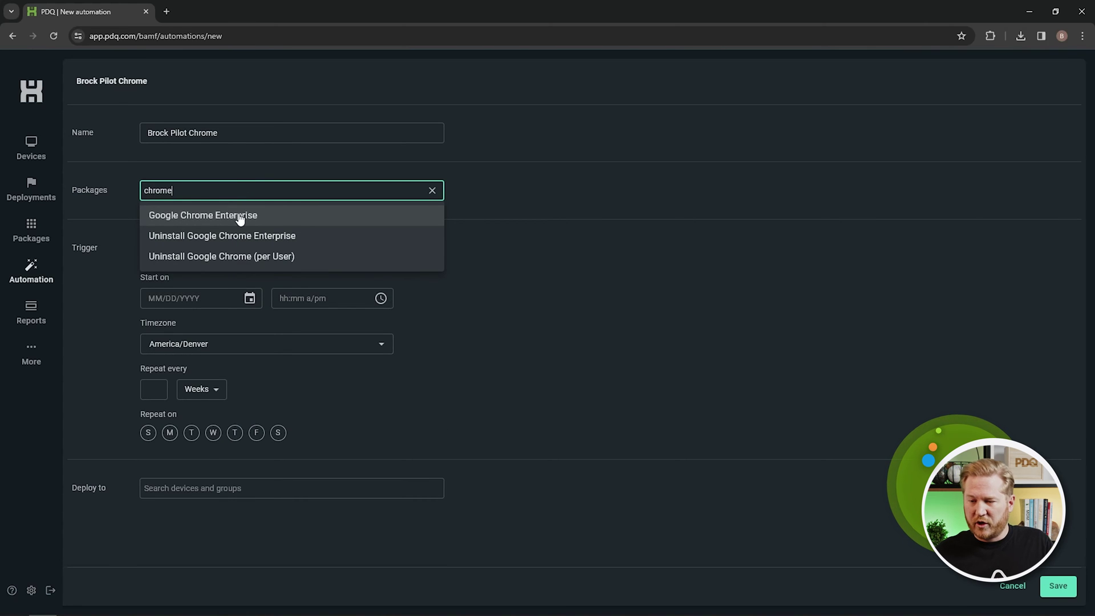
click(239, 217)
click(280, 254)
click(279, 254)
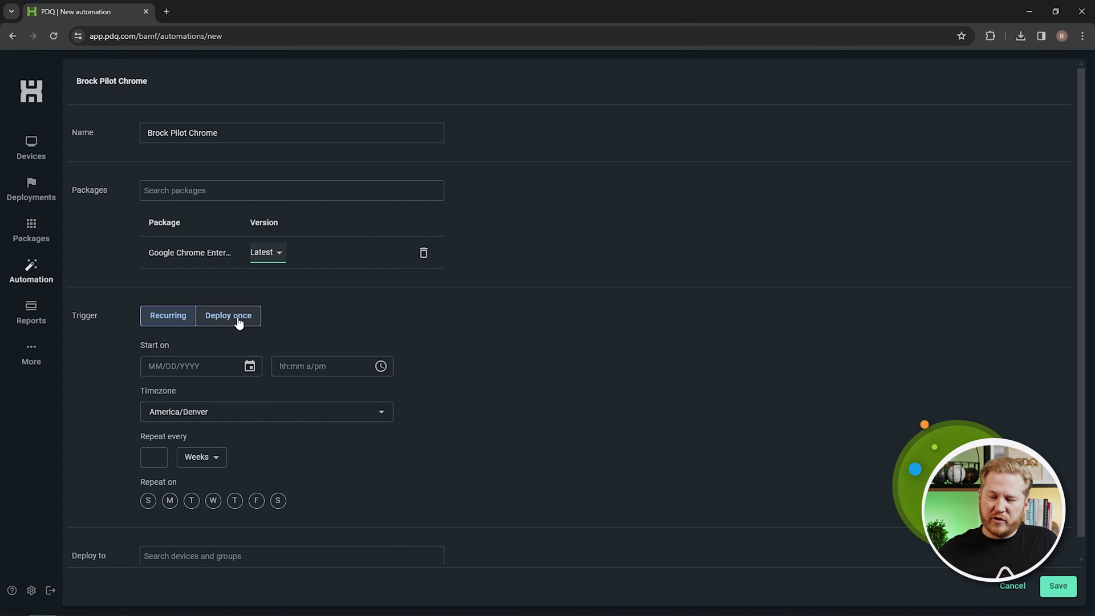
Schedule it to start 04/10/2024 at 08:00 AM, repeating every 1 week on Wednesdays.
click(223, 365)
click(249, 368)
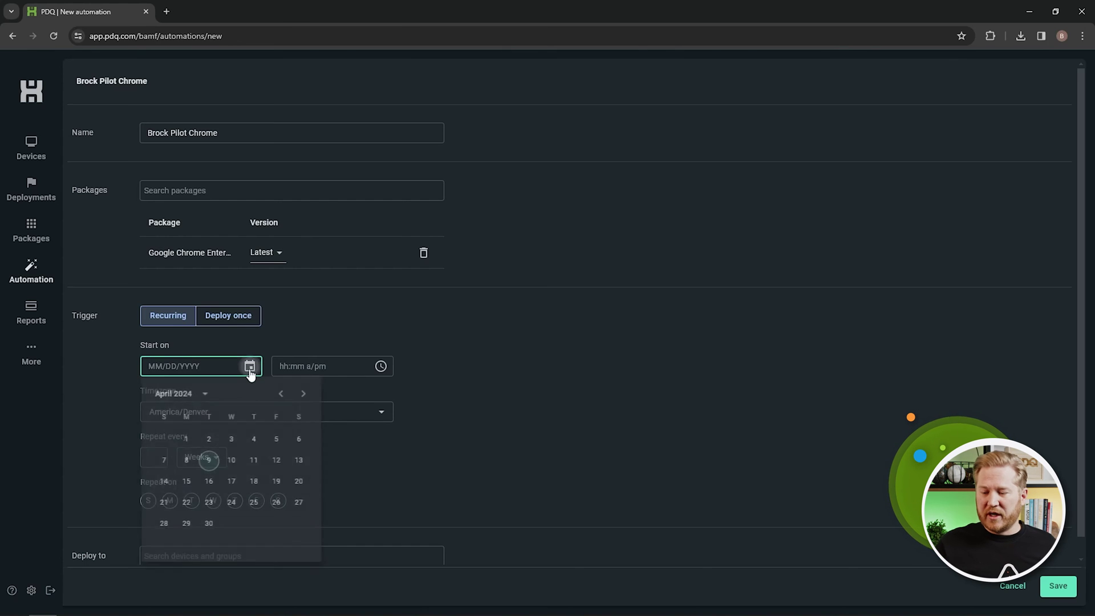
click(231, 462)
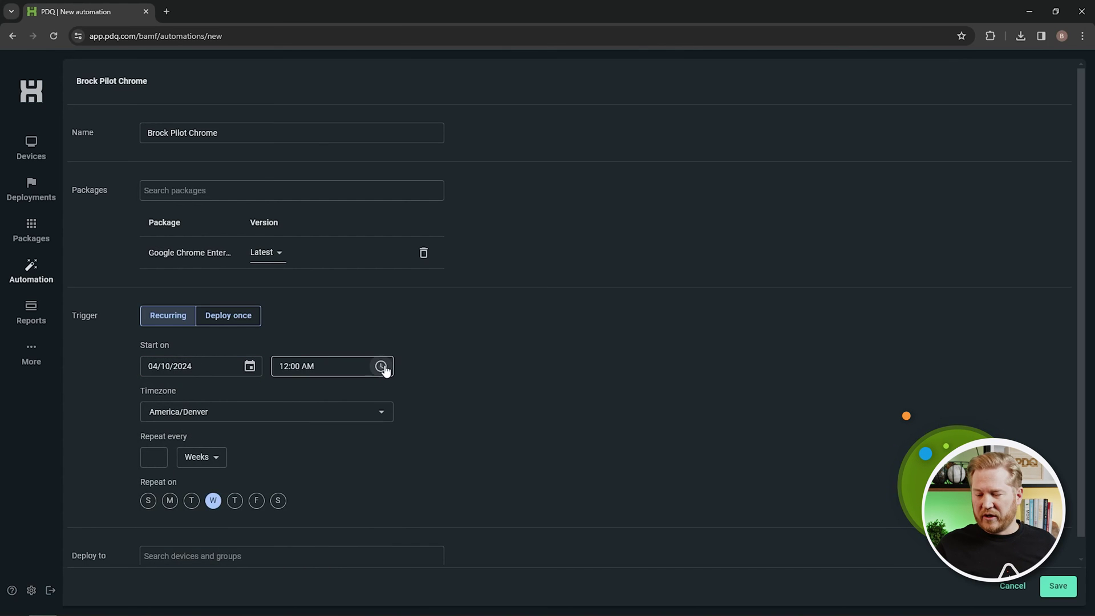
click(380, 365)
scroll(288, 485, down, 2)
scroll(288, 499, down, 1)
click(285, 459)
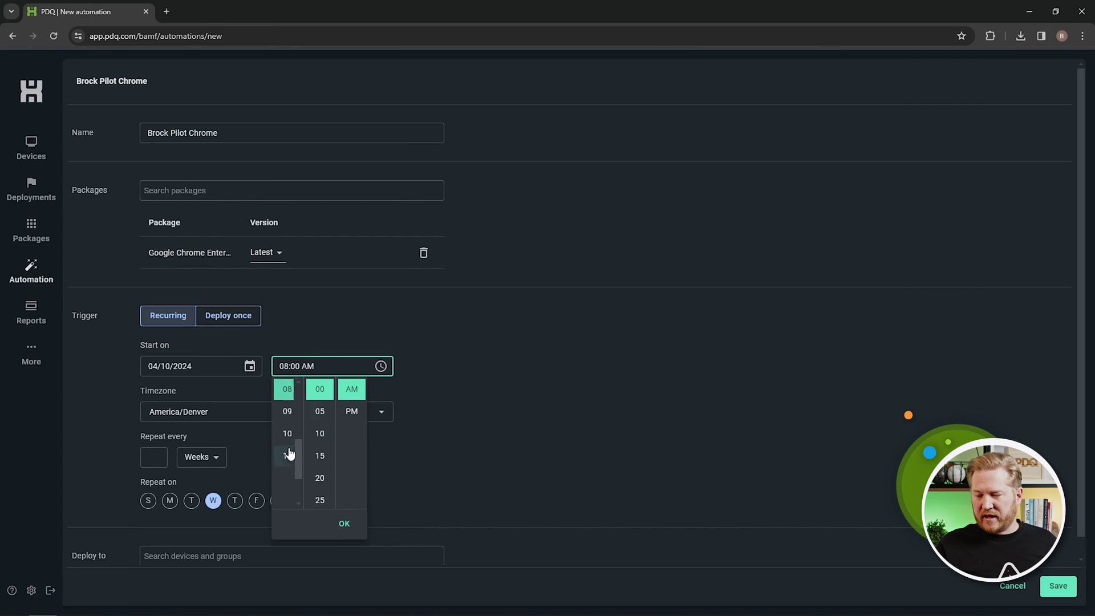
click(344, 523)
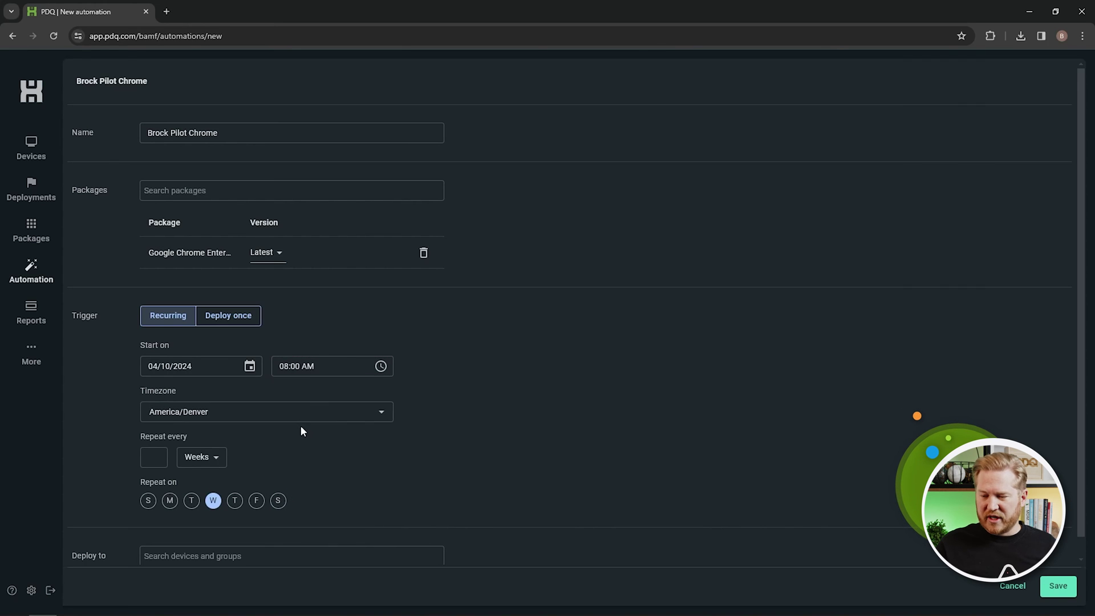
click(153, 458)
text(1)
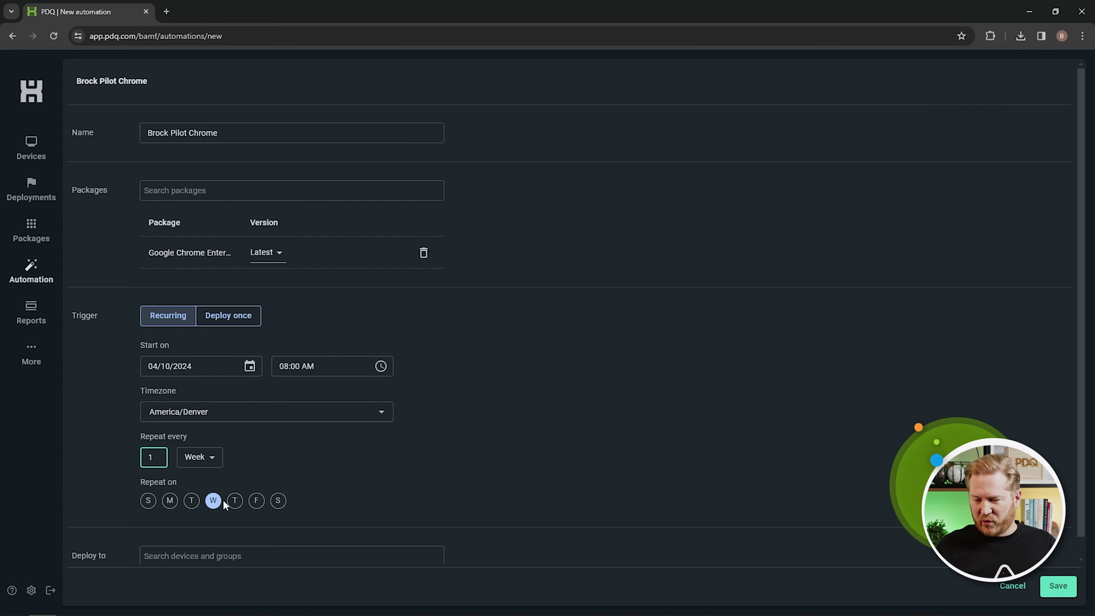
Target the Pilot group, save the automation, and go to Reports.
scroll(442, 457, down, 1)
scroll(441, 458, down, 1)
click(290, 536)
text(pilot)
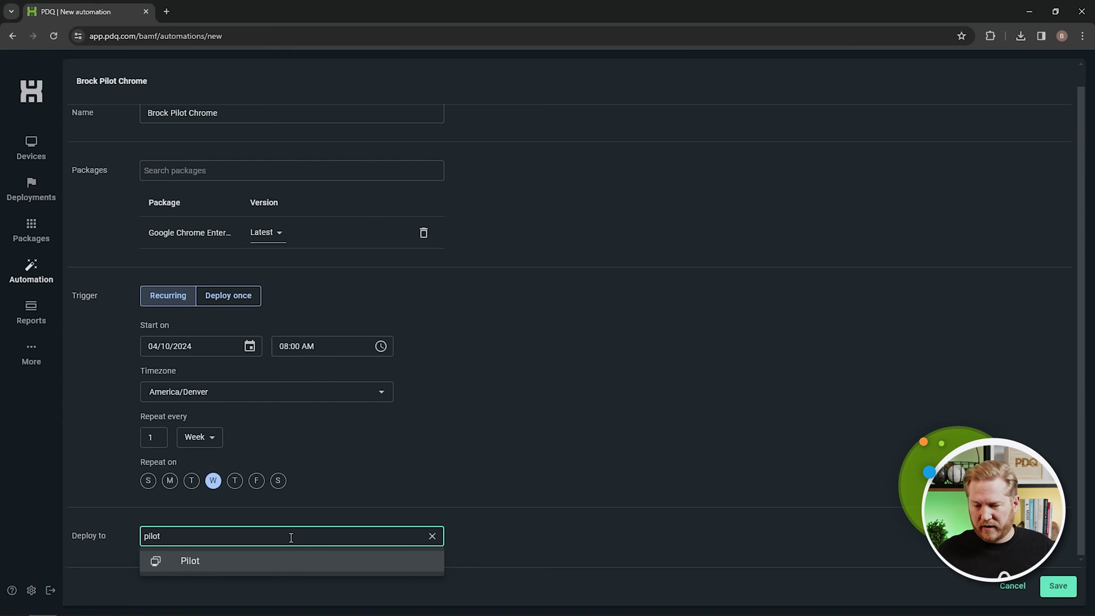
click(245, 561)
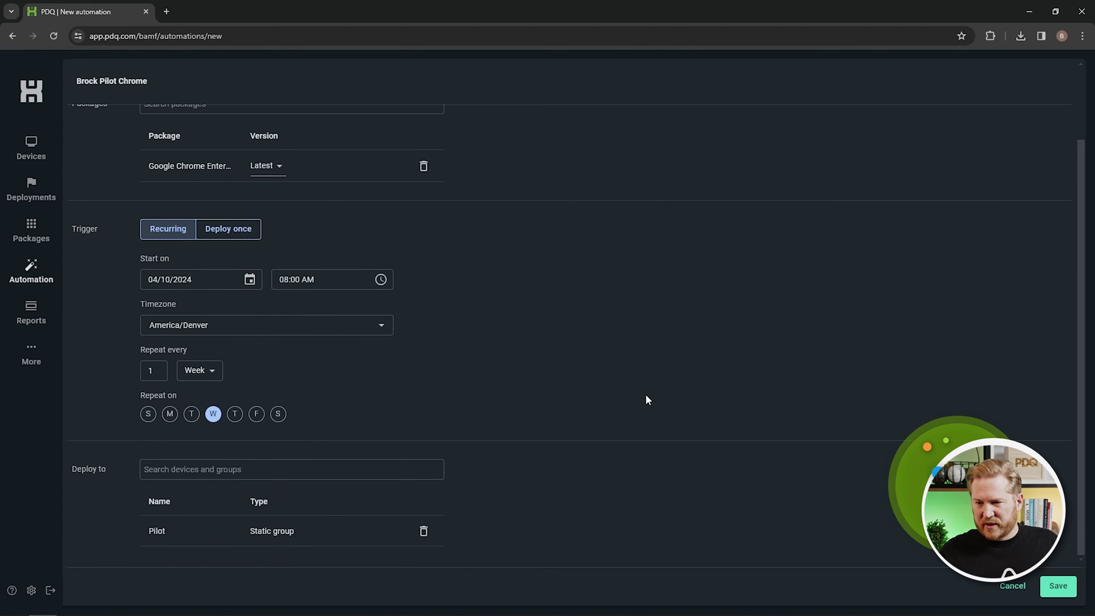
scroll(644, 393, up, 2)
click(1072, 590)
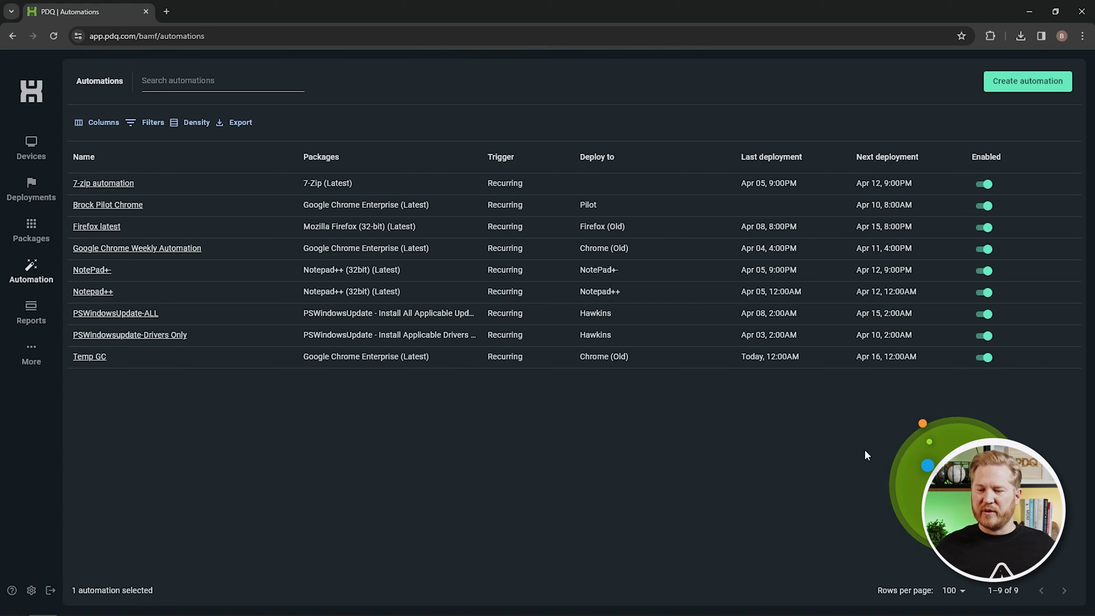
click(31, 311)
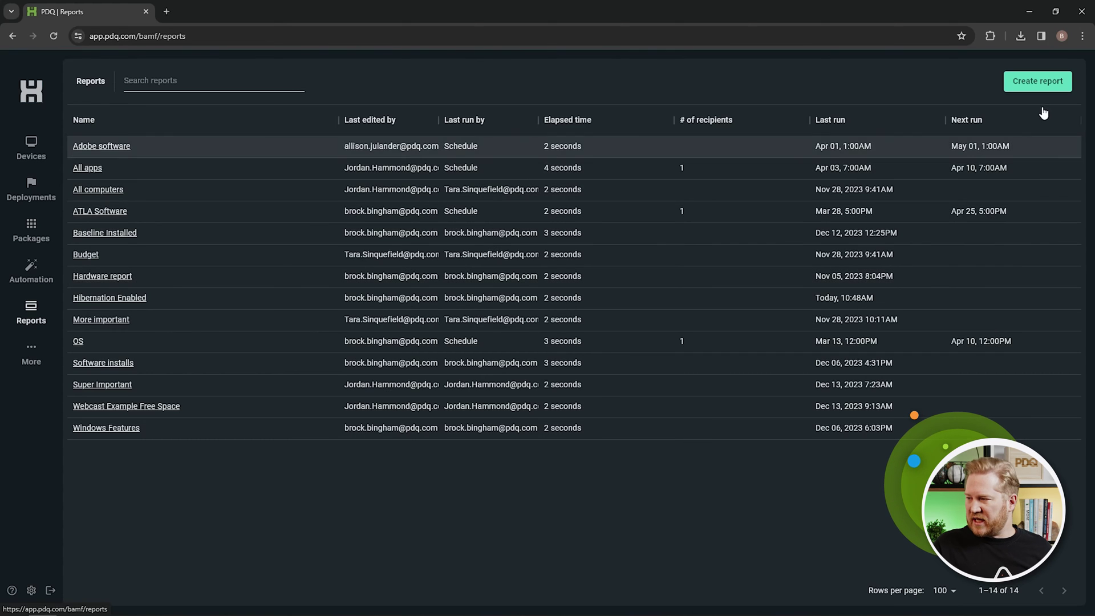
Create 'Brock Report' with columns Device: Name, Software: Name and Software: Version.
click(1049, 84)
click(332, 131)
text(Brock Report)
click(171, 190)
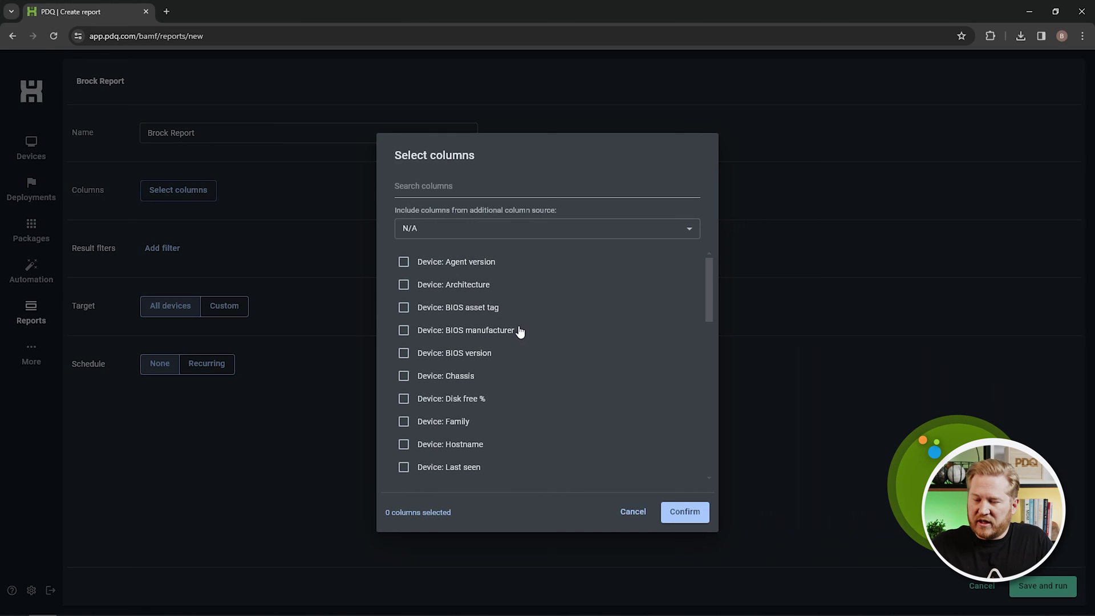
scroll(517, 309, down, 3)
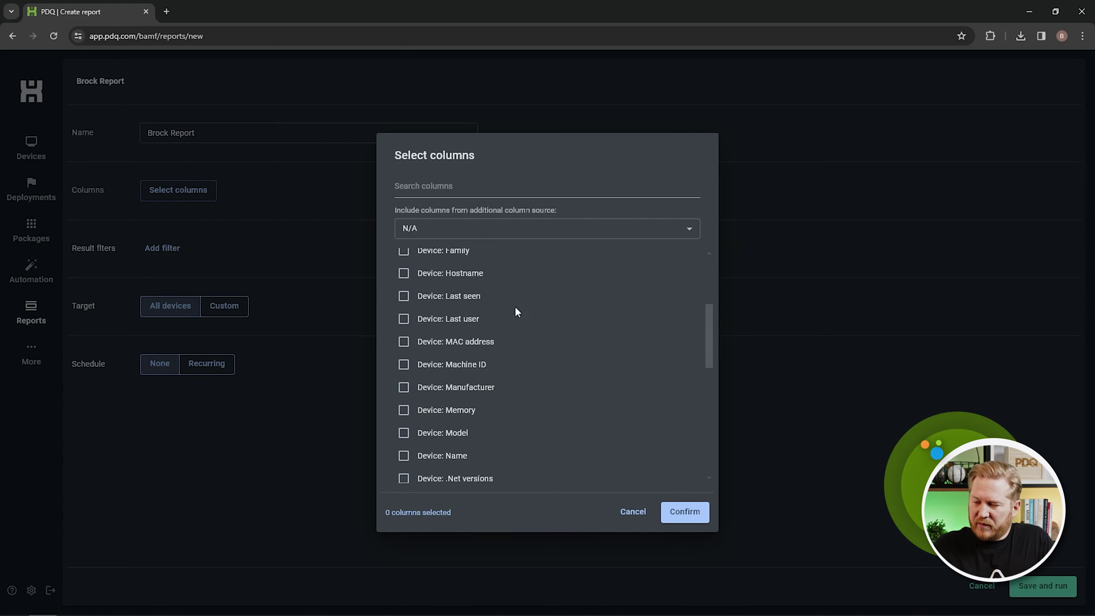
scroll(447, 445, down, 1)
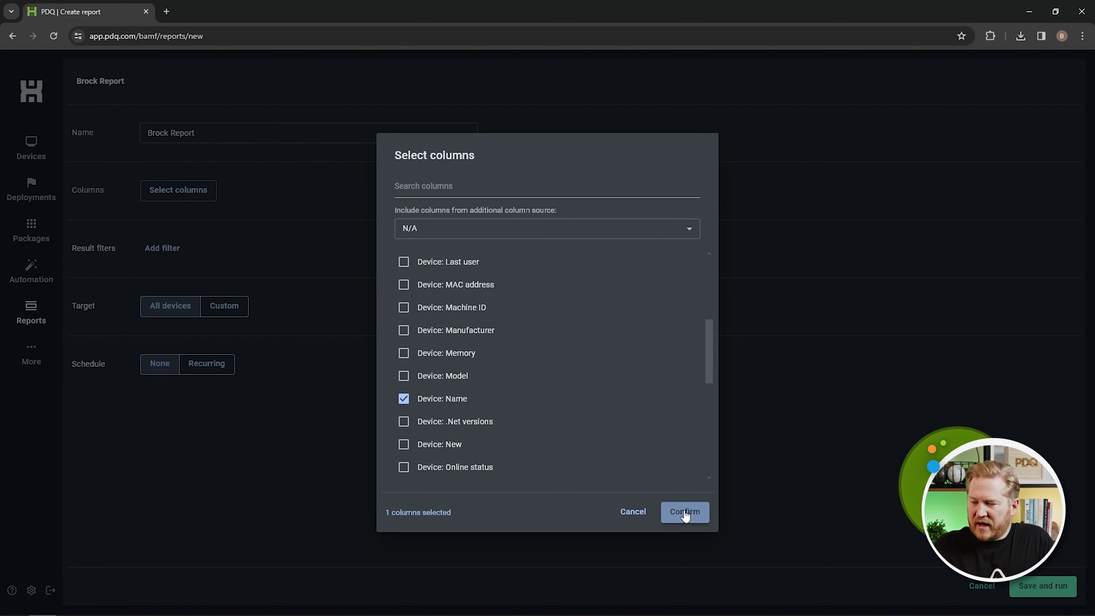
click(672, 235)
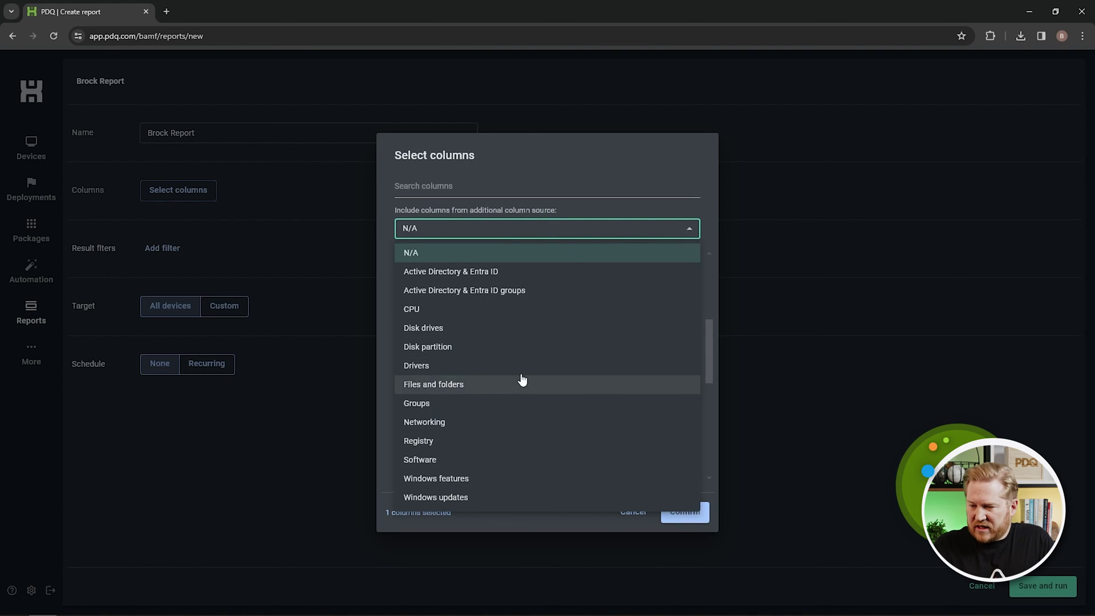
click(431, 460)
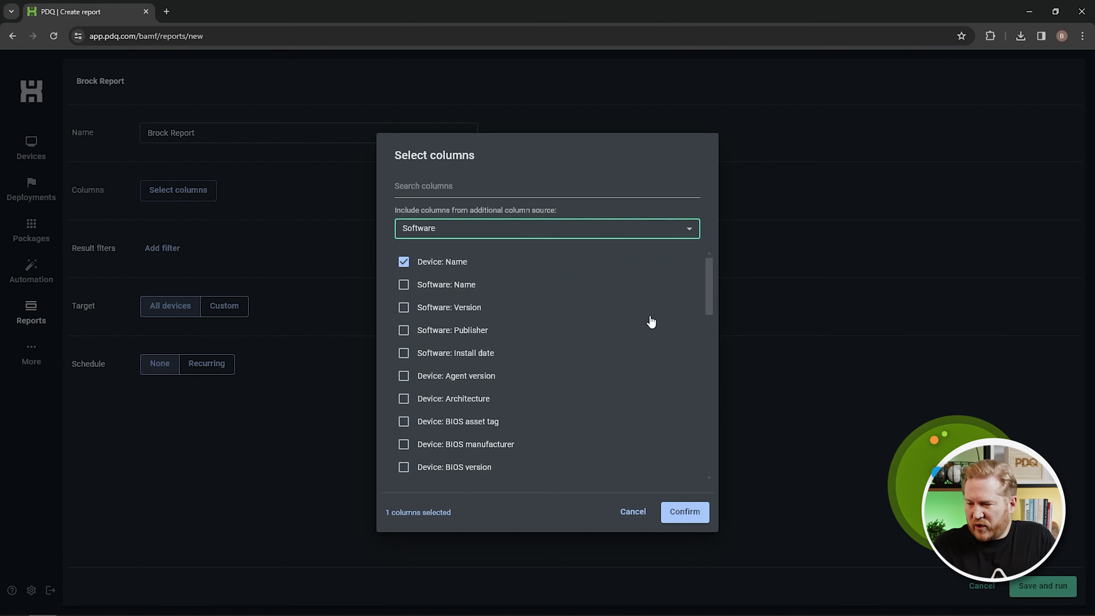
click(405, 284)
click(407, 309)
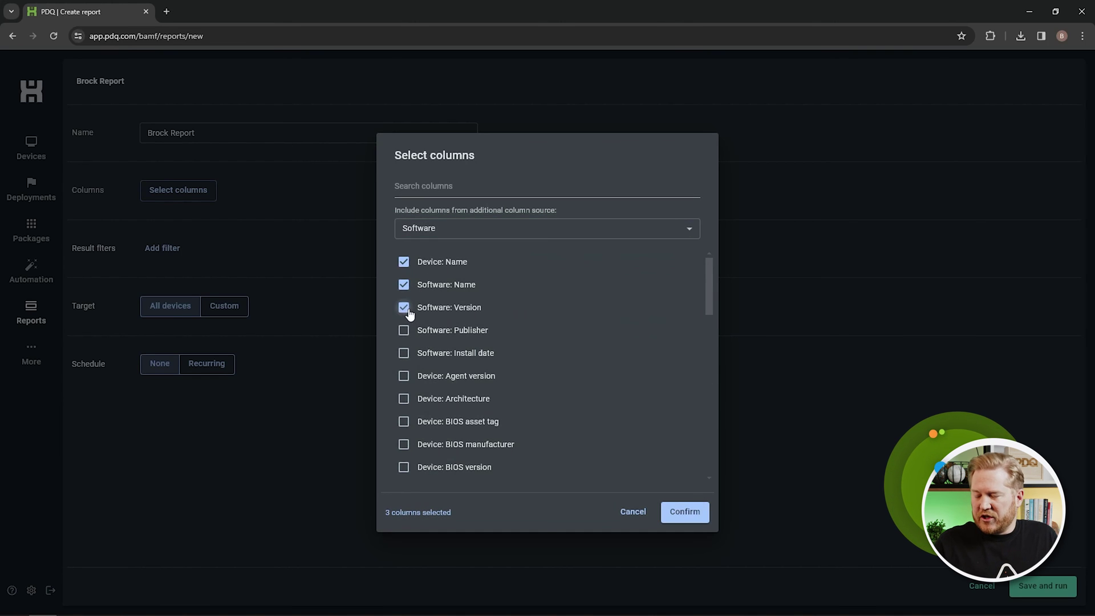
click(687, 511)
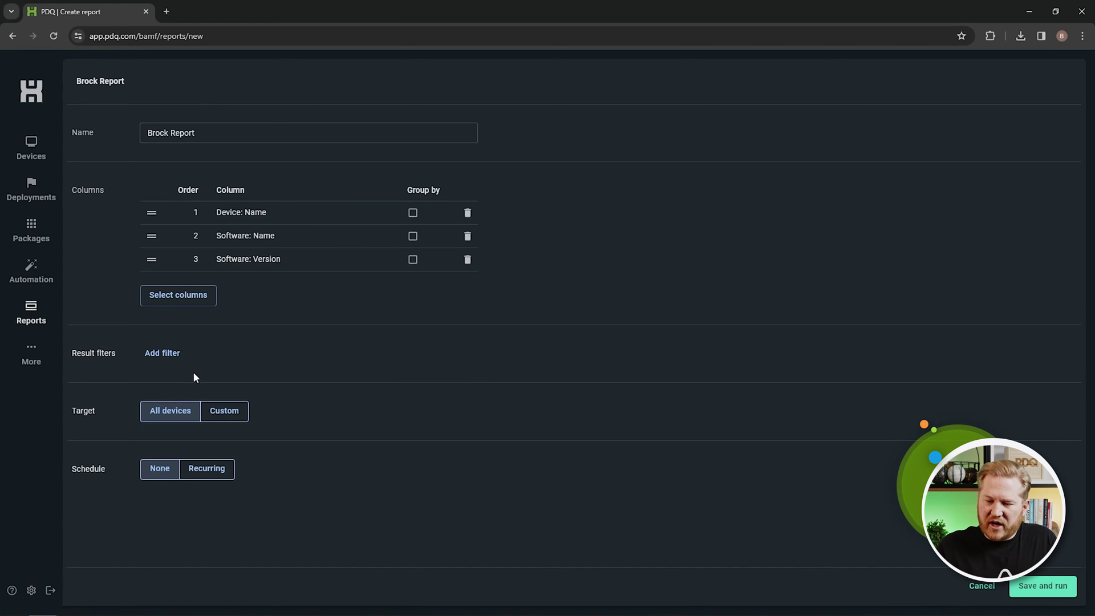
Filter the report to Software: Name containing 'Chrome', then save and run it.
click(160, 353)
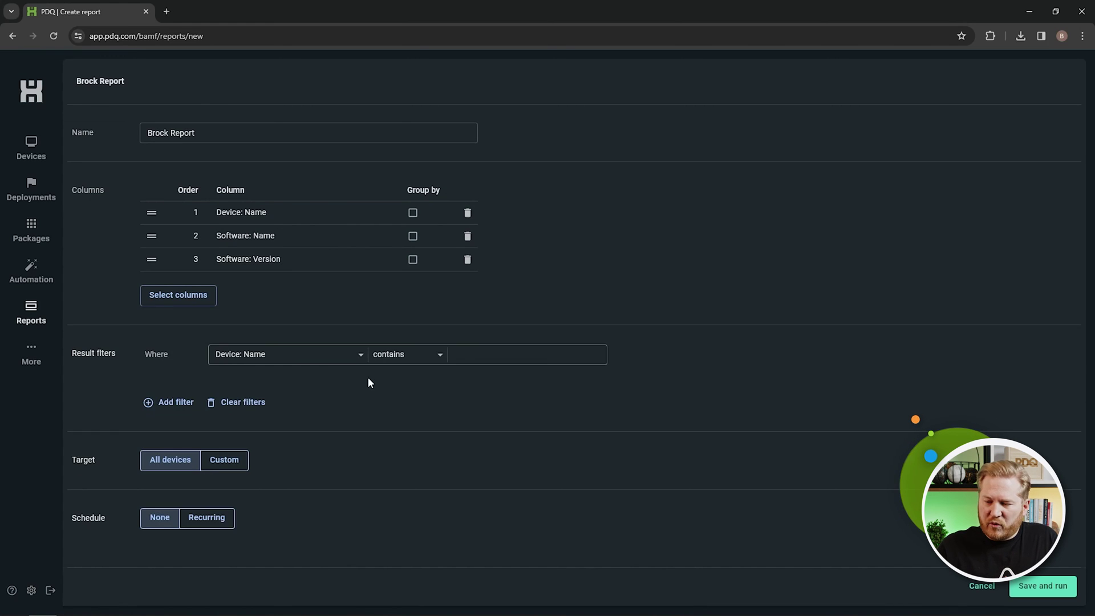
click(341, 358)
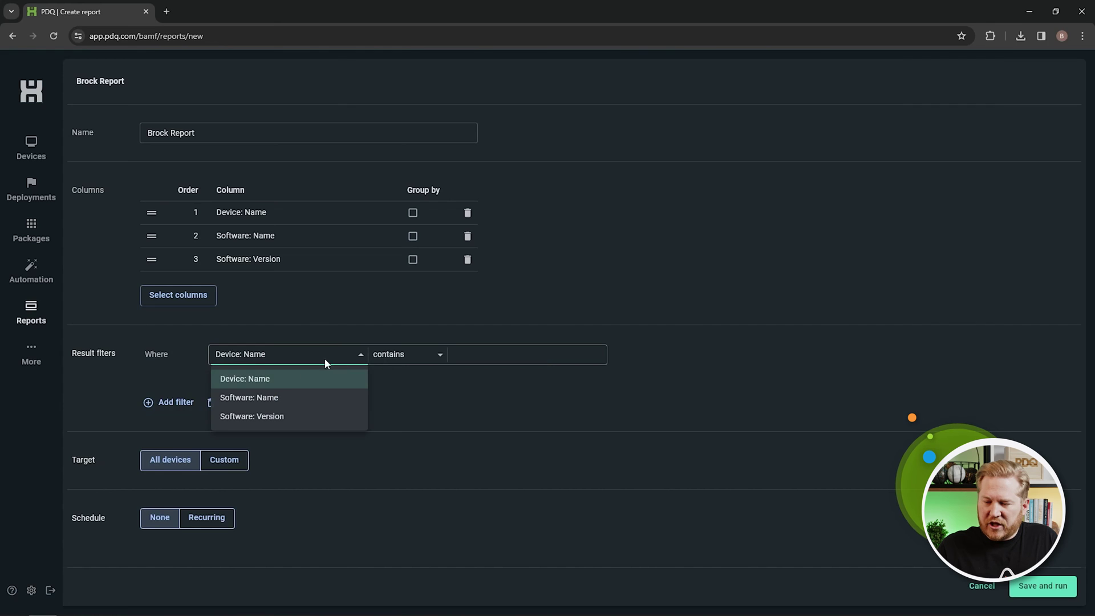
click(286, 397)
click(489, 355)
text(Chrome)
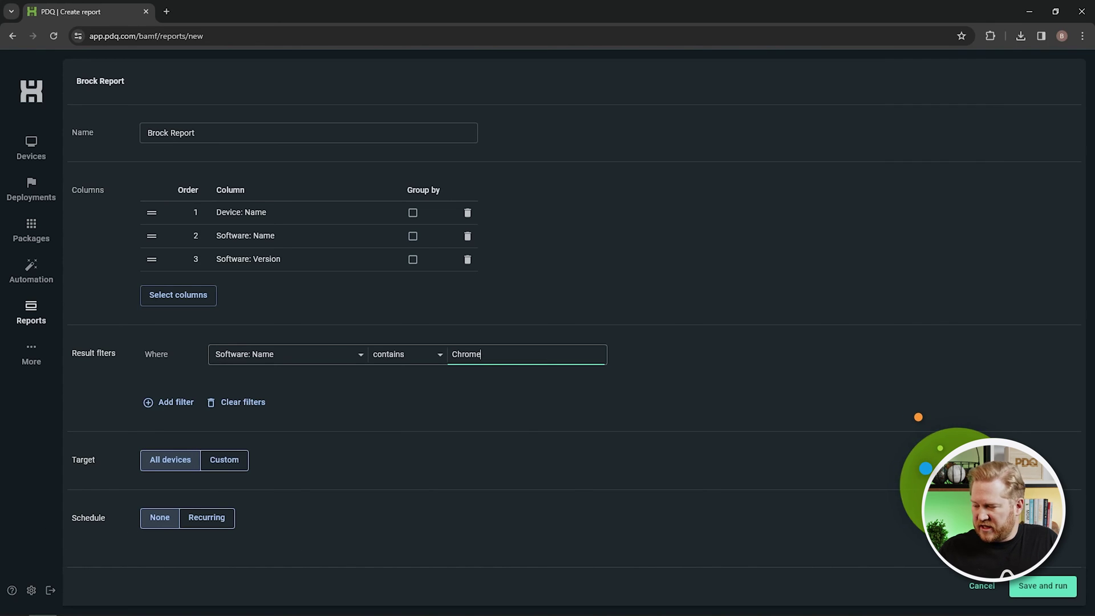
click(1042, 587)
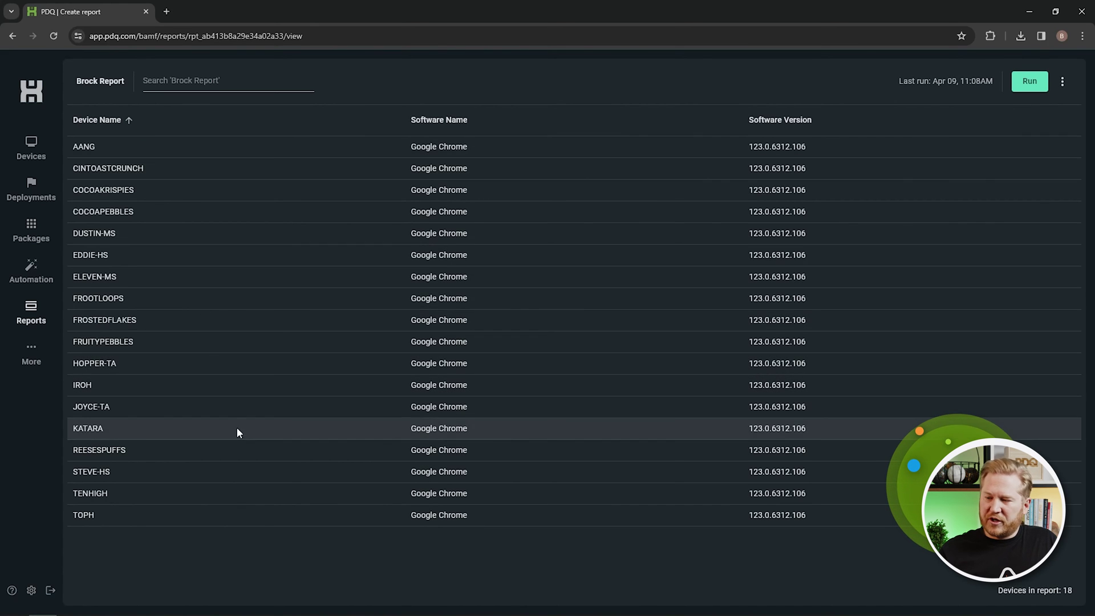
click(1063, 82)
click(1044, 122)
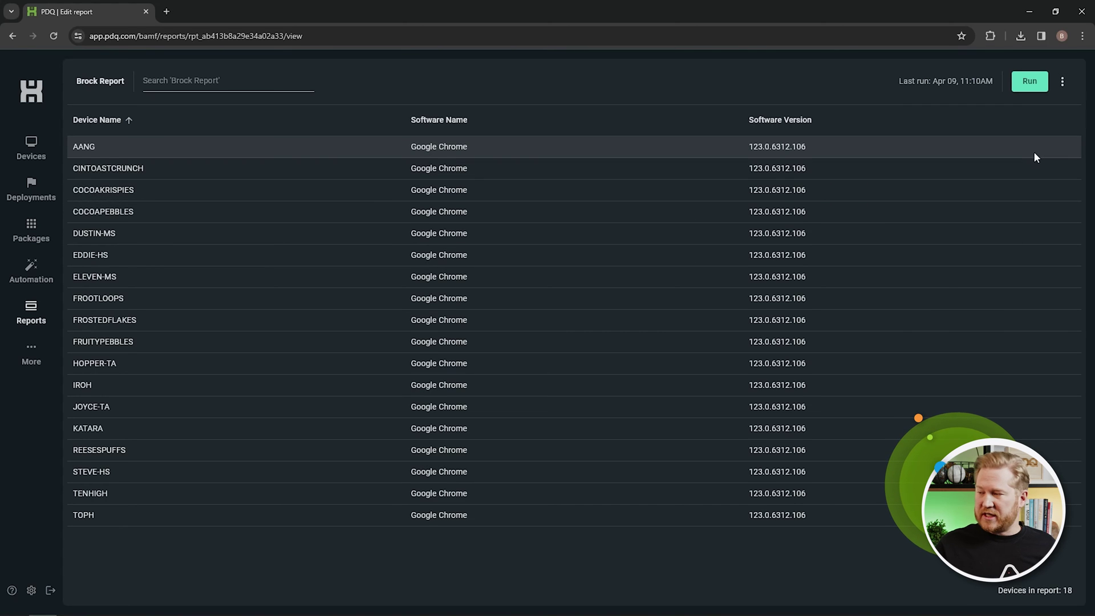
click(1062, 81)
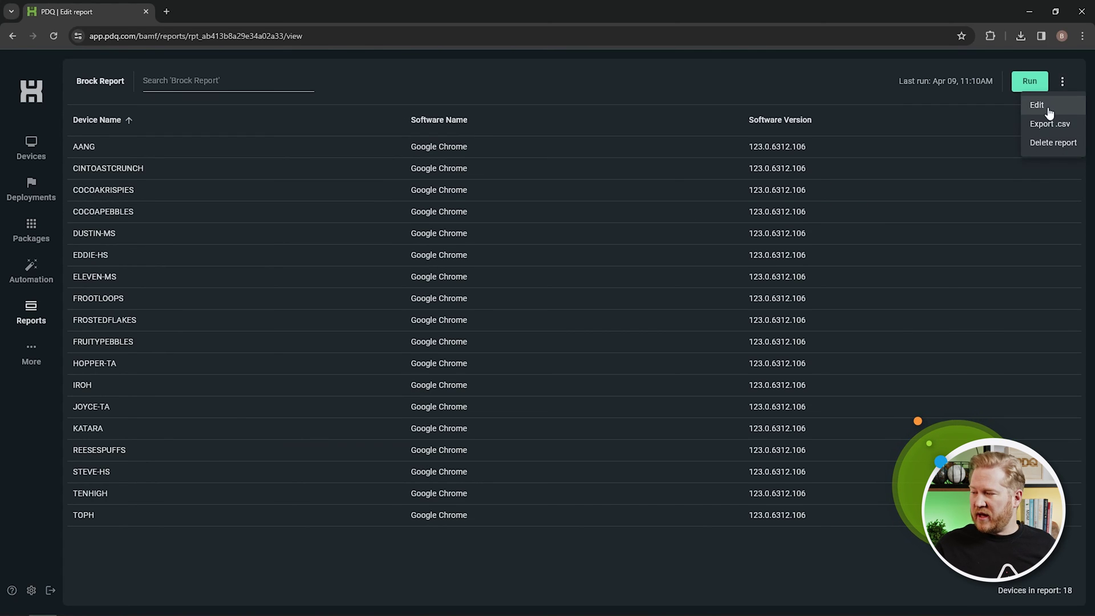
Edit the report to recur, starting 04/15/2024 at 07:00 AM.
click(1049, 112)
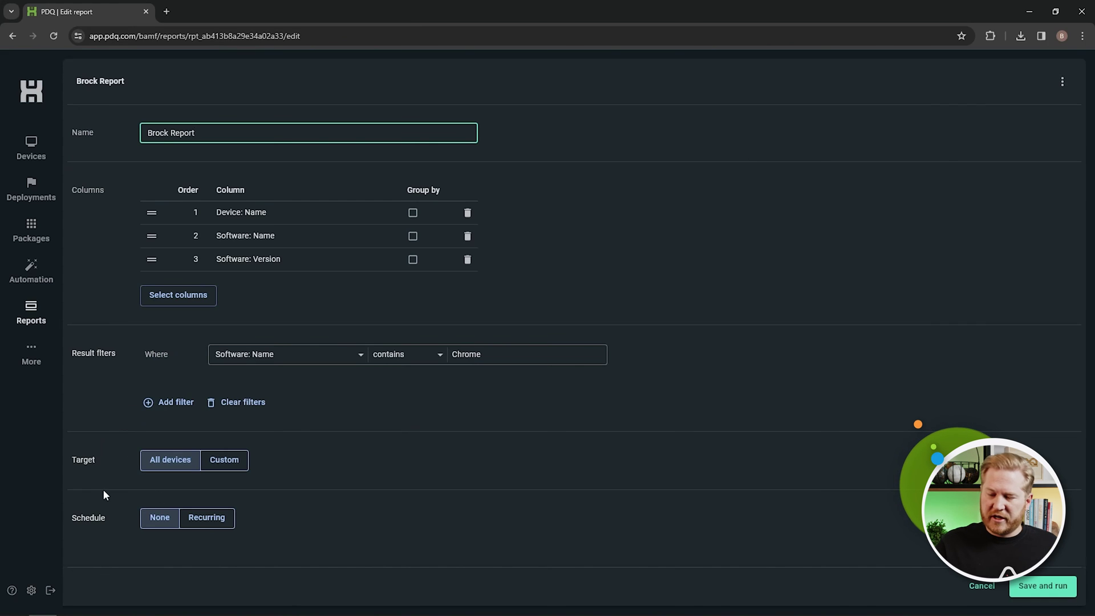
click(201, 522)
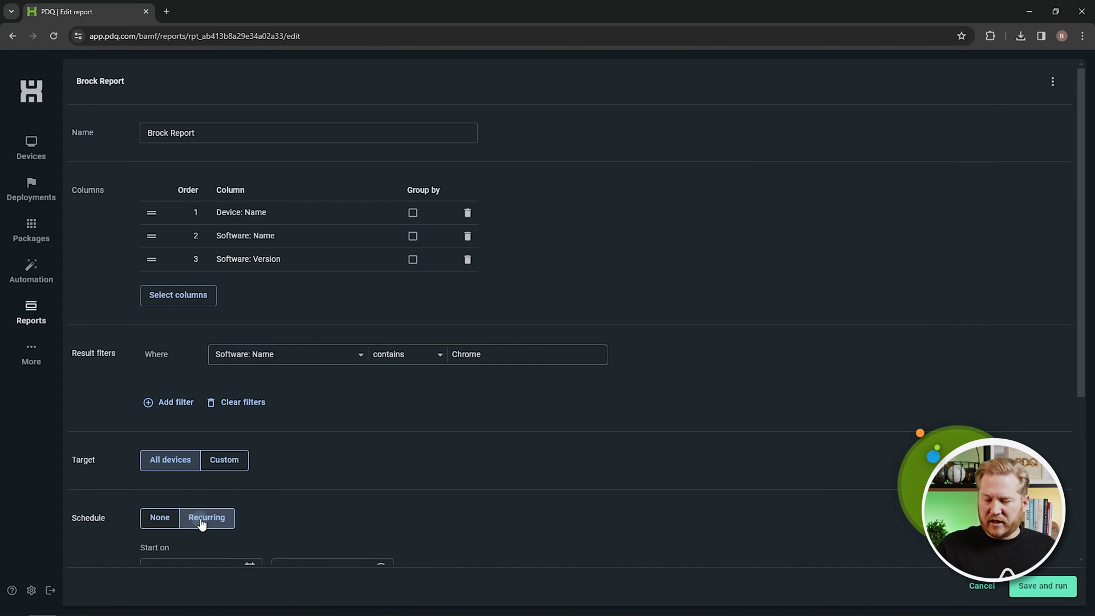
scroll(376, 492, down, 5)
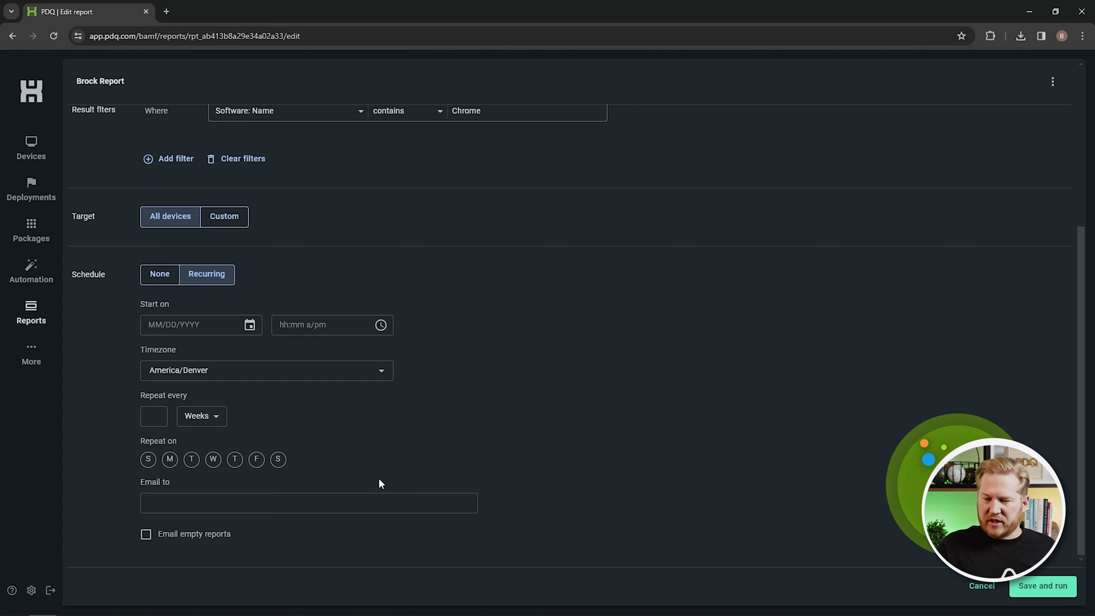
click(250, 325)
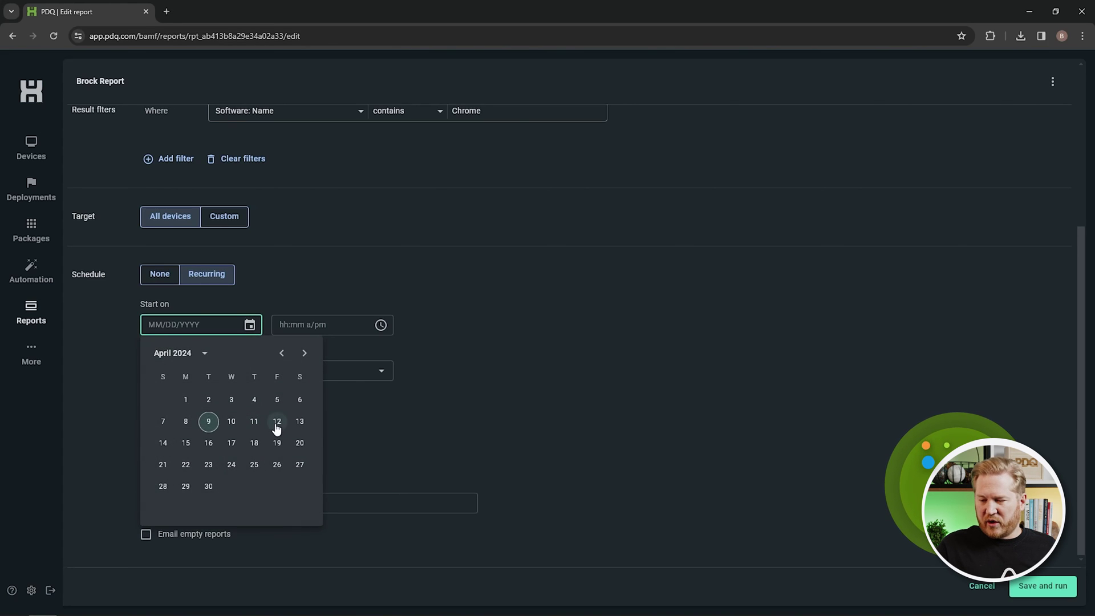
click(186, 443)
click(380, 325)
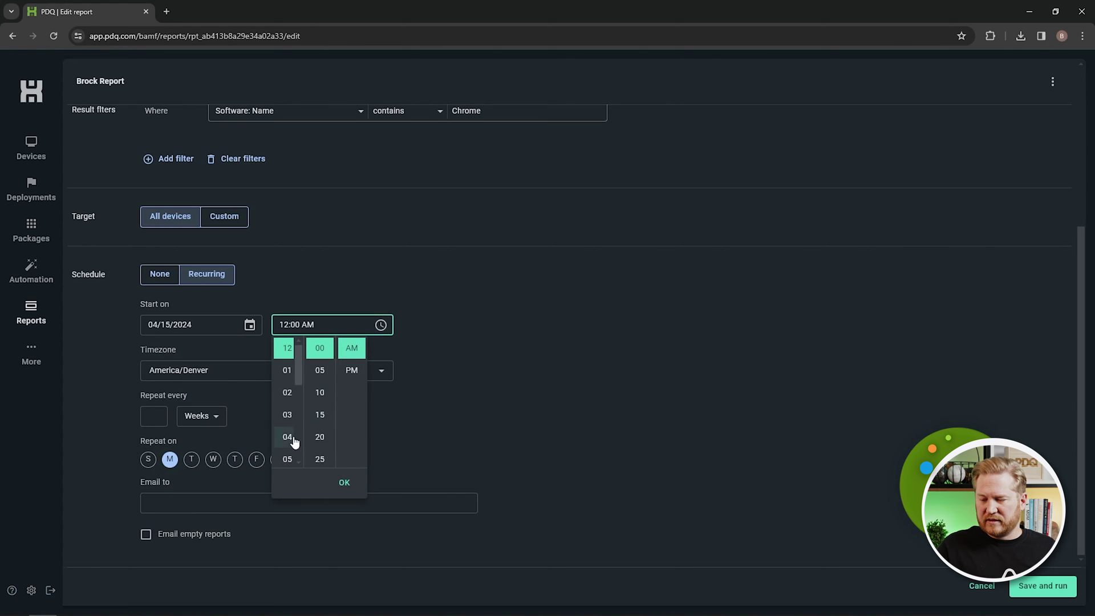
scroll(294, 442, down, 3)
click(287, 392)
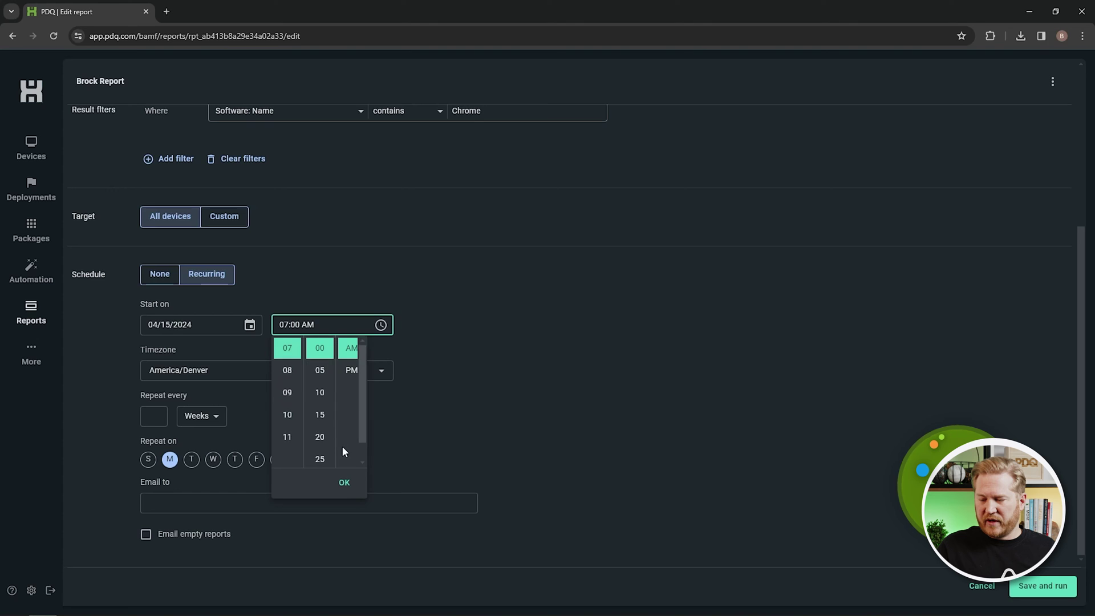
click(345, 482)
Repeat the report every 1 week on Mondays and email it to the user's address.
click(154, 416)
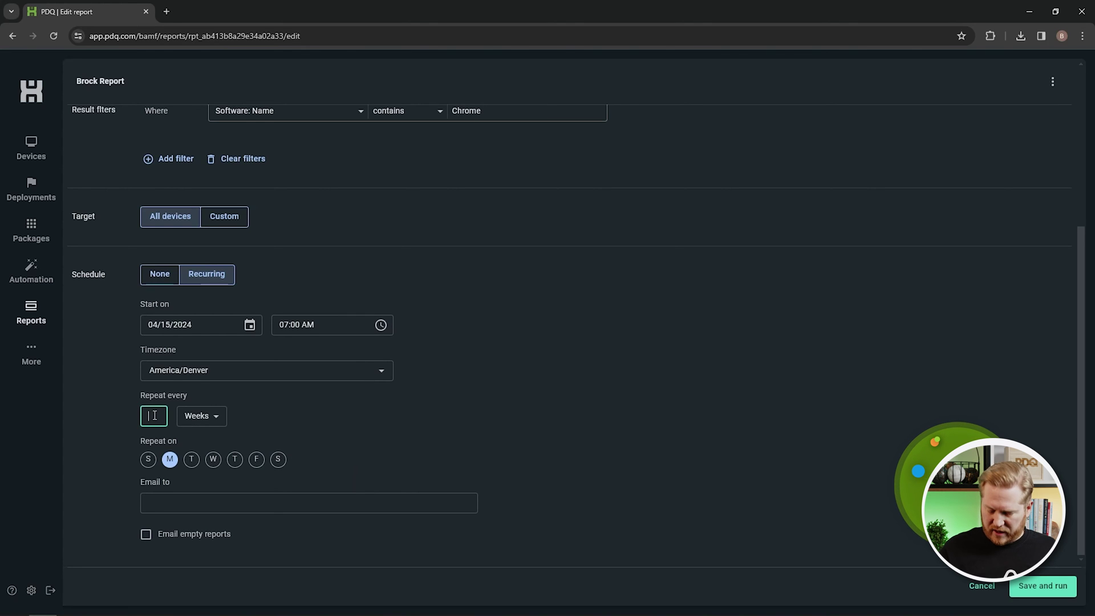
click(179, 500)
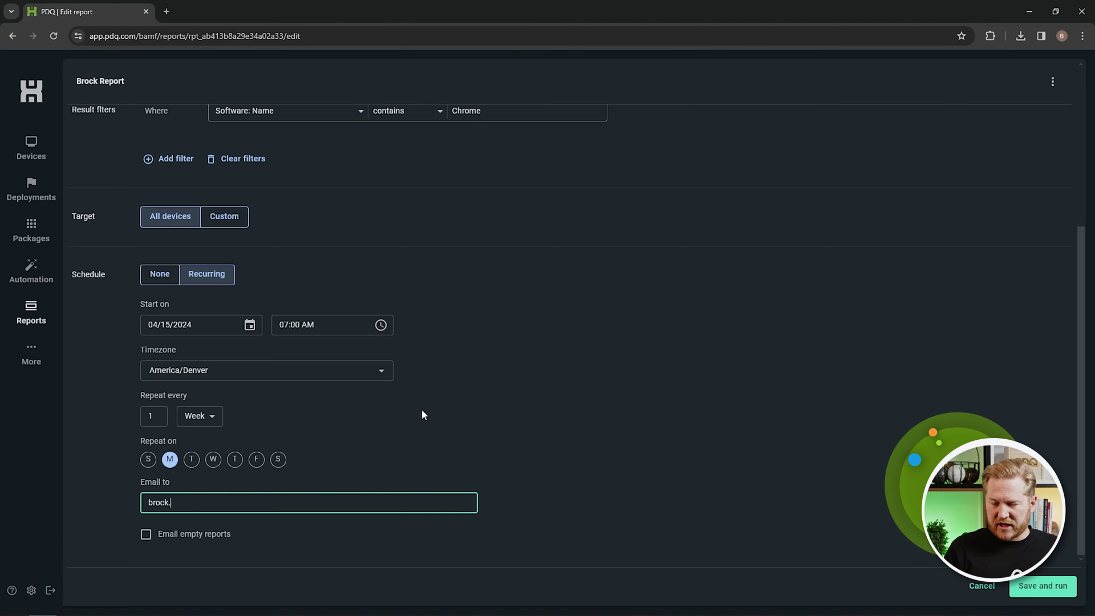
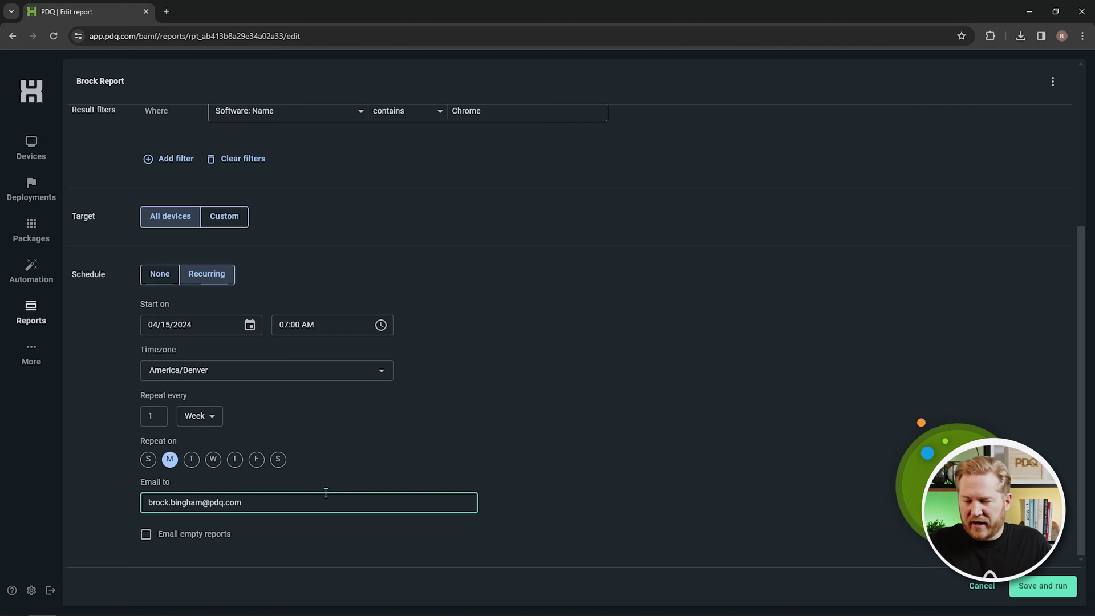
scroll(438, 483, up, 4)
scroll(438, 482, down, 4)
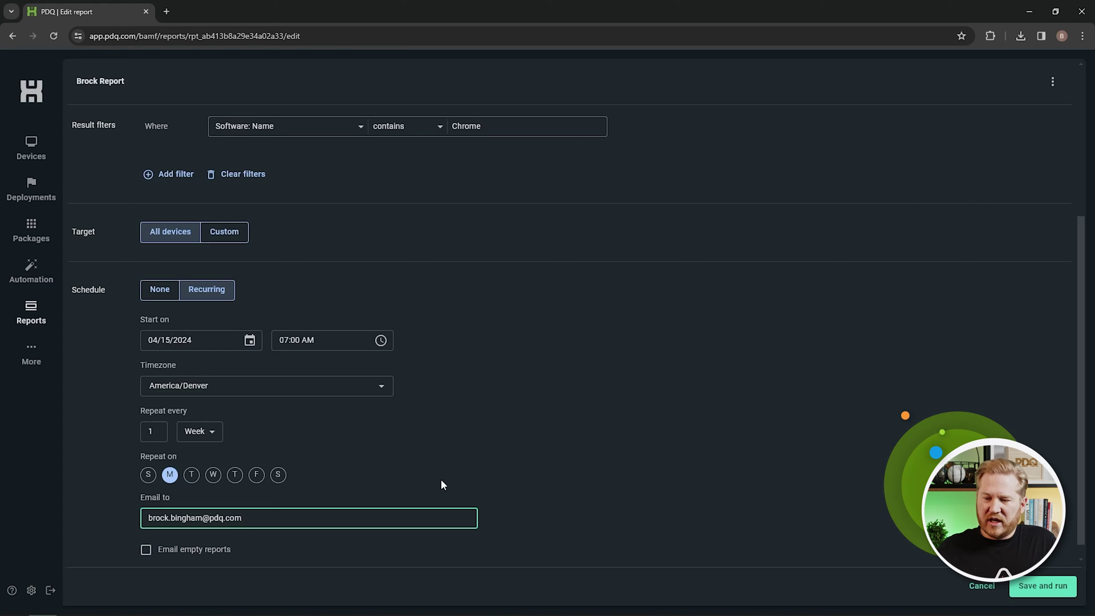
scroll(404, 396, up, 4)
scroll(435, 405, down, 2)
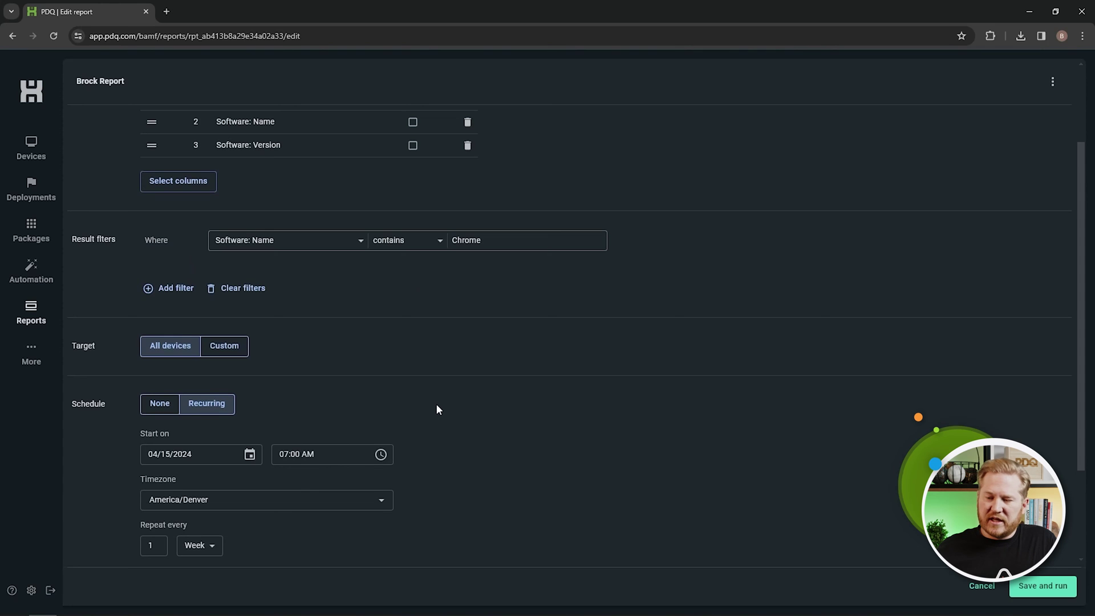
scroll(434, 402, down, 2)
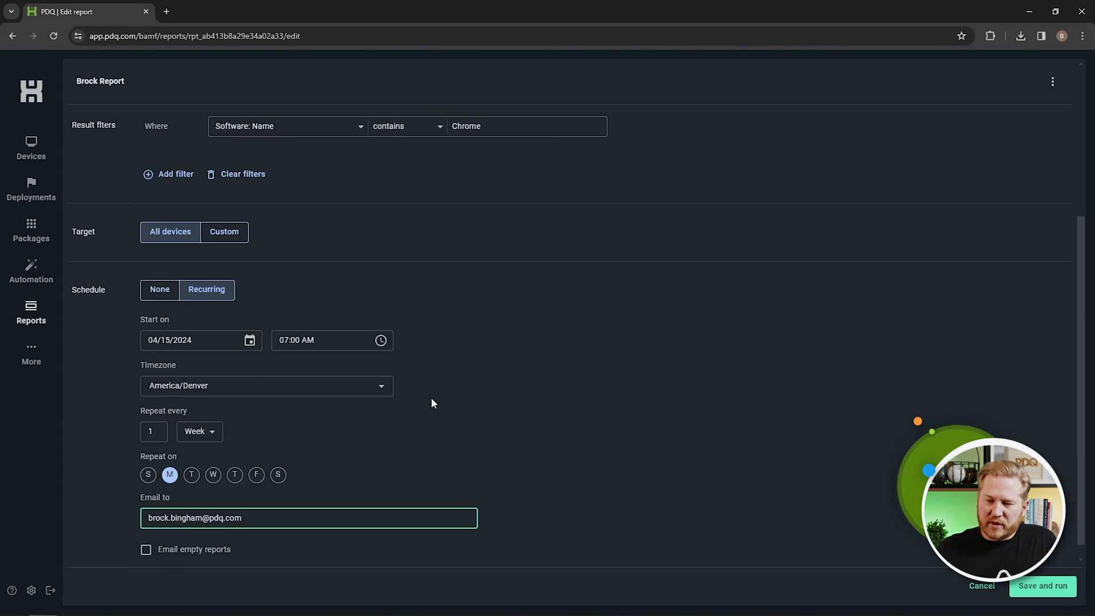
scroll(541, 351, up, 4)
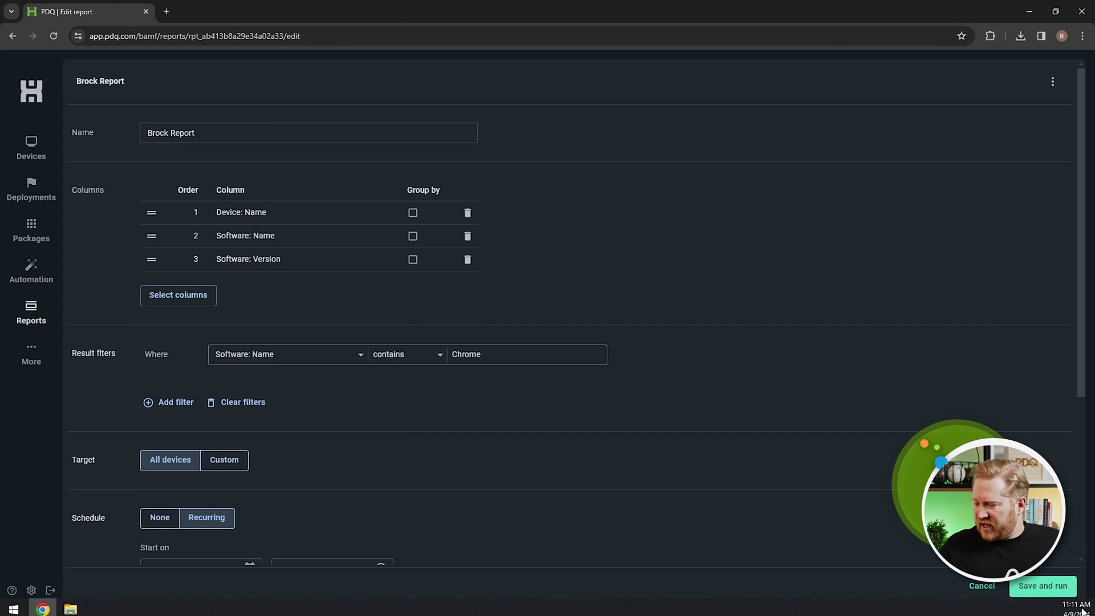
Discard the unsaved report edits and open More > Custom scanners.
click(981, 585)
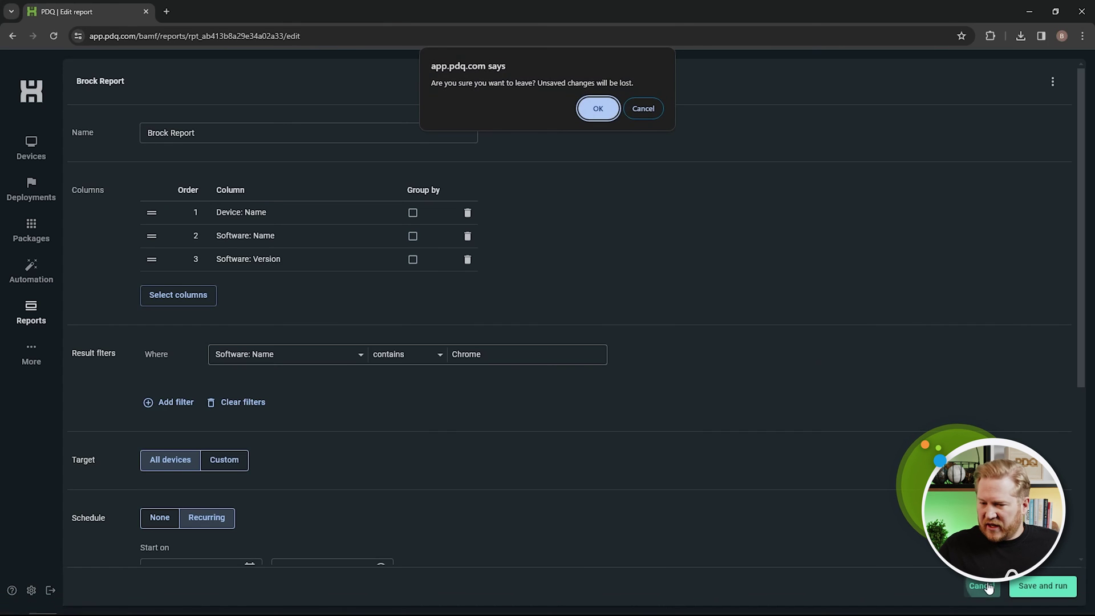
click(609, 112)
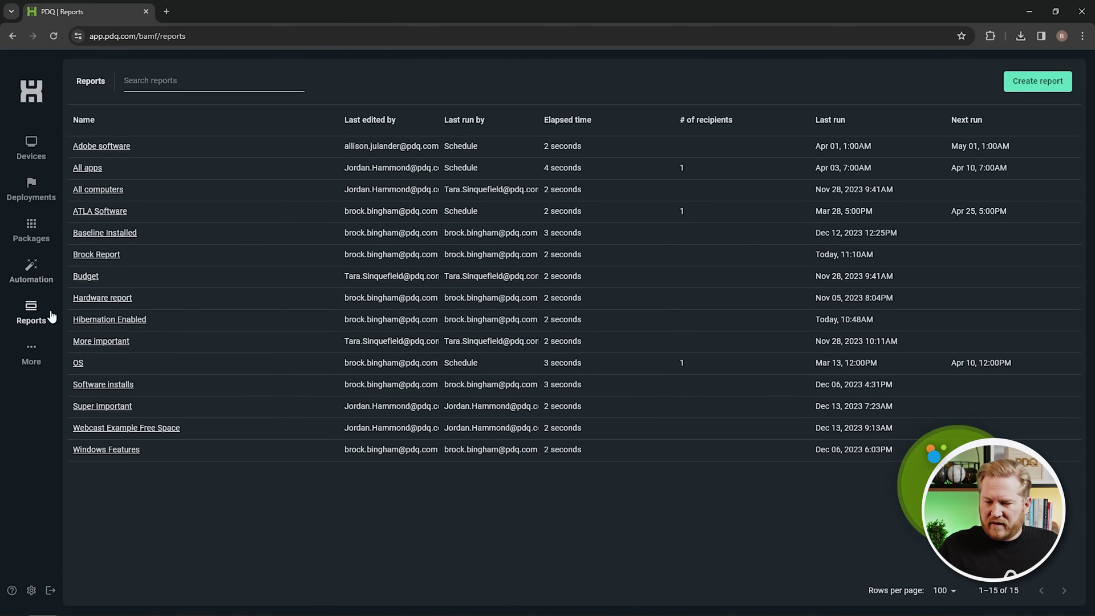
click(33, 349)
click(73, 388)
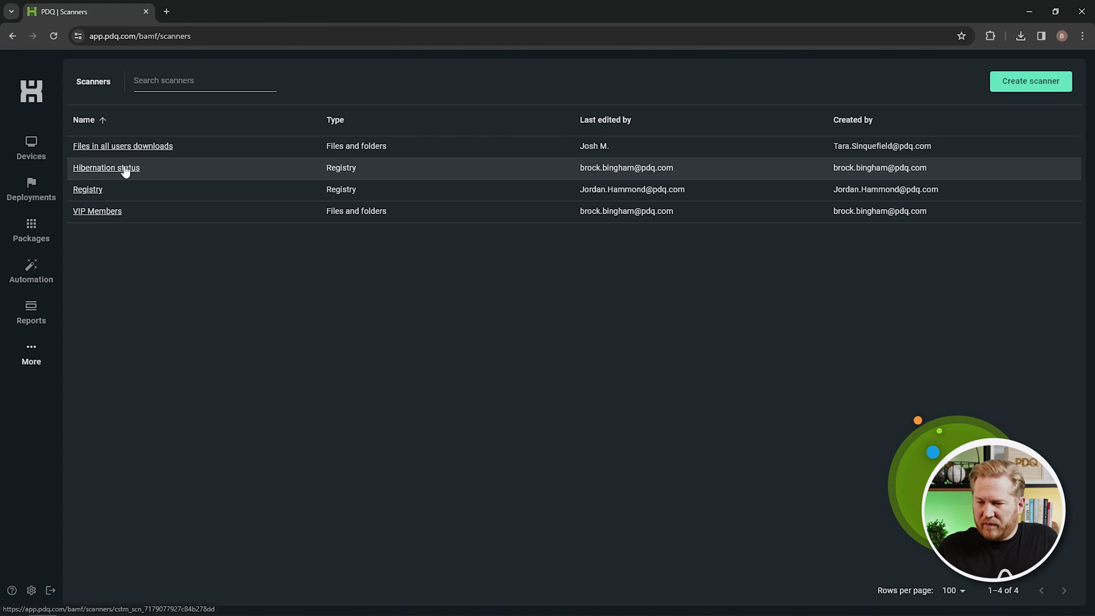
click(104, 211)
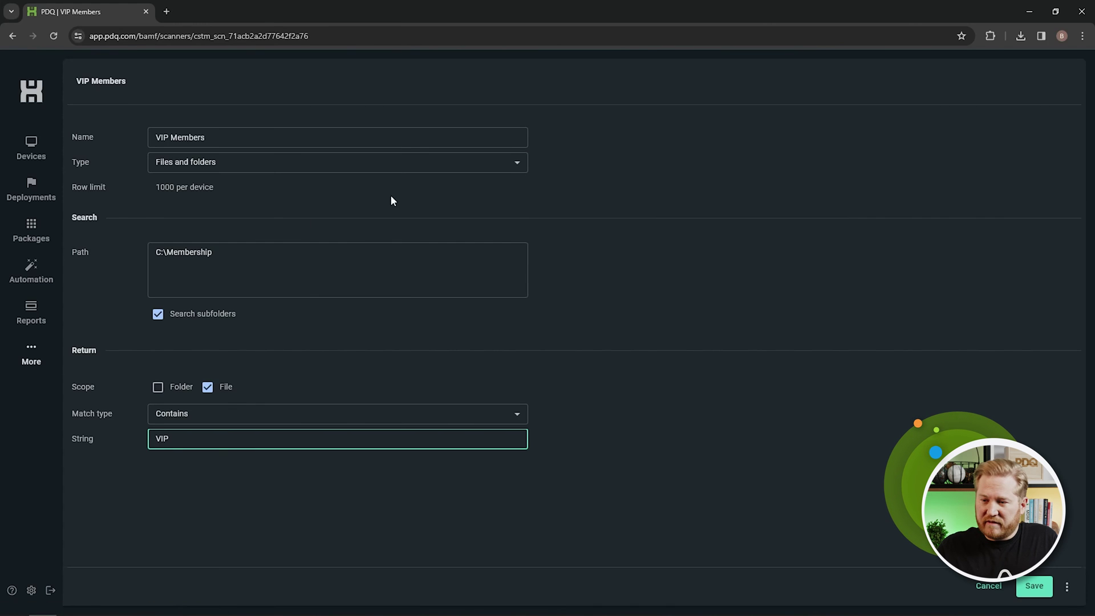
drag(233, 251, 121, 245)
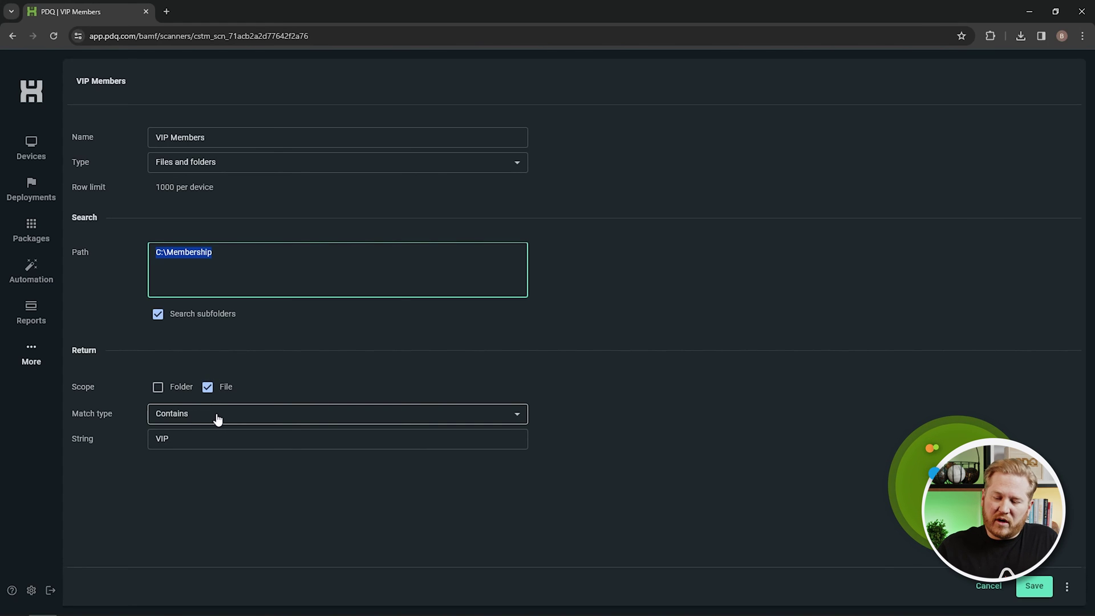
click(200, 441)
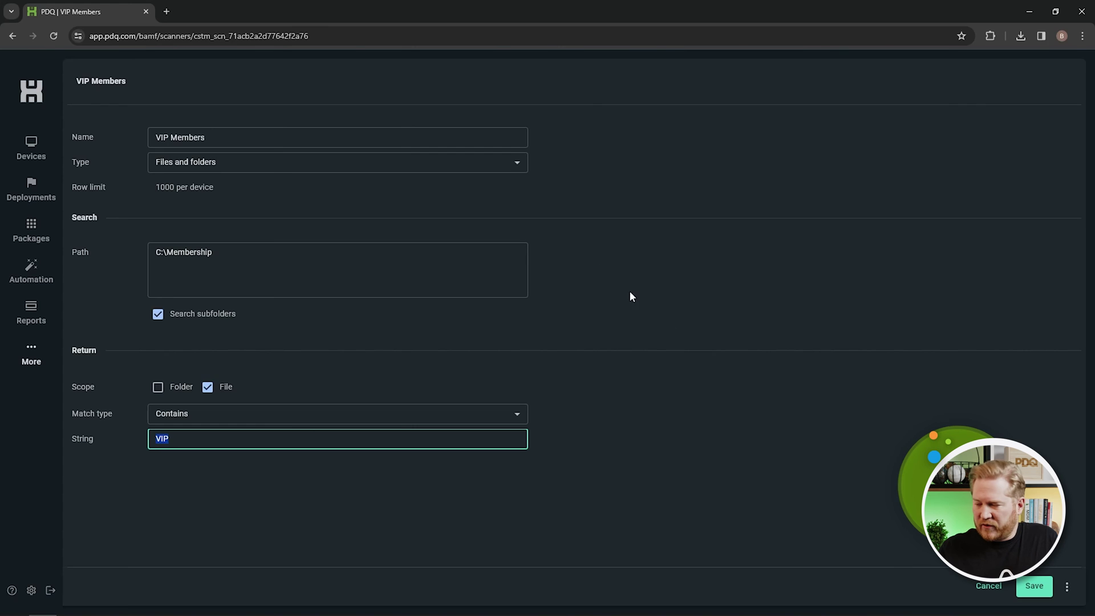
click(981, 587)
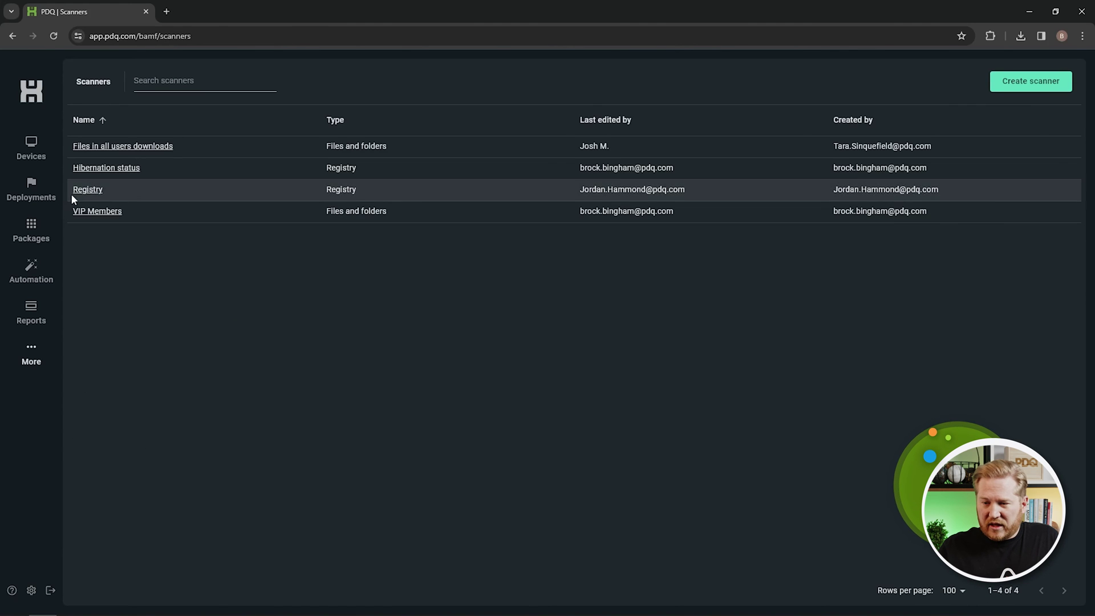
click(100, 169)
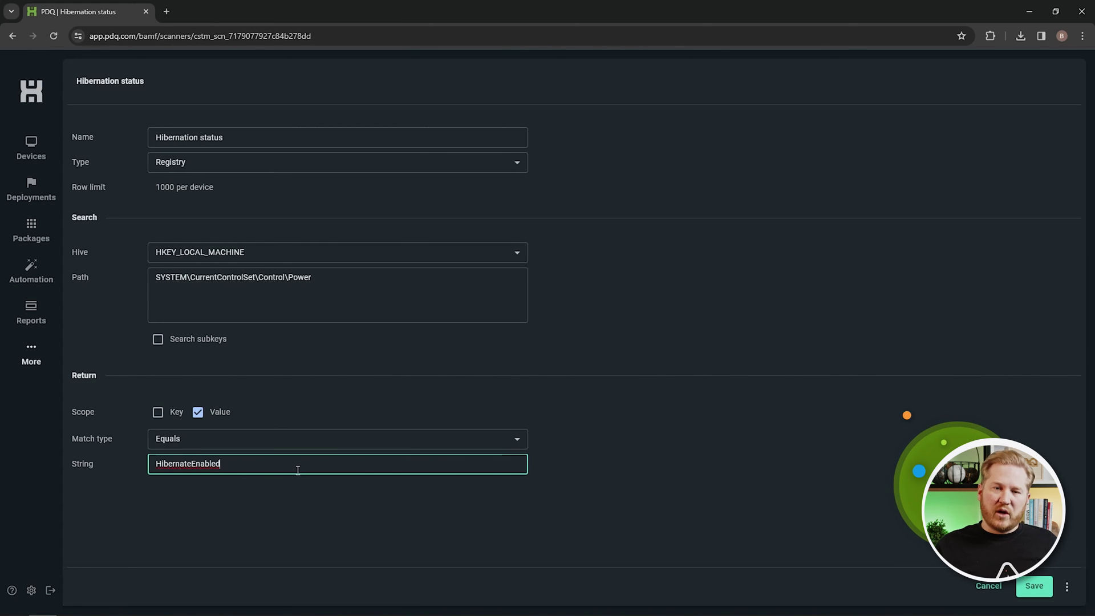
drag(292, 465, 128, 463)
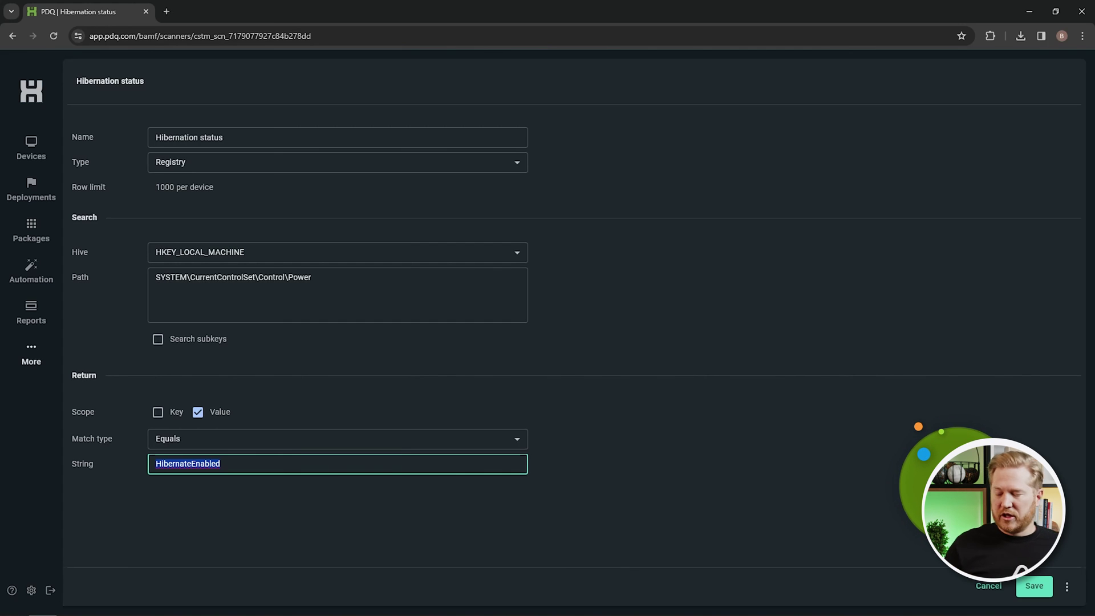
click(988, 586)
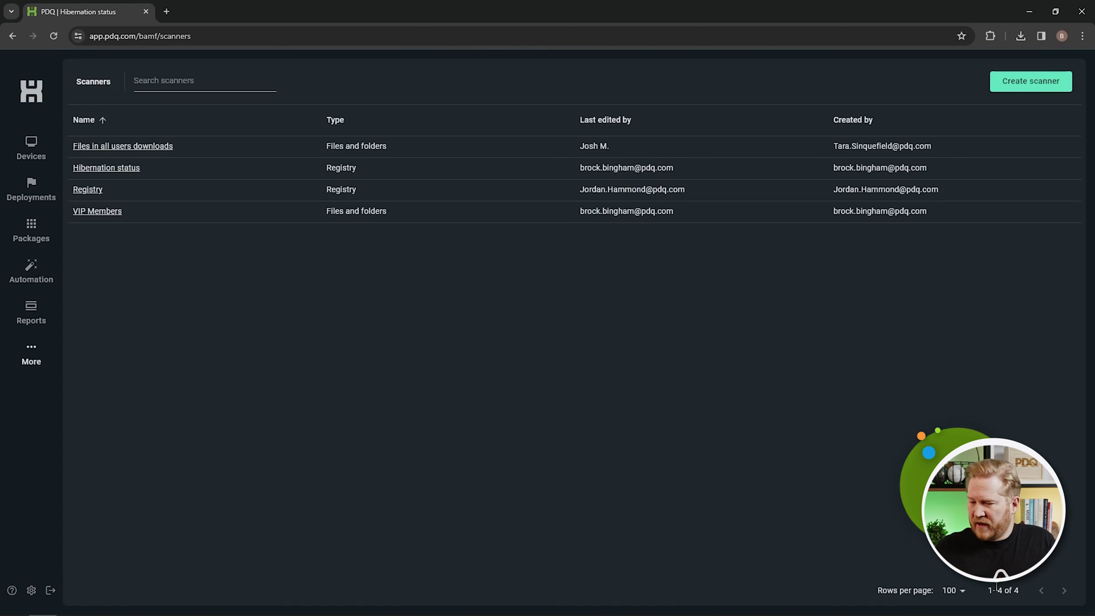
click(25, 364)
Open More > Variables, then start and cancel a new variable.
click(64, 406)
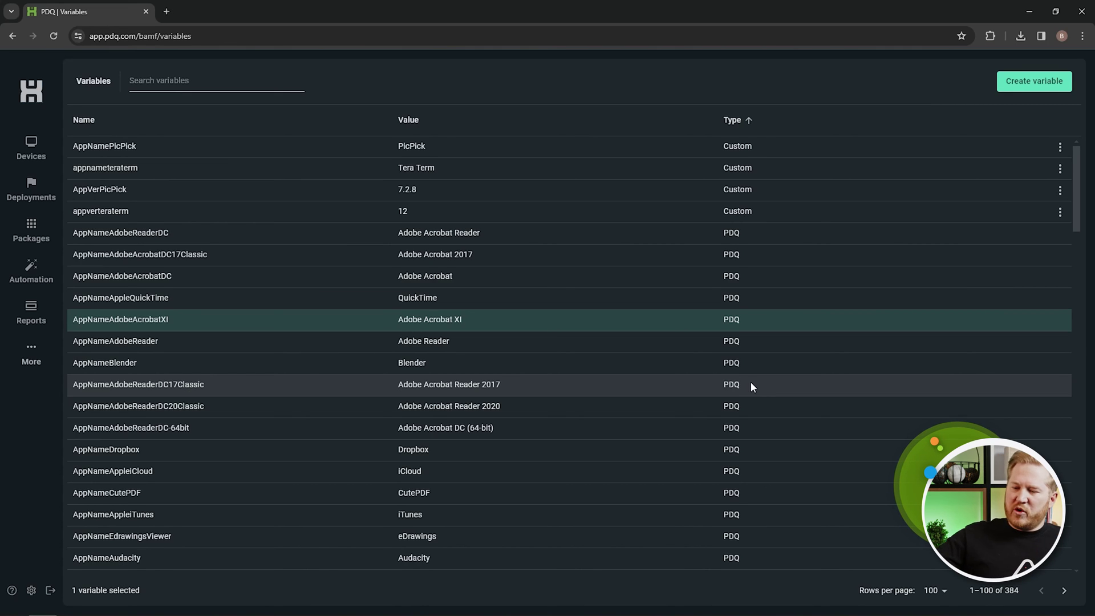
scroll(776, 370, down, 10)
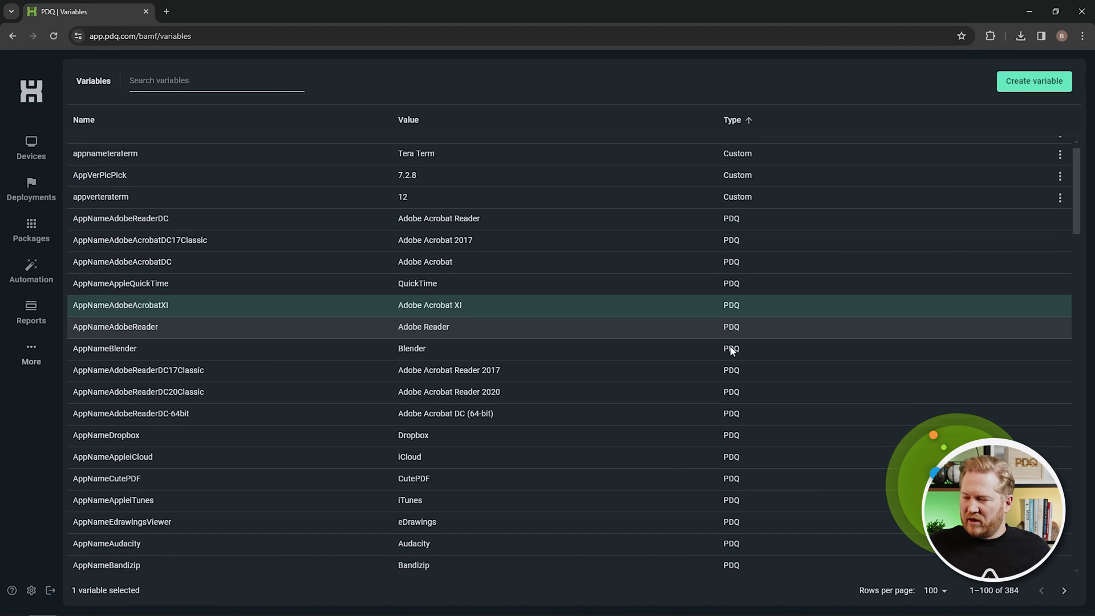
scroll(728, 349, up, 10)
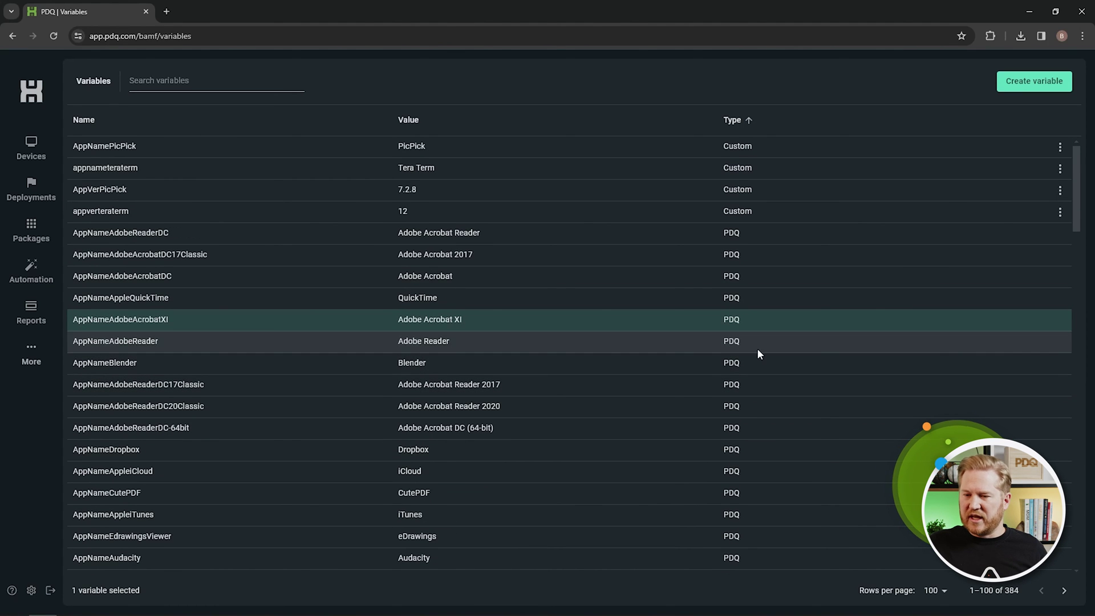
click(1031, 81)
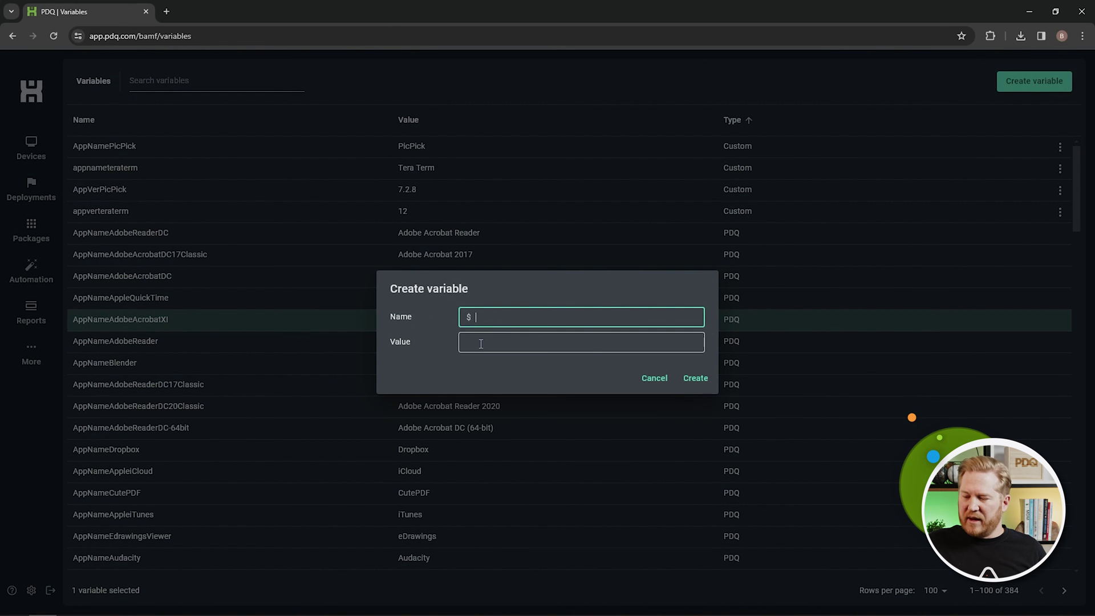
click(659, 379)
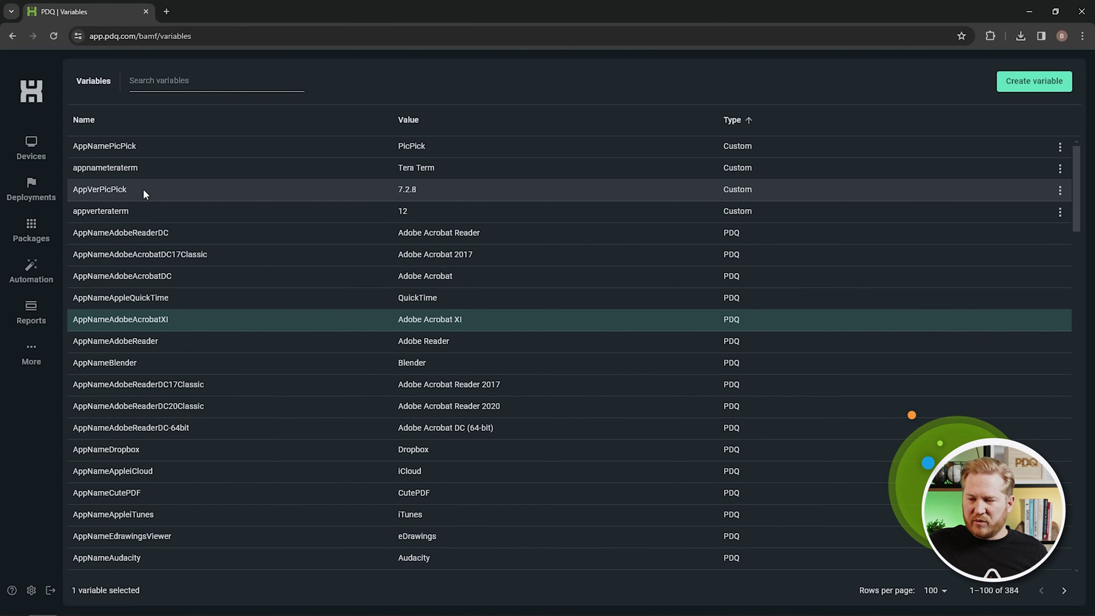
Select the custom PicPick variables, including AppVerPicPick with value 7.2.8.
click(429, 194)
click(427, 145)
click(418, 189)
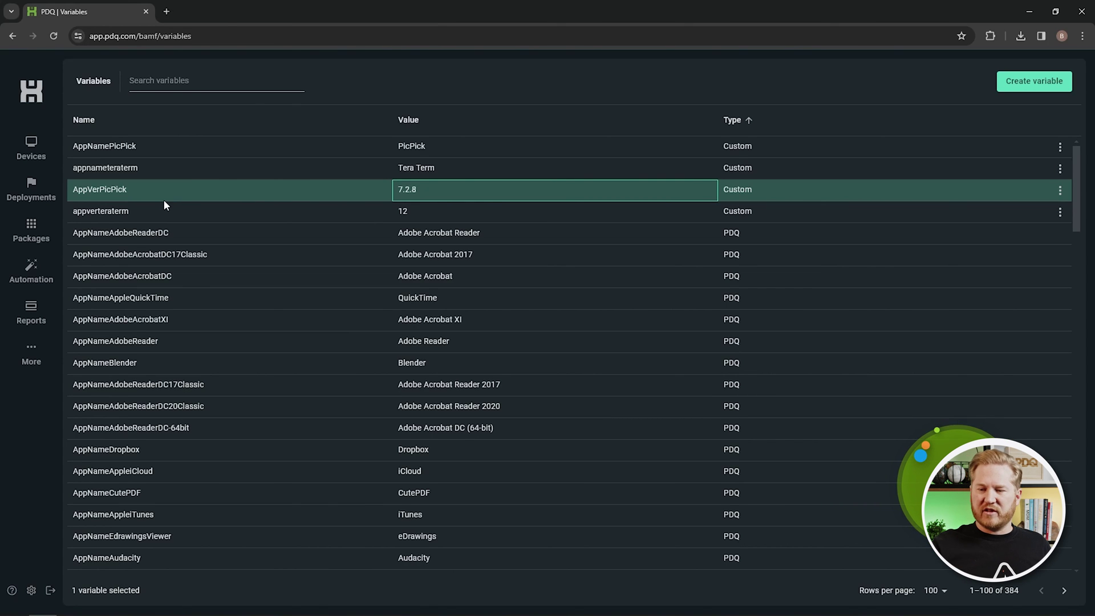
click(31, 152)
Review the PicPick Latest group's filter rules, then go to Settings to see the 11 teammates.
scroll(159, 205, down, 10)
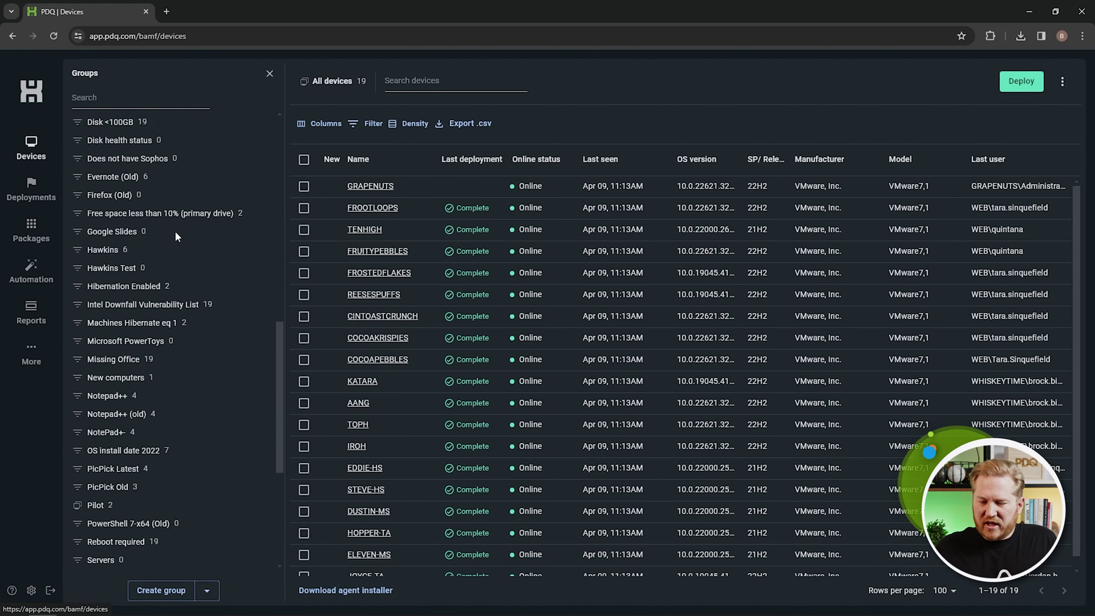
scroll(175, 230, down, 1)
click(147, 406)
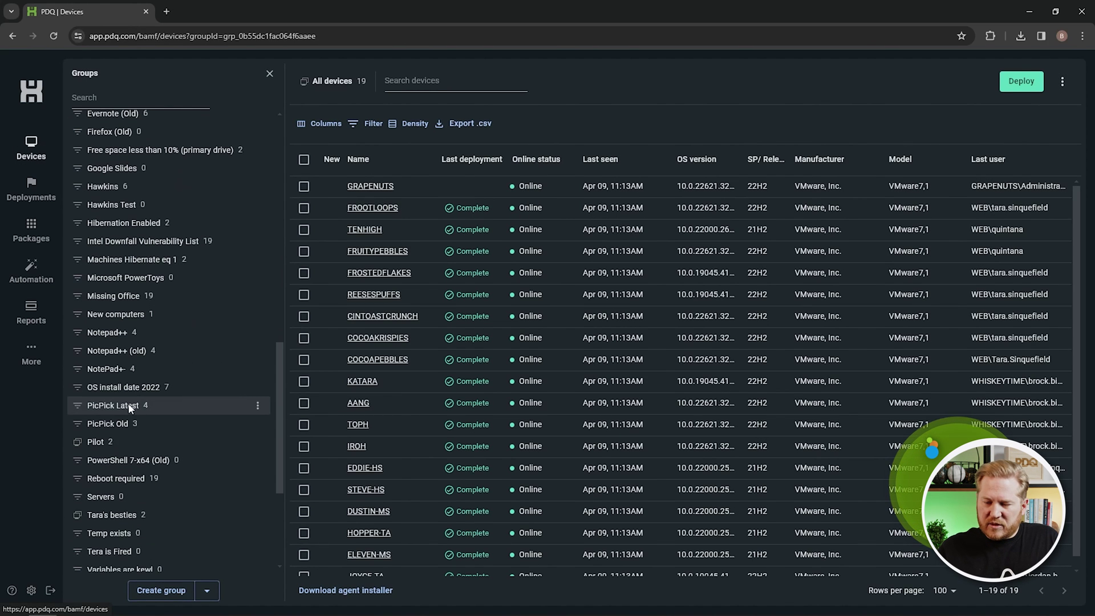
click(369, 125)
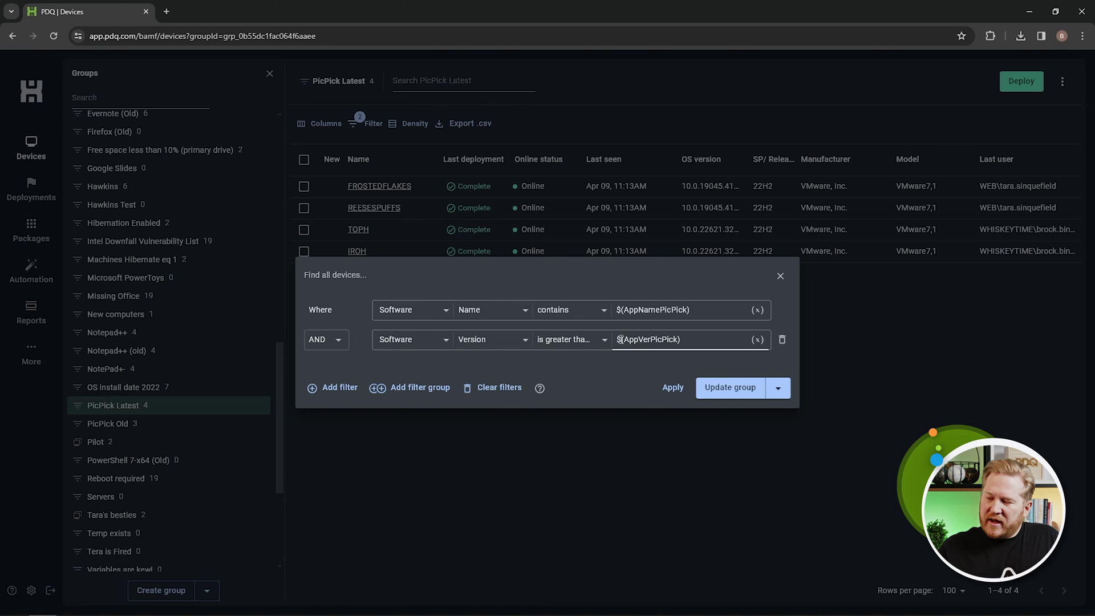
click(780, 276)
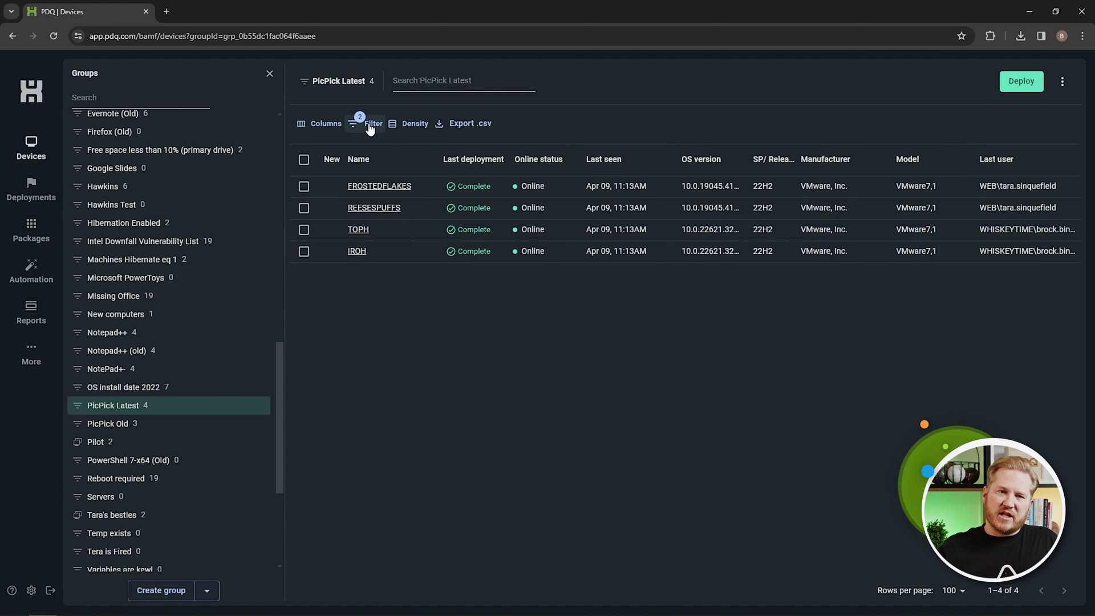
click(32, 591)
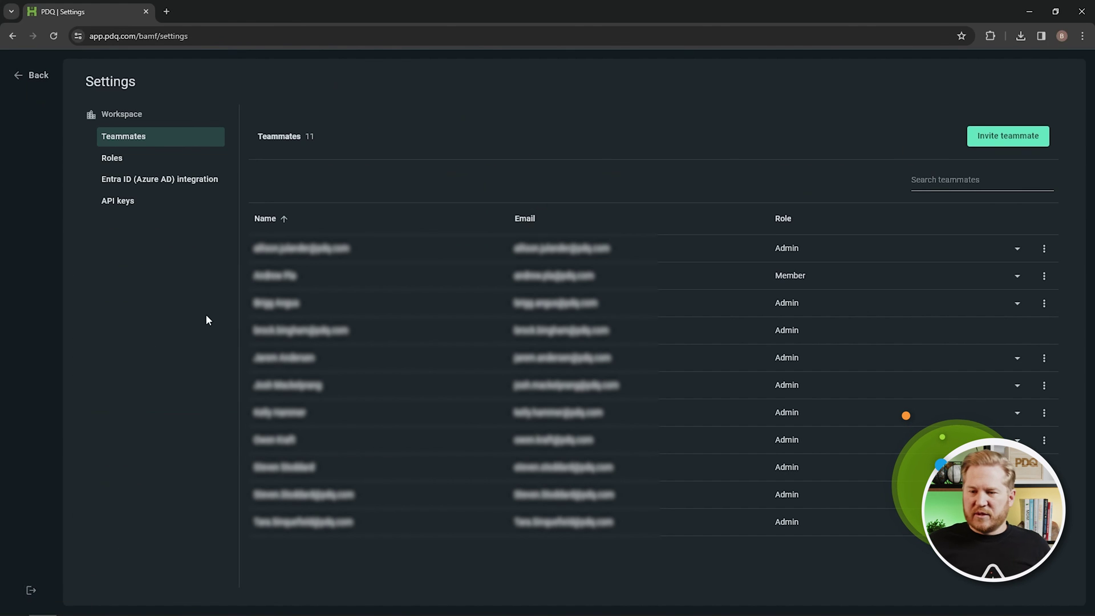
click(26, 75)
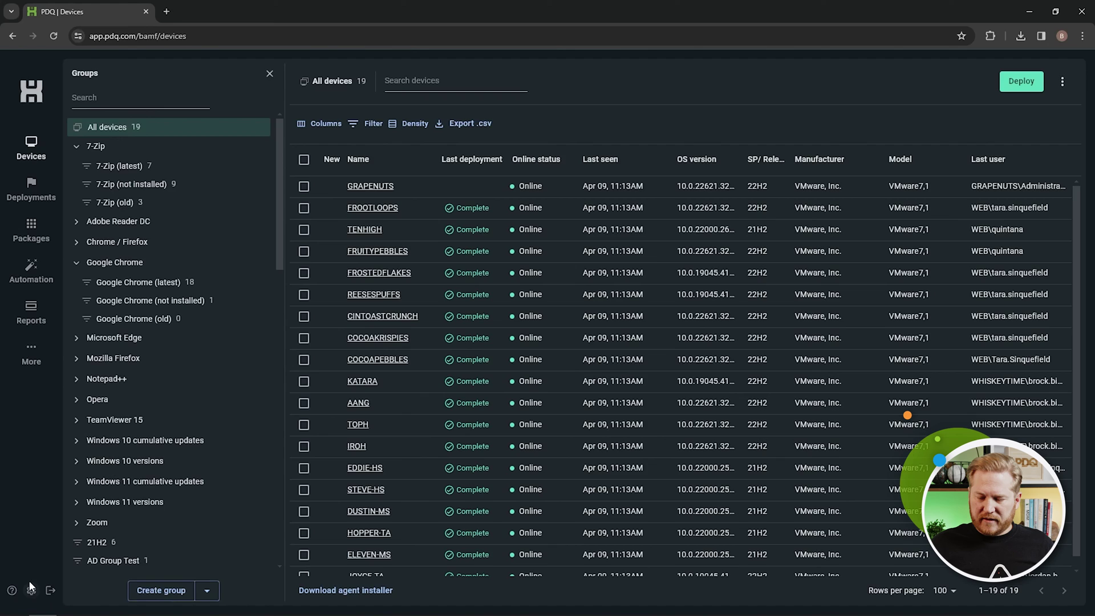
click(32, 590)
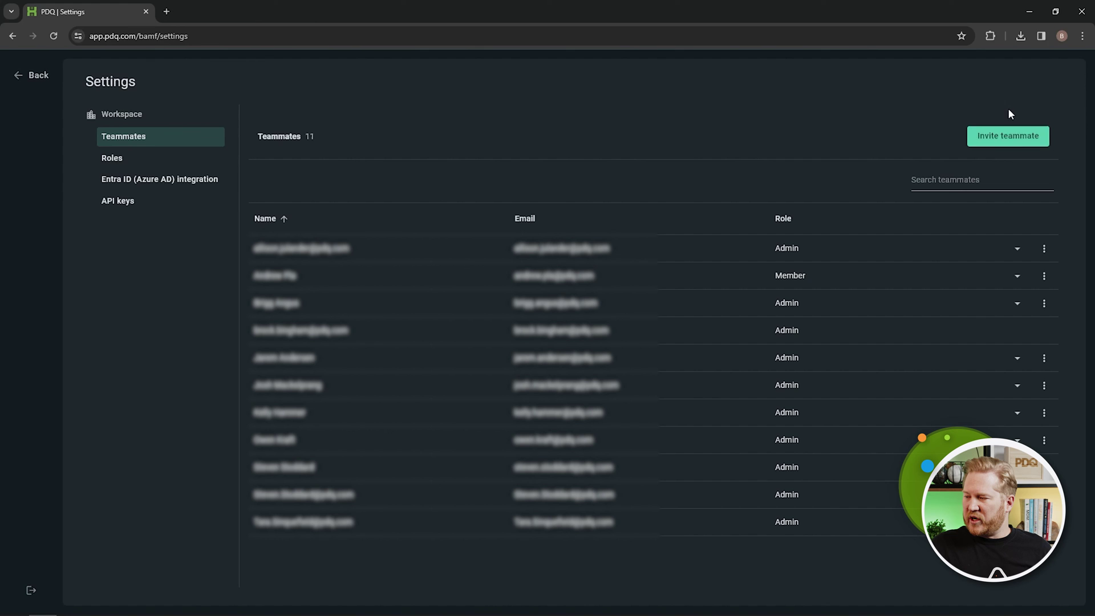
click(989, 134)
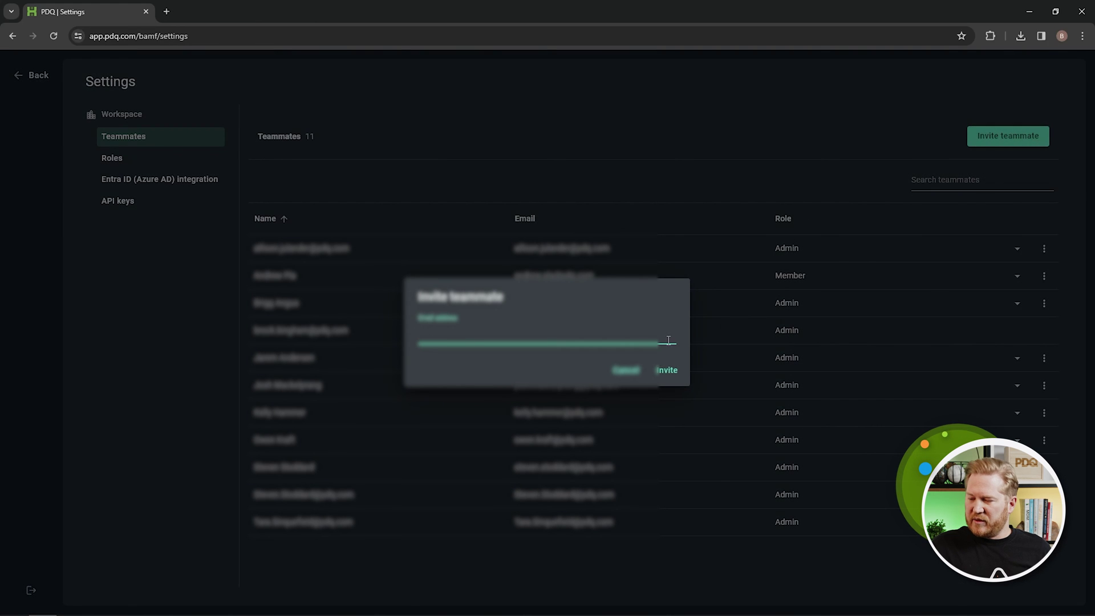
click(627, 371)
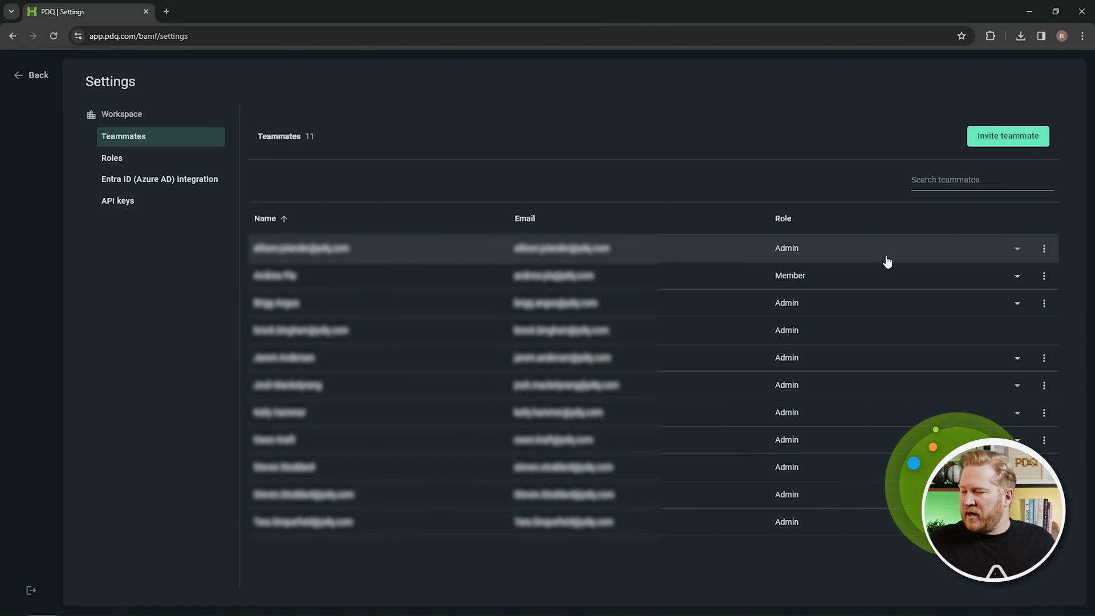
click(1018, 251)
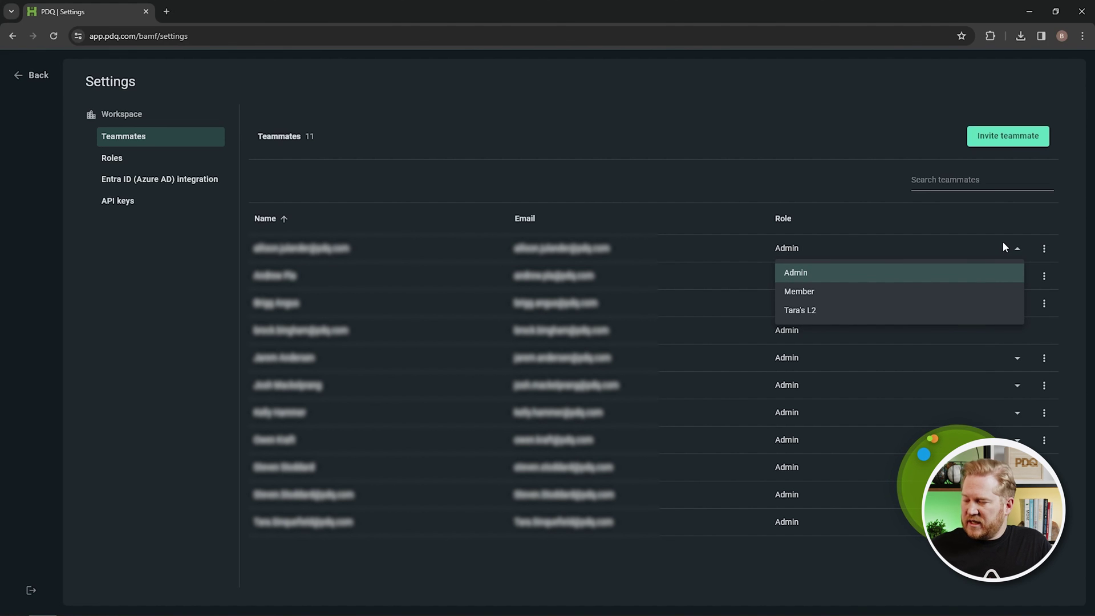
click(912, 273)
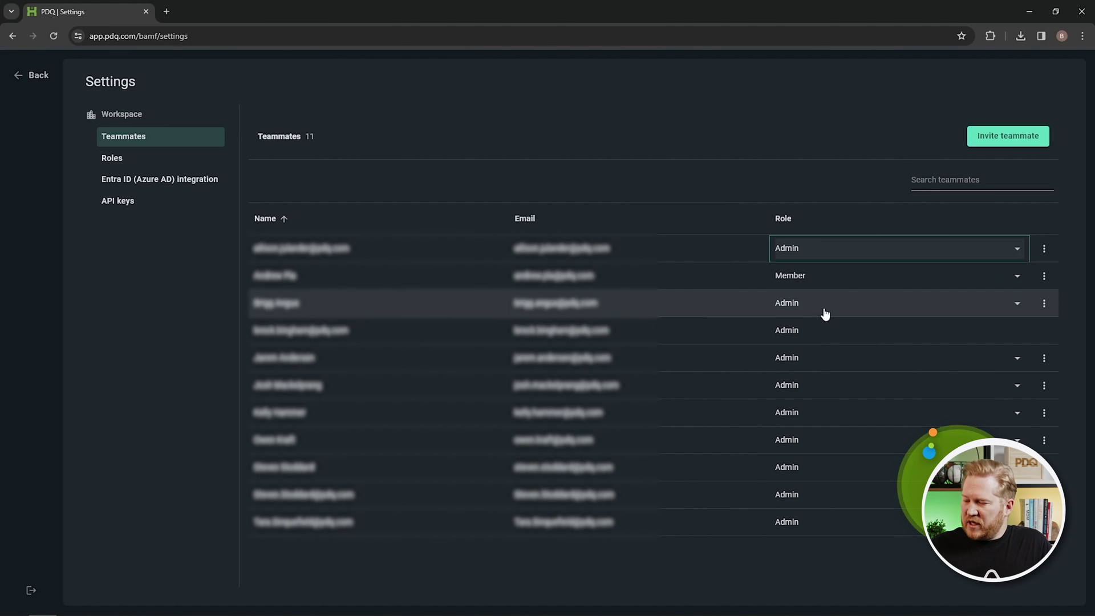
Add a role named 'Helpdesk' with only Deploy packages enabled, then go back to Teammates.
click(136, 162)
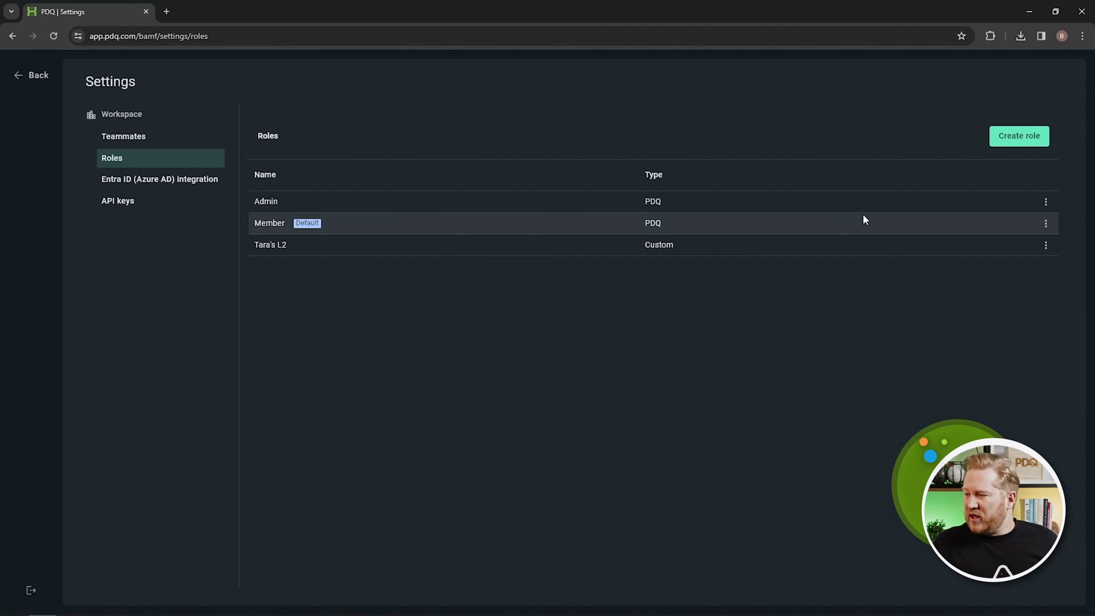
click(1025, 147)
click(505, 164)
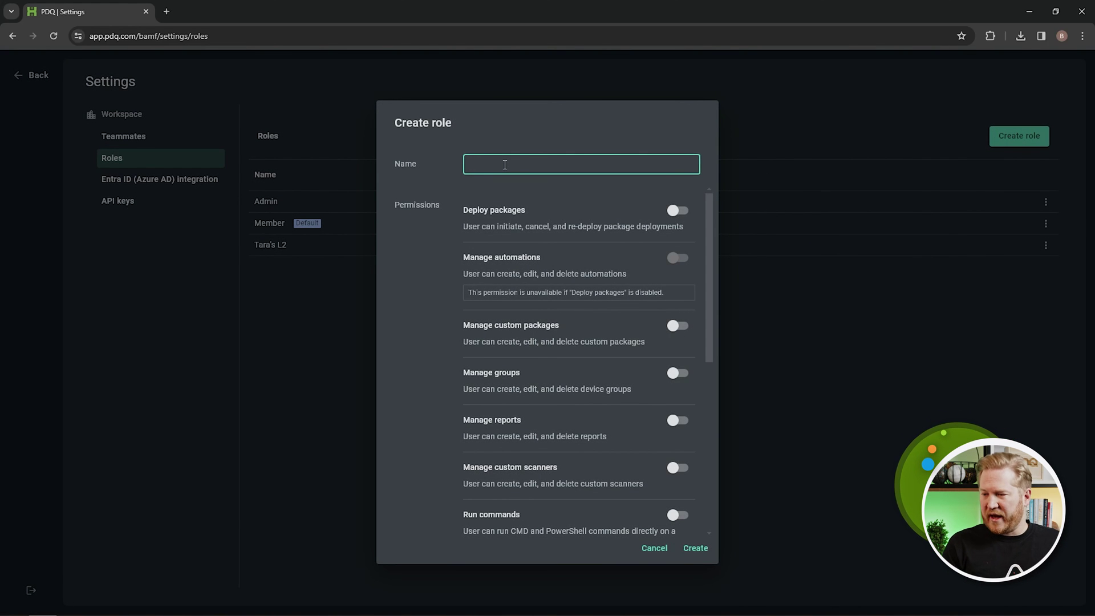
text(Helpdesk)
click(593, 209)
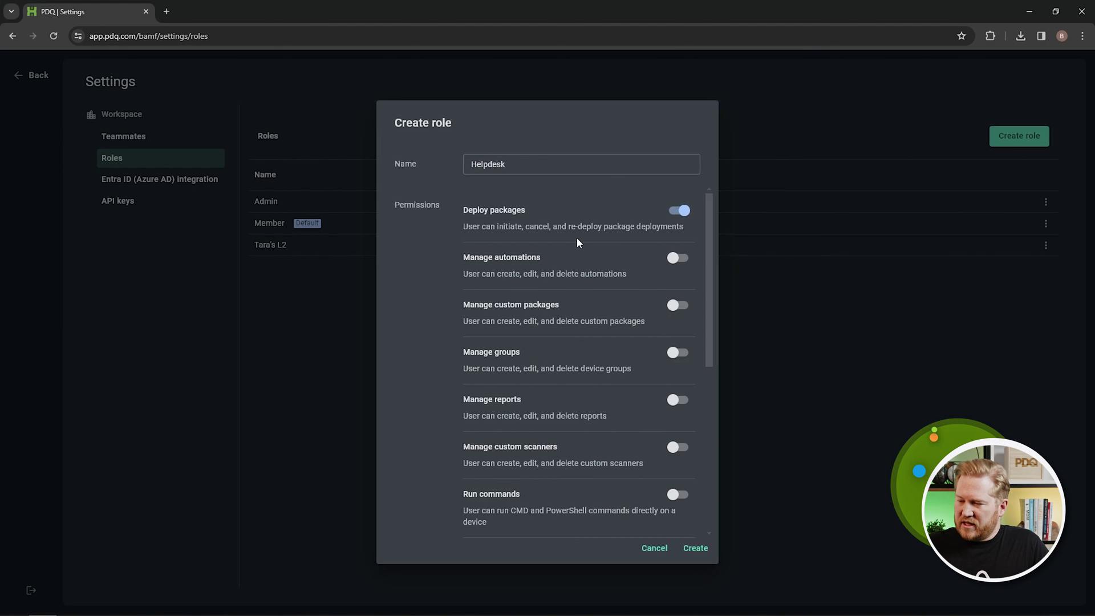
scroll(579, 240, down, 6)
scroll(578, 276, up, 6)
scroll(598, 283, down, 1)
scroll(595, 307, down, 2)
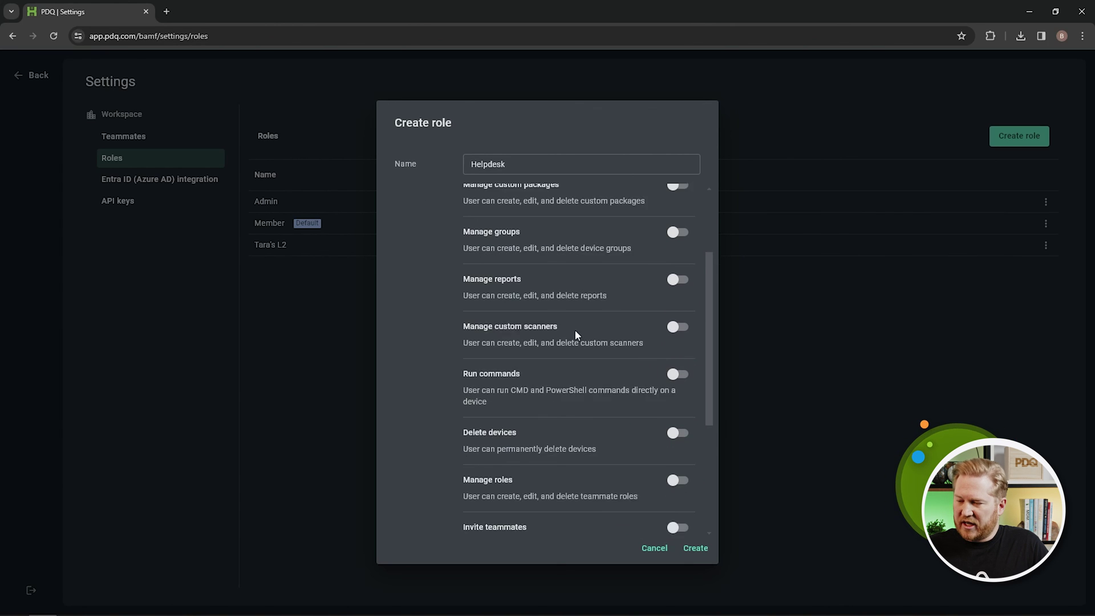
scroll(670, 437, down, 3)
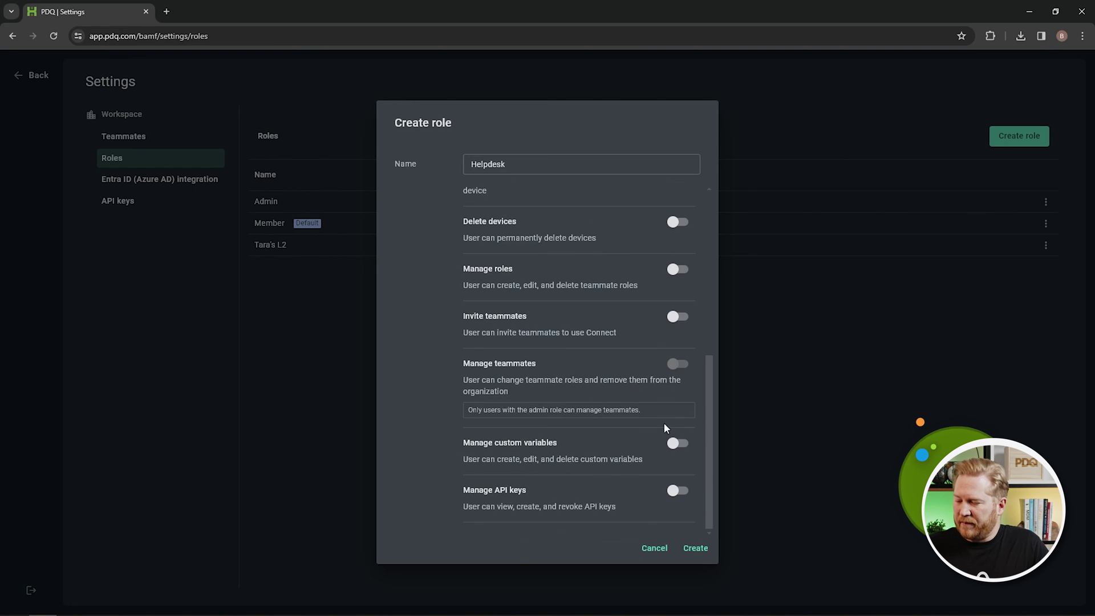
click(696, 549)
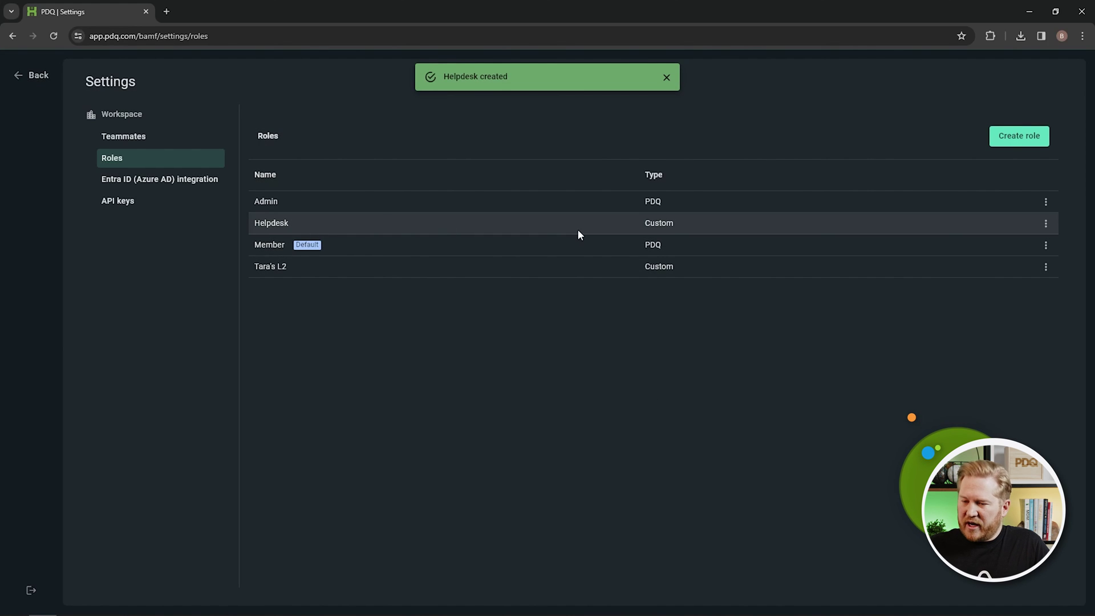
click(125, 137)
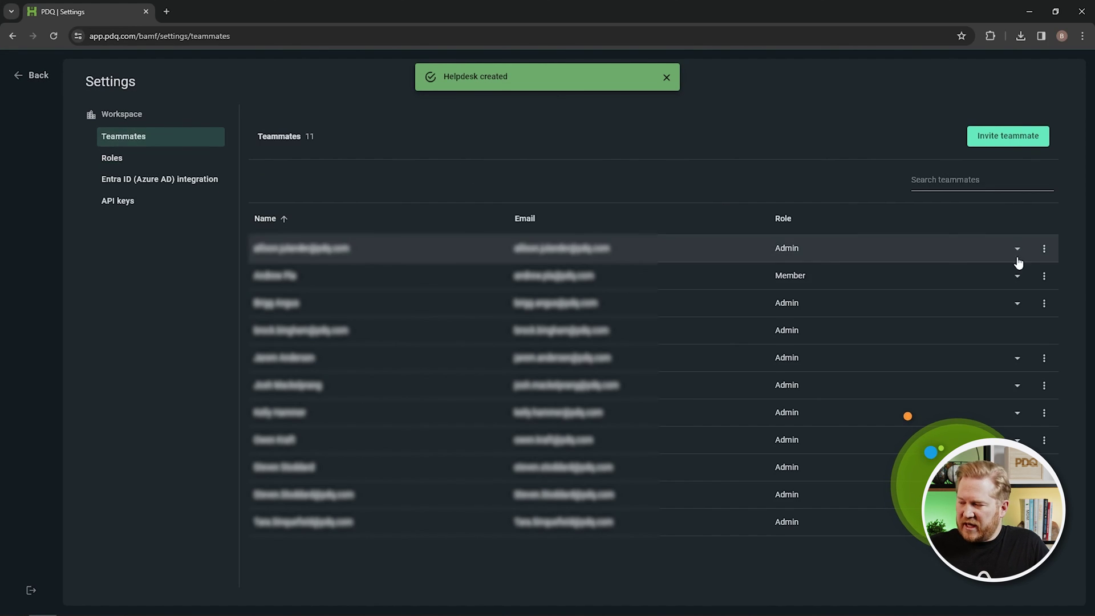
Confirm Helpdesk appears in the third teammate's role choices, then view Entra ID (Azure AD) integration.
click(1014, 301)
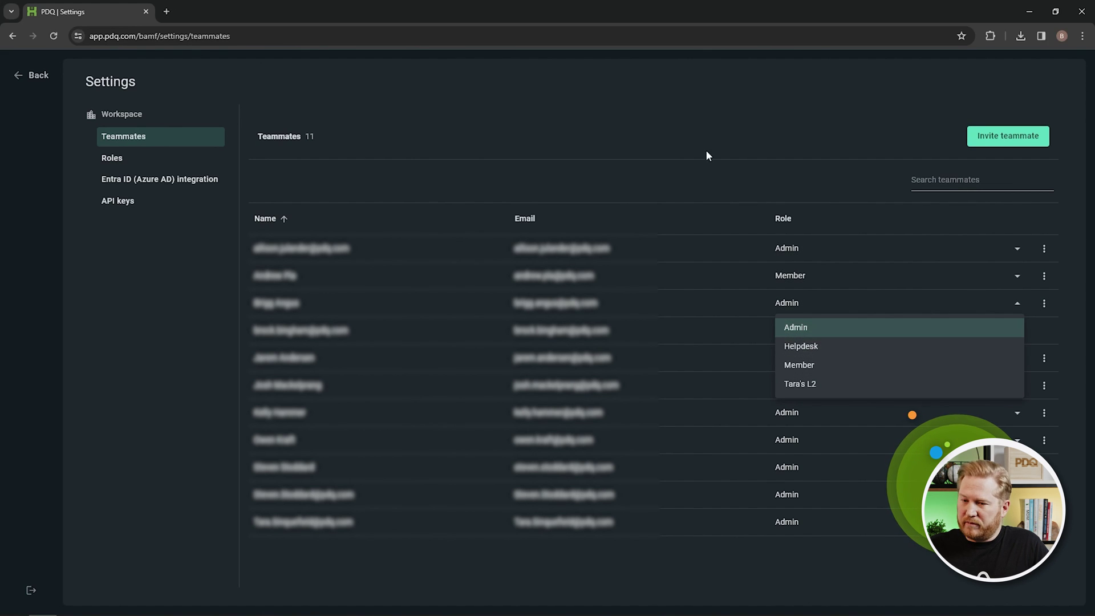
click(143, 183)
click(142, 181)
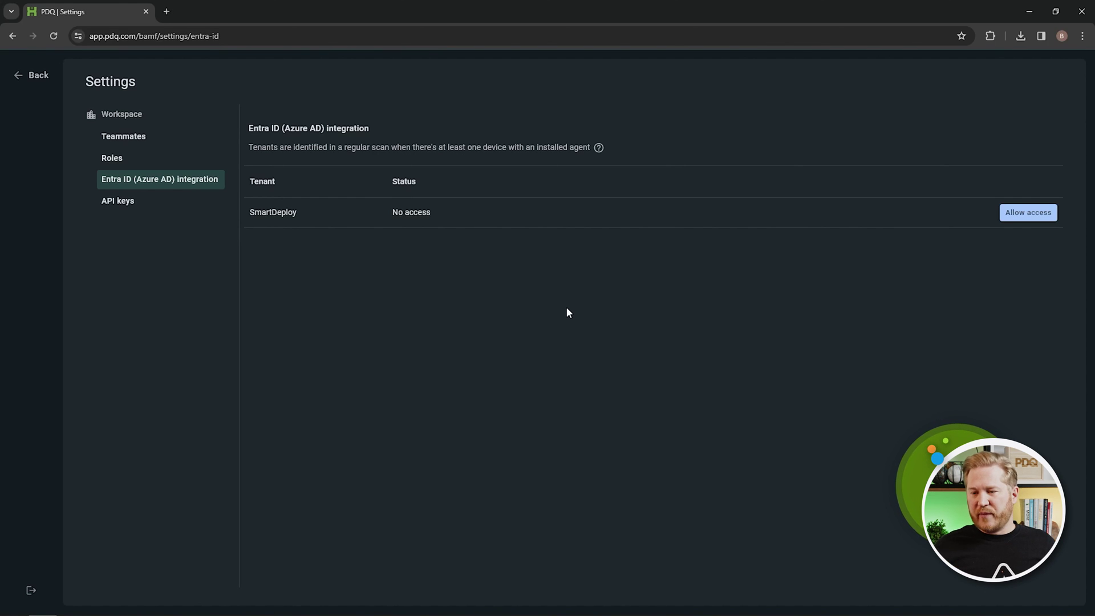
Review API keys, cancel a new key, and open the Connect API documentation in a new tab.
click(143, 205)
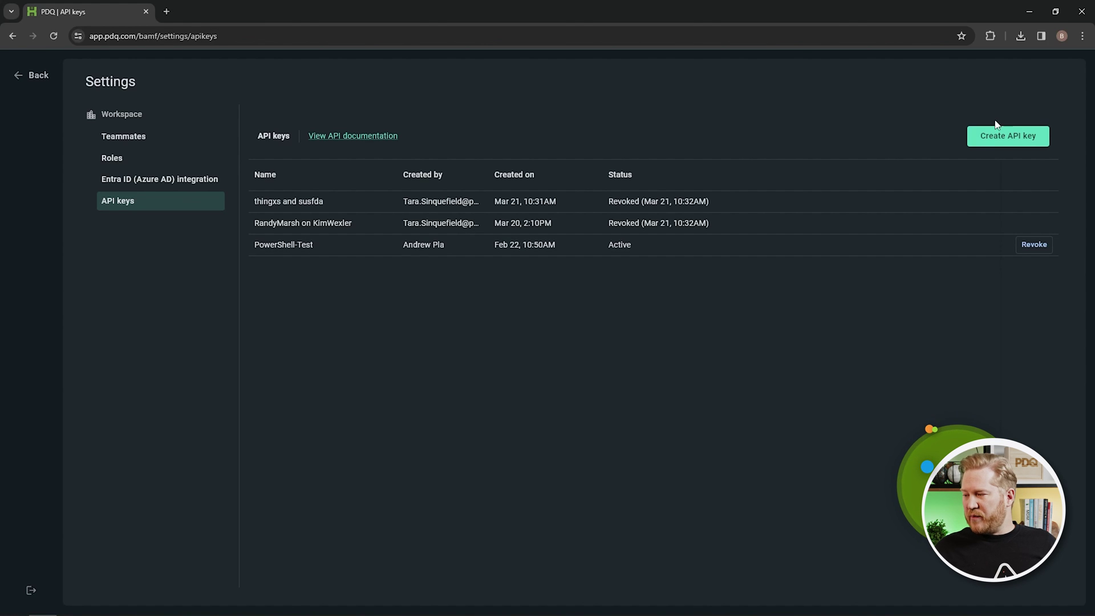
click(1008, 140)
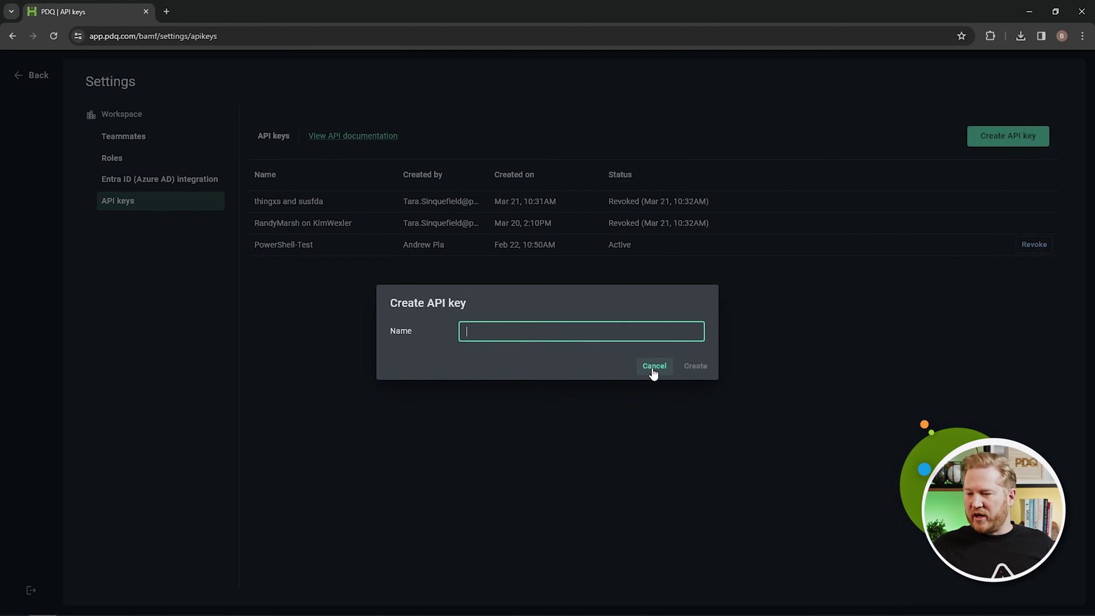
click(654, 368)
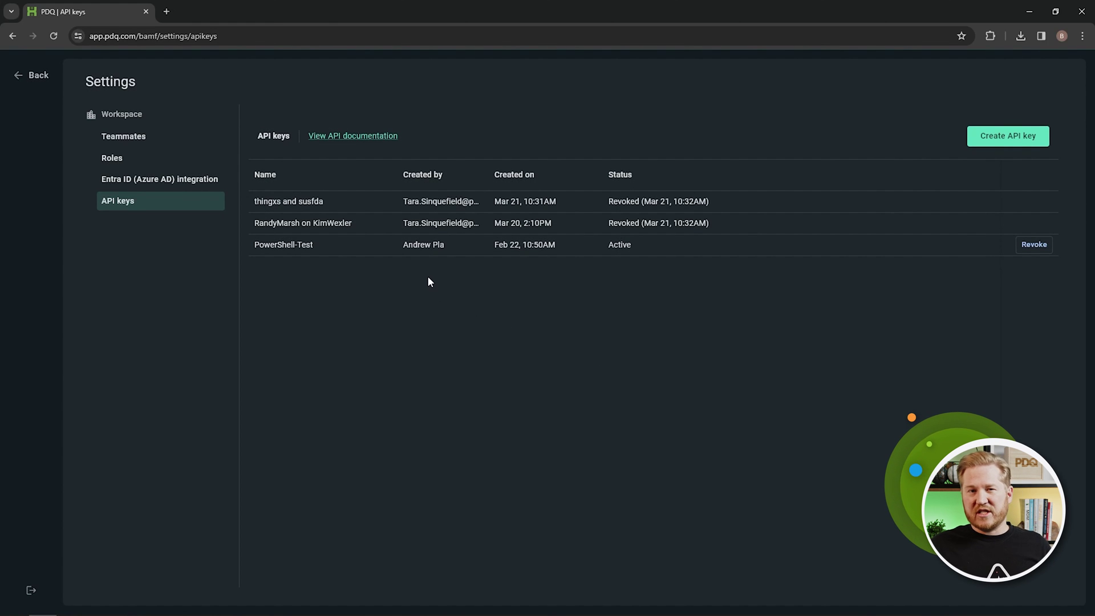
click(339, 137)
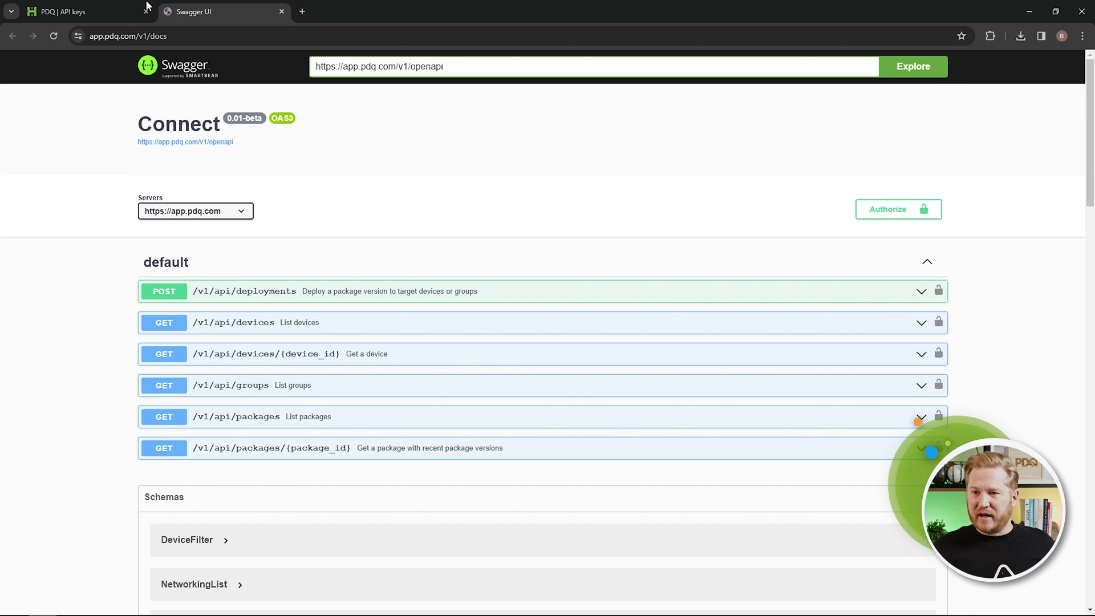
click(92, 10)
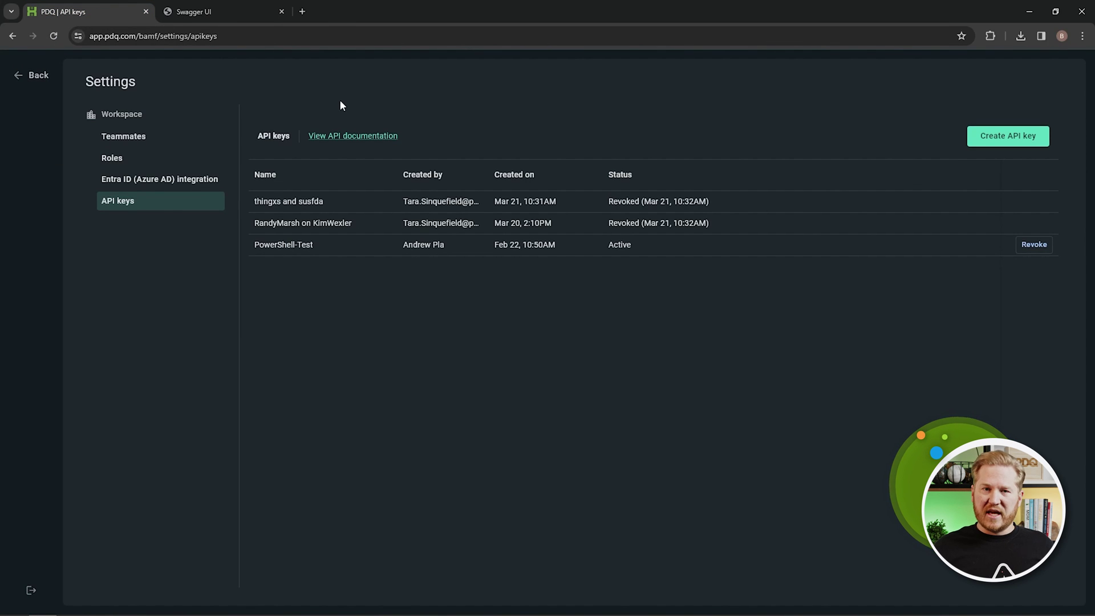